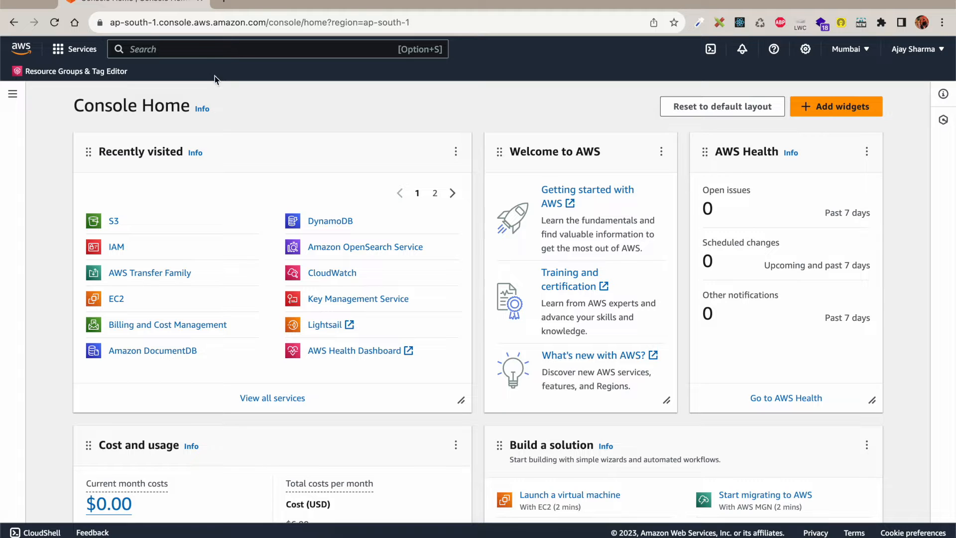
# Step: Open Amazon S3 from the Recently visited list on Console Home
pyautogui.click(113, 223)
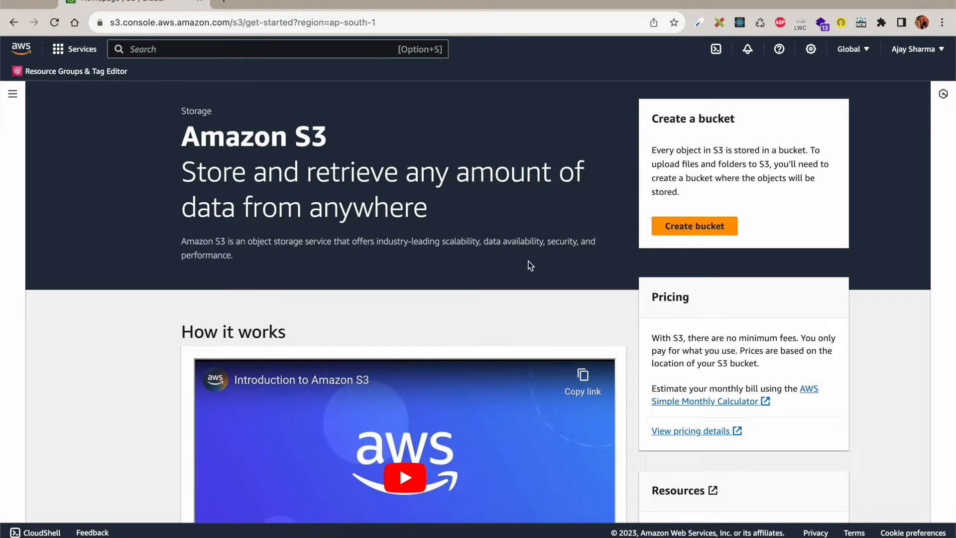
# Step: Submit a new bucket named sftpbucket in Asia Pacific (Mumbai) with default settings
pyautogui.click(688, 225)
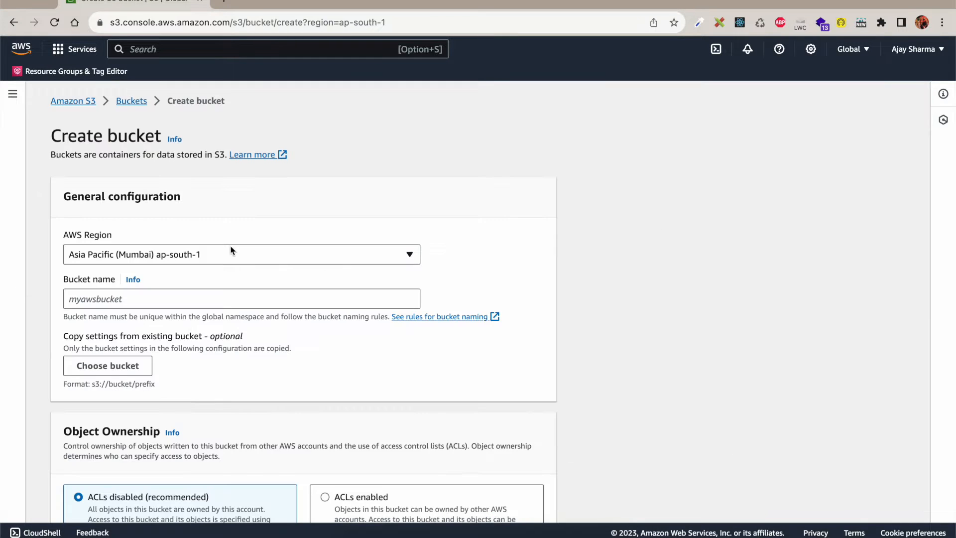
pyautogui.scroll(-2, 218, 258)
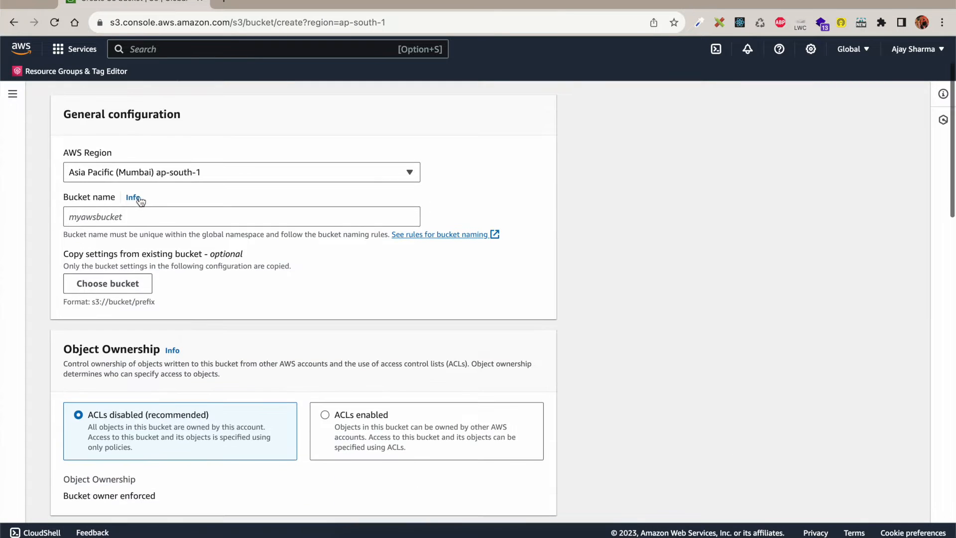
pyautogui.click(214, 171)
pyautogui.click(265, 160)
pyautogui.click(171, 208)
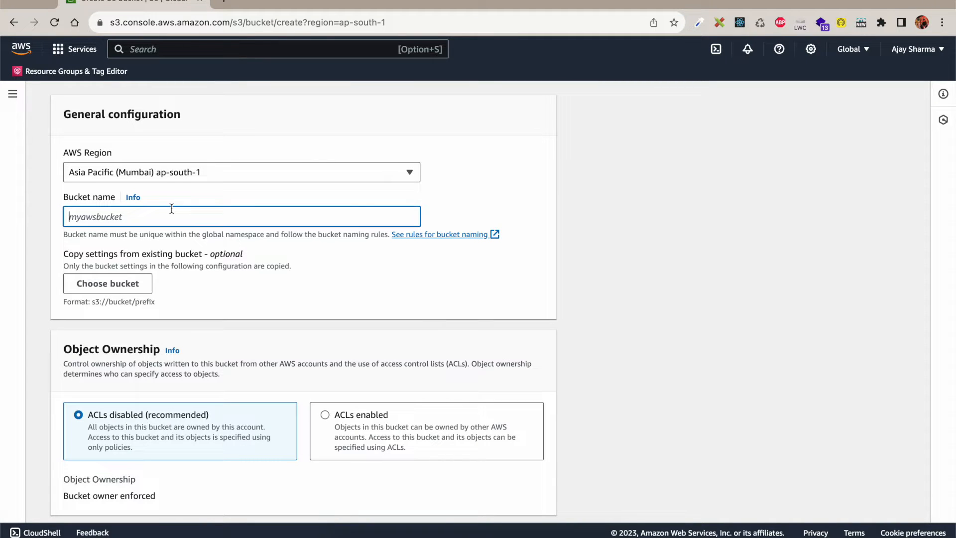
pyautogui.write('sftpb')
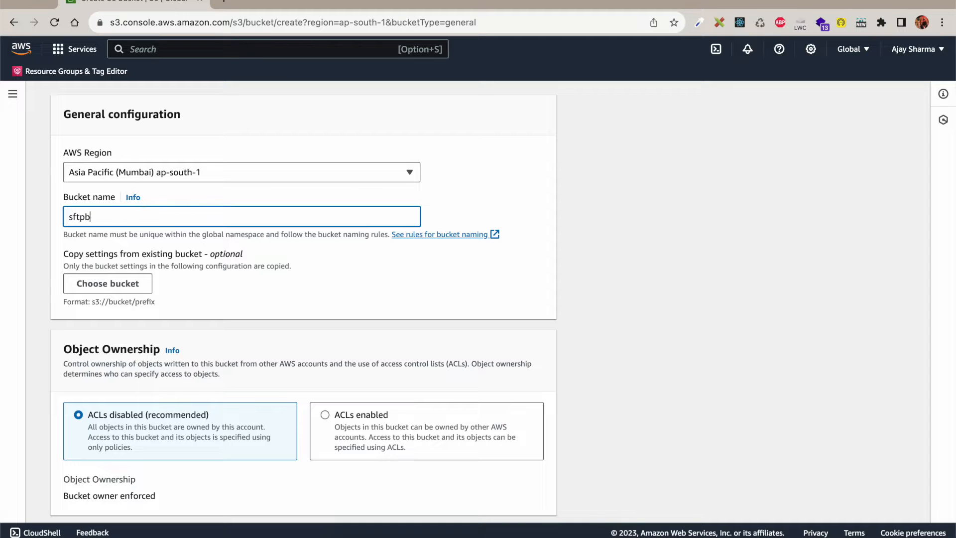
pyautogui.click(221, 322)
pyautogui.scroll(-3, 221, 322)
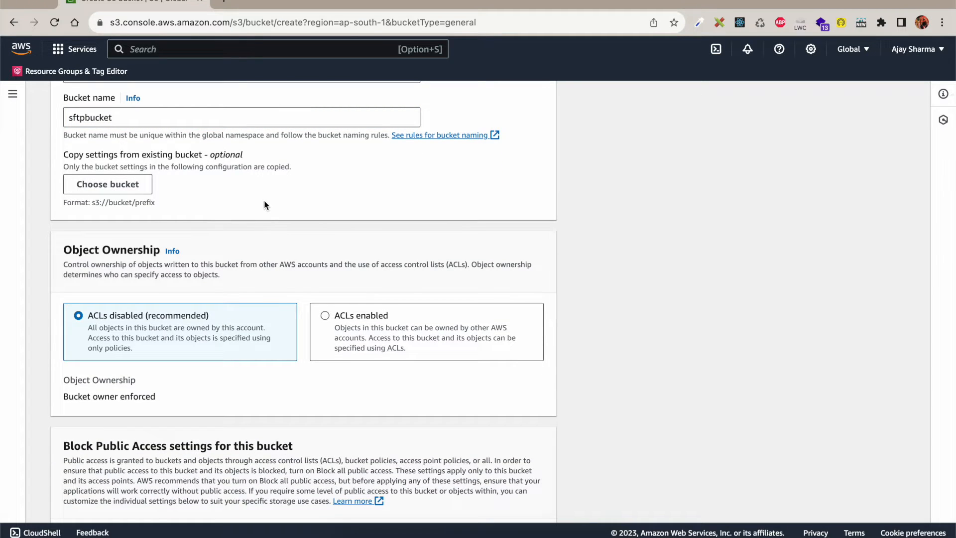
pyautogui.scroll(-4, 265, 205)
pyautogui.scroll(-1, 265, 205)
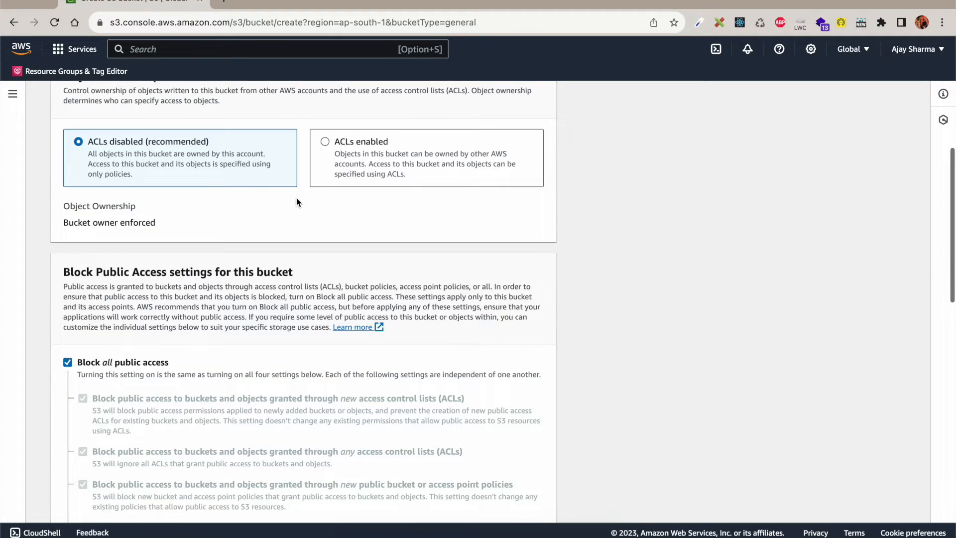
pyautogui.scroll(-3, 219, 240)
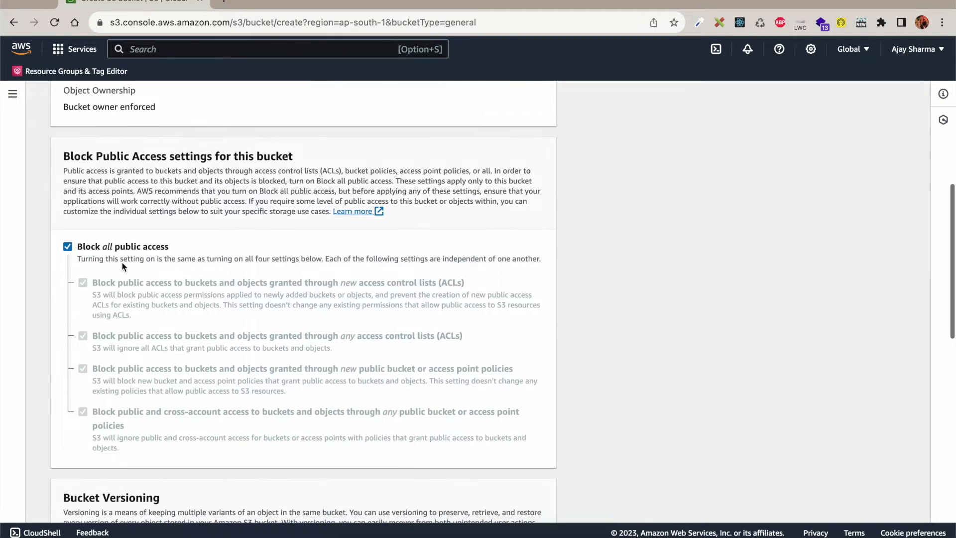
pyautogui.scroll(-8, 275, 312)
pyautogui.scroll(-6, 275, 311)
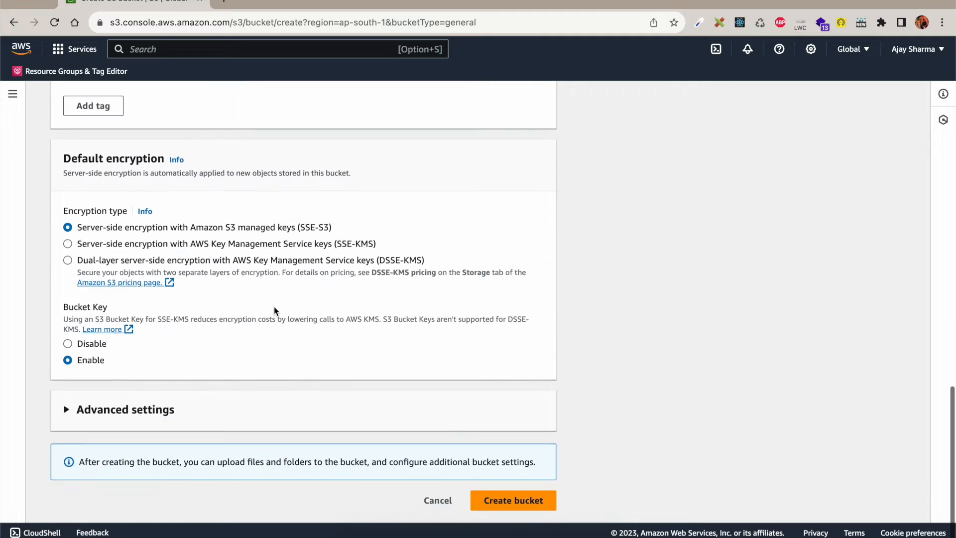
pyautogui.click(516, 499)
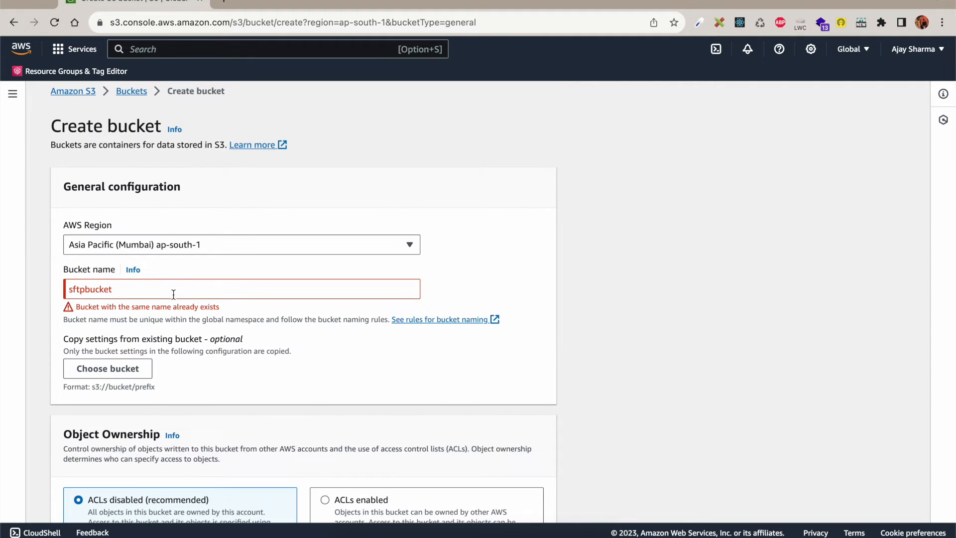
# Step: Rename the bucket to sftpbucketyt, since sftpbucket was taken, and create it
pyautogui.click(172, 292)
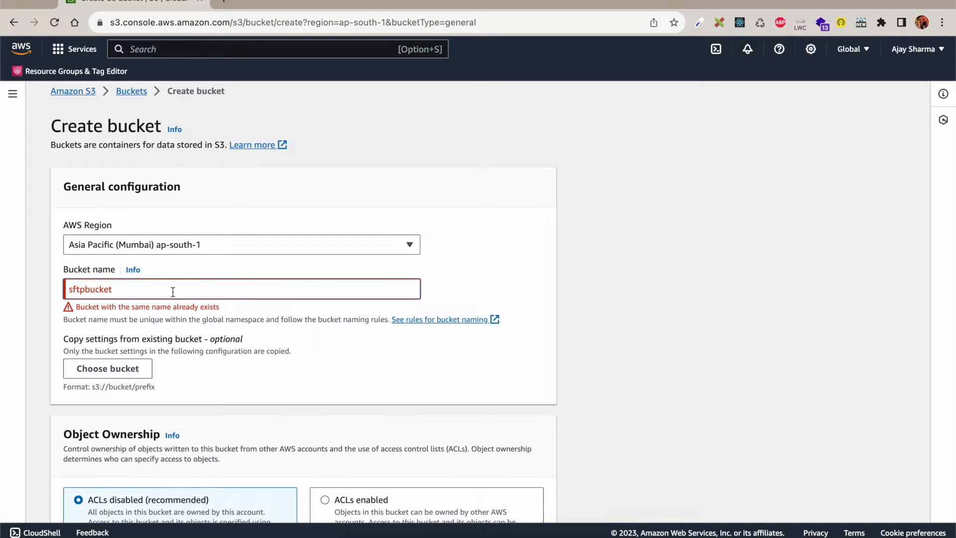
pyautogui.write('yt')
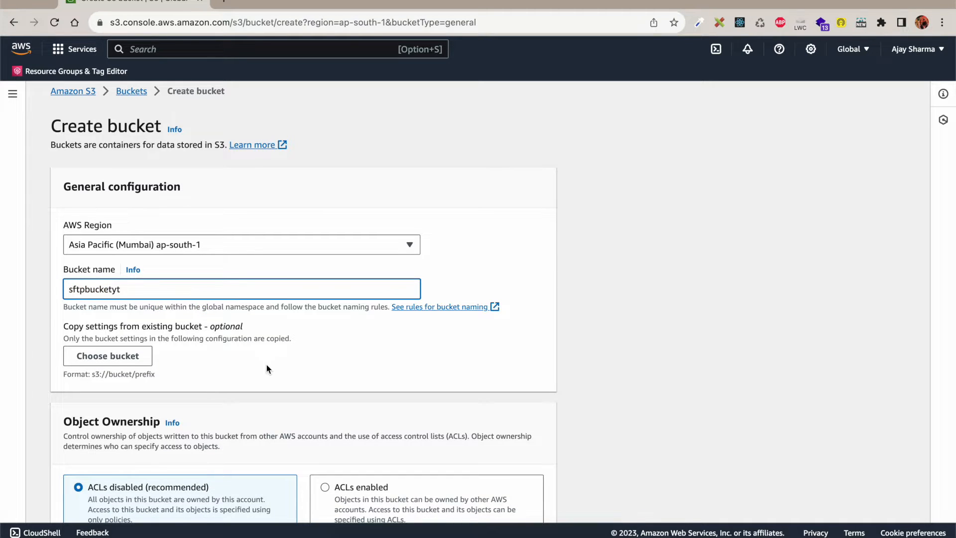
pyautogui.scroll(-20, 267, 366)
pyautogui.click(511, 502)
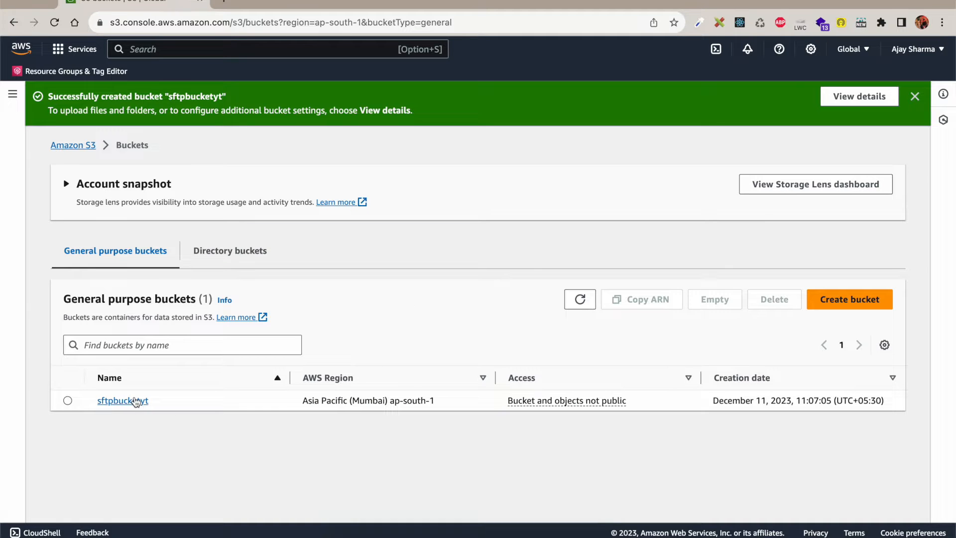
# Step: Allocate a new Elastic IP address, 13.234.241.111, from EC2's Elastic IPs page
pyautogui.click(130, 400)
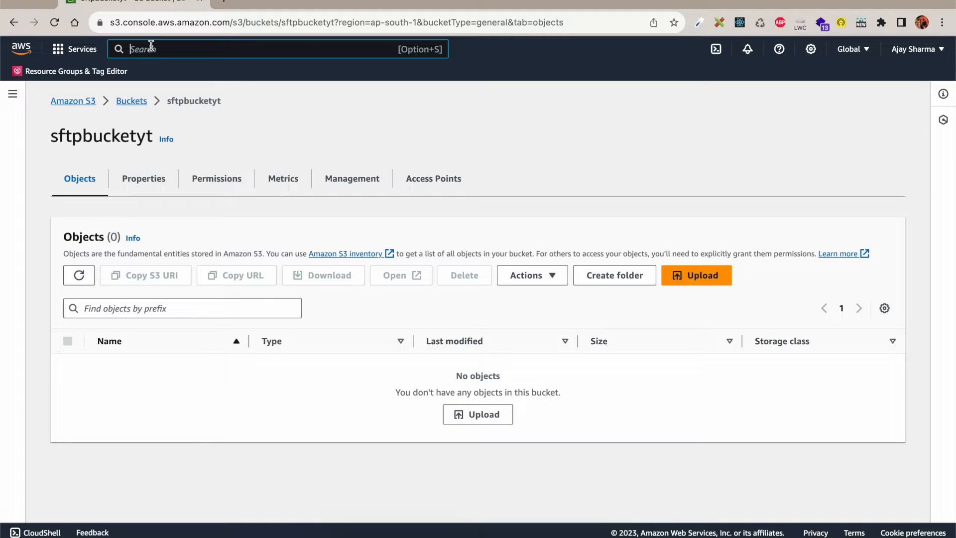
pyautogui.write('ec2')
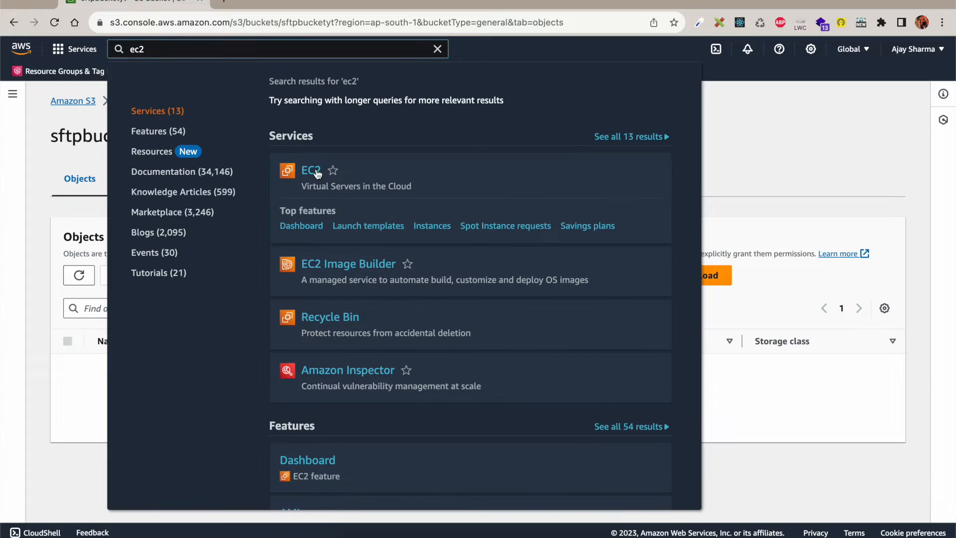
pyautogui.click(312, 171)
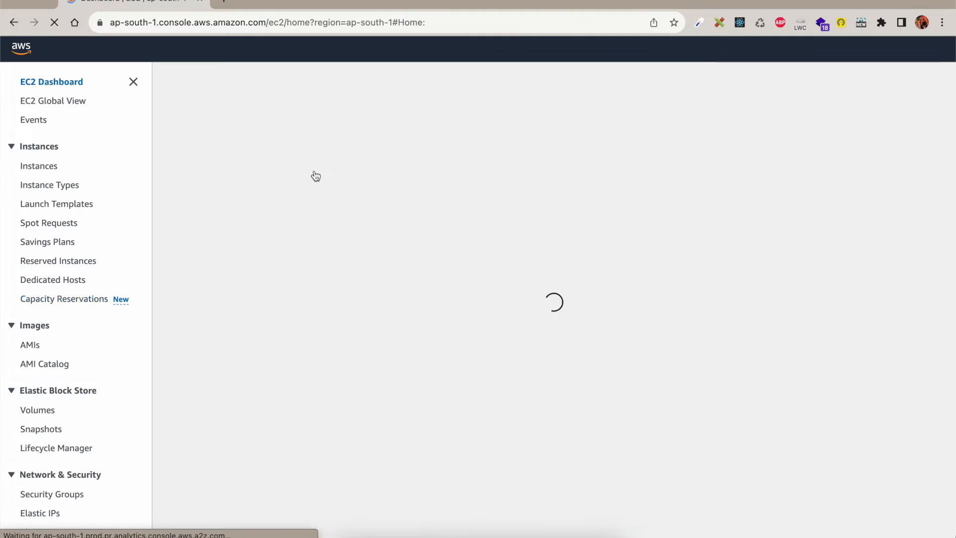
pyautogui.scroll(-3, 57, 408)
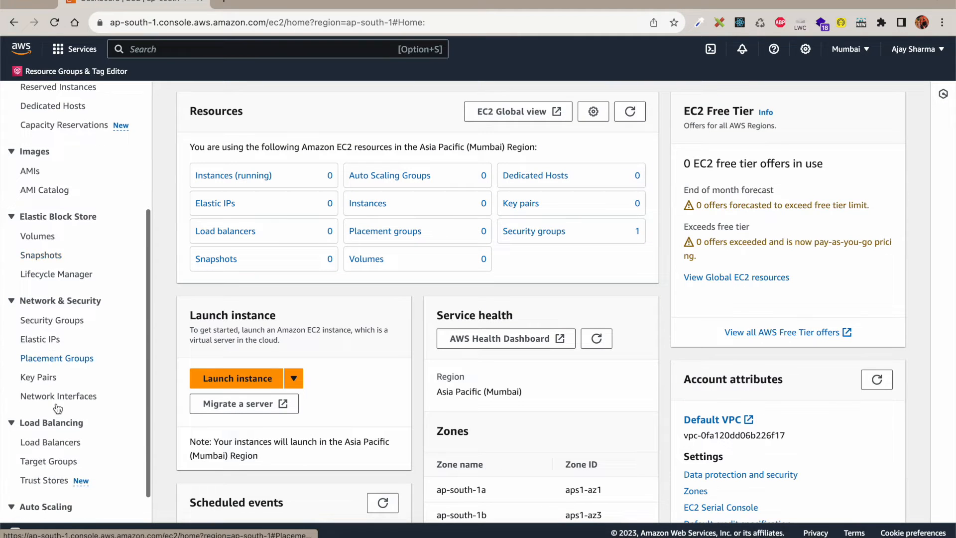
pyautogui.click(40, 340)
pyautogui.click(808, 100)
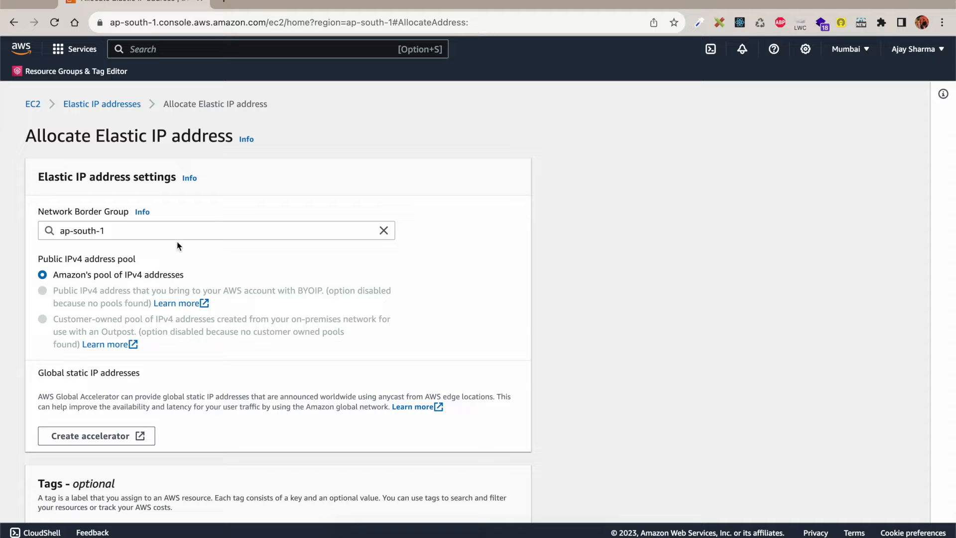
pyautogui.scroll(-5, 111, 293)
pyautogui.click(476, 499)
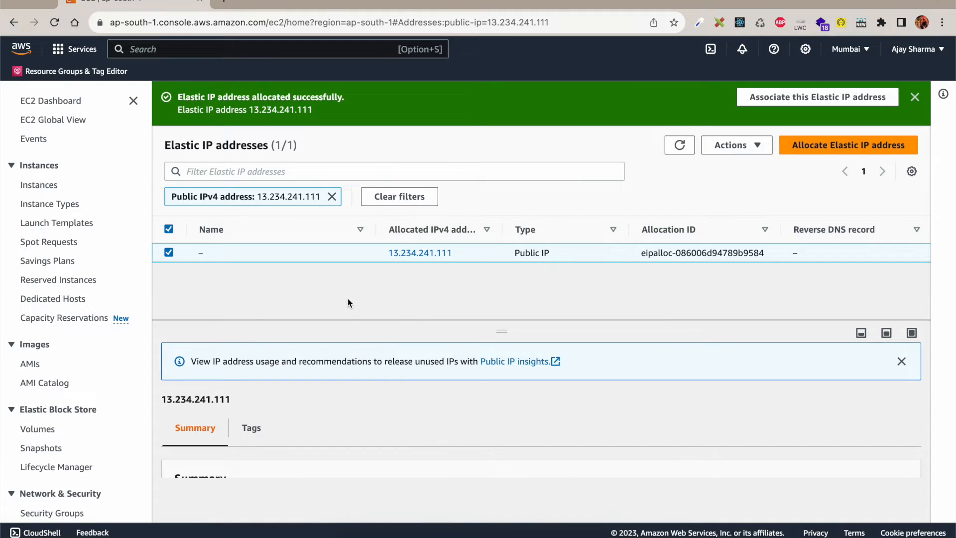
# Step: Search for AWS Transfer Family in the console search bar and open it
pyautogui.click(209, 47)
pyautogui.write('aws-PCA')
pyautogui.press('BackSpace')
pyautogui.press('BackSpace')
pyautogui.press('BackSpace')
pyautogui.press('BackSpace')
pyautogui.write('tra')
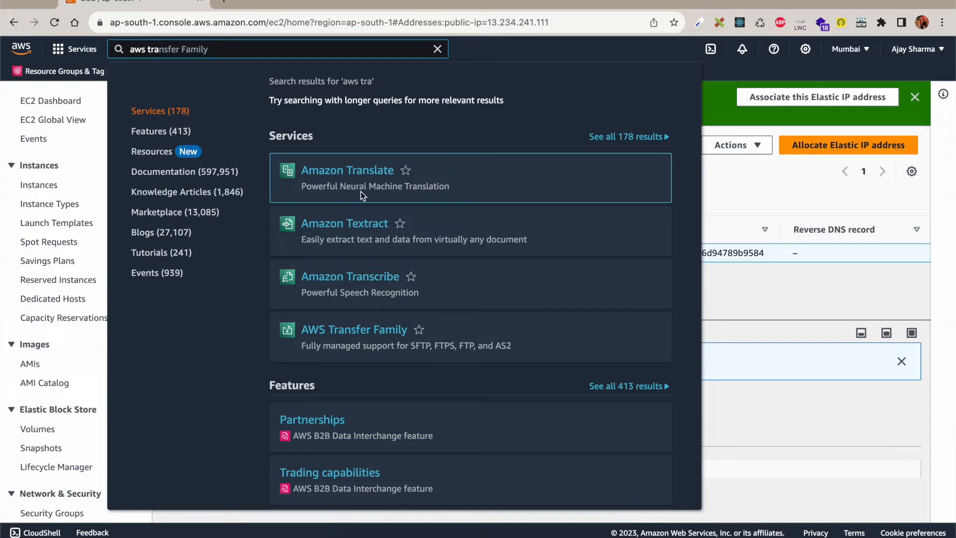
pyautogui.click(339, 337)
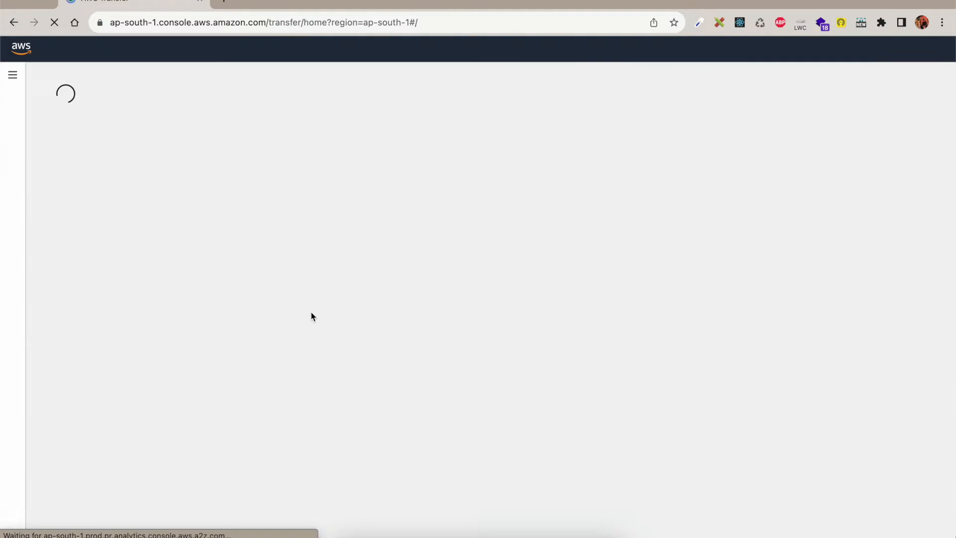
# Step: Begin a Transfer Family server using SFTP, service-managed identities and a VPC-hosted, Internet Facing endpoint
pyautogui.scroll(-4, 322, 284)
pyautogui.click(659, 191)
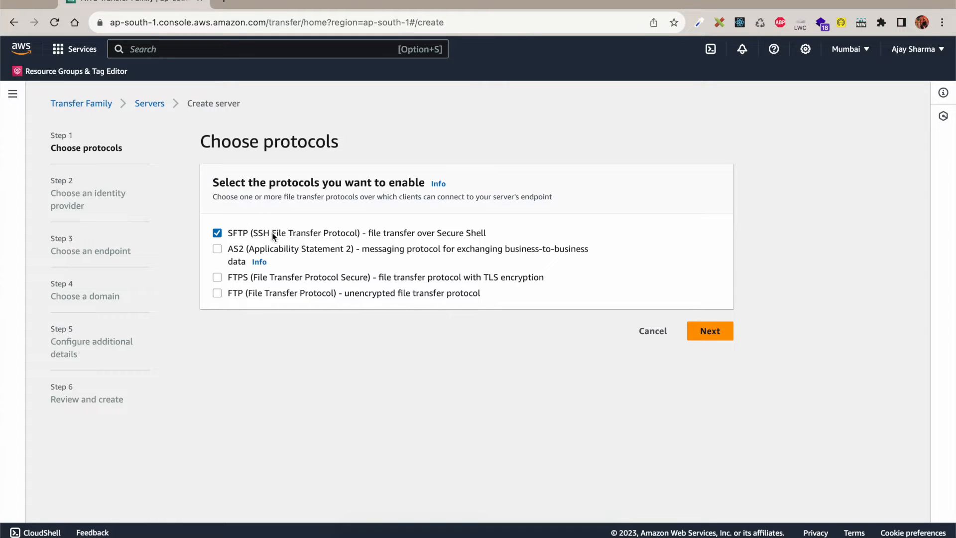
pyautogui.moveTo(257, 235); pyautogui.dragTo(353, 235)
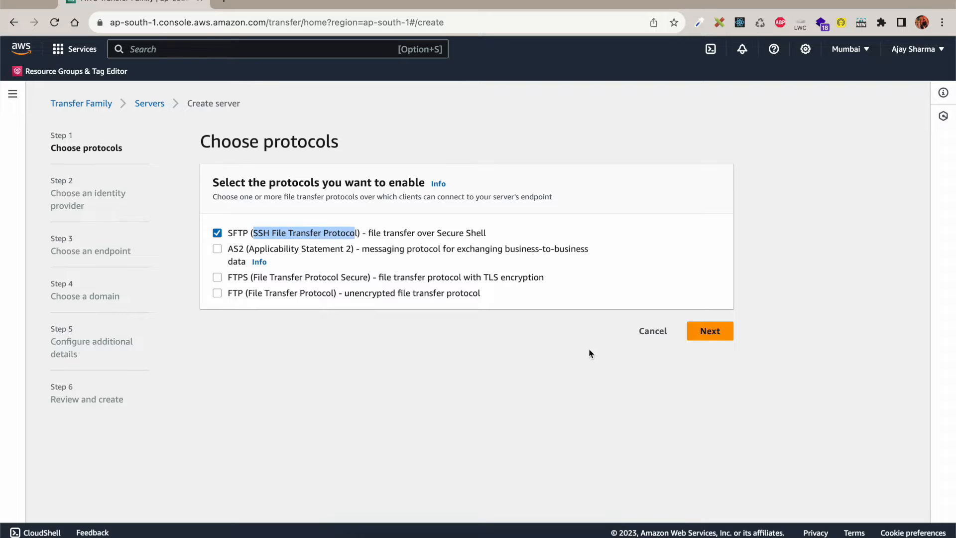
pyautogui.click(717, 333)
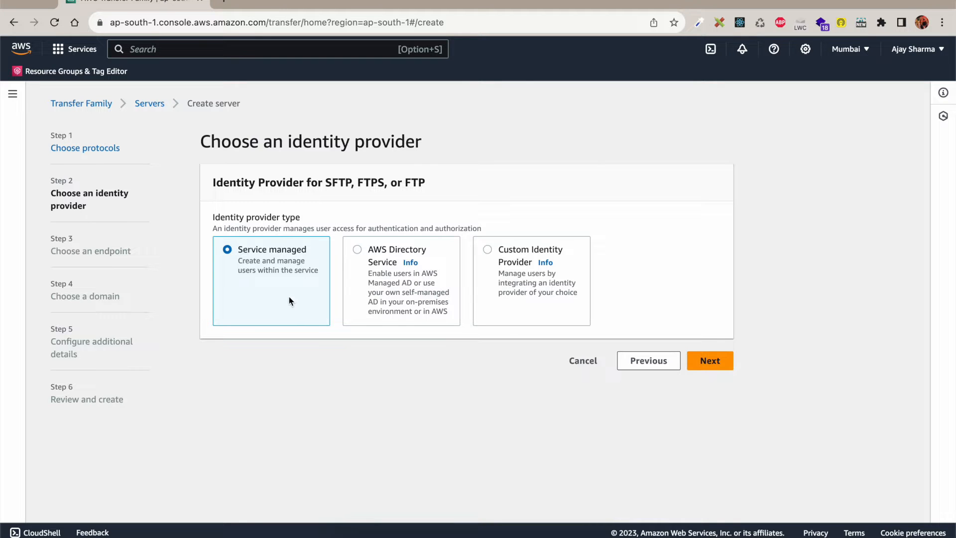
pyautogui.click(710, 360)
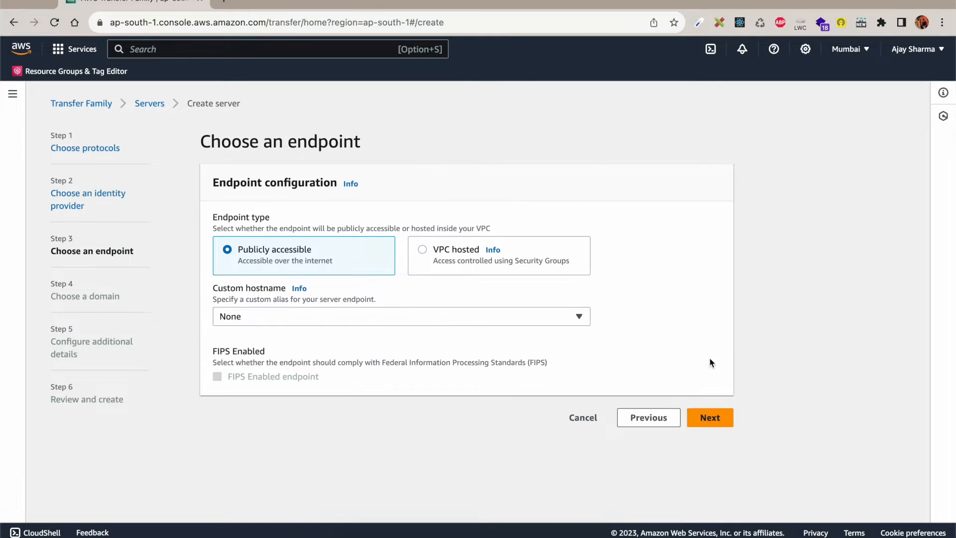
pyautogui.click(448, 256)
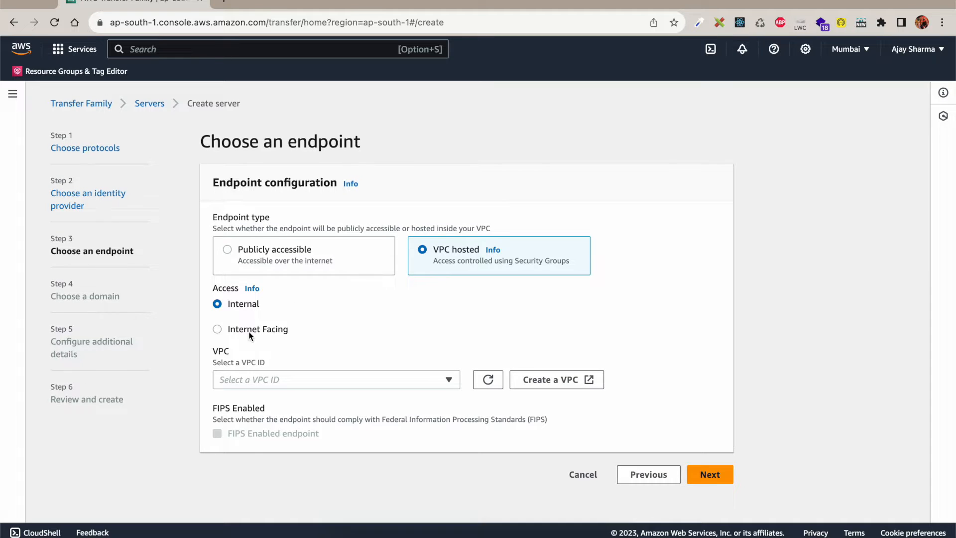
pyautogui.click(265, 329)
# Step: Keep the custom hostname as None and select the only available VPC
pyautogui.scroll(-1, 339, 400)
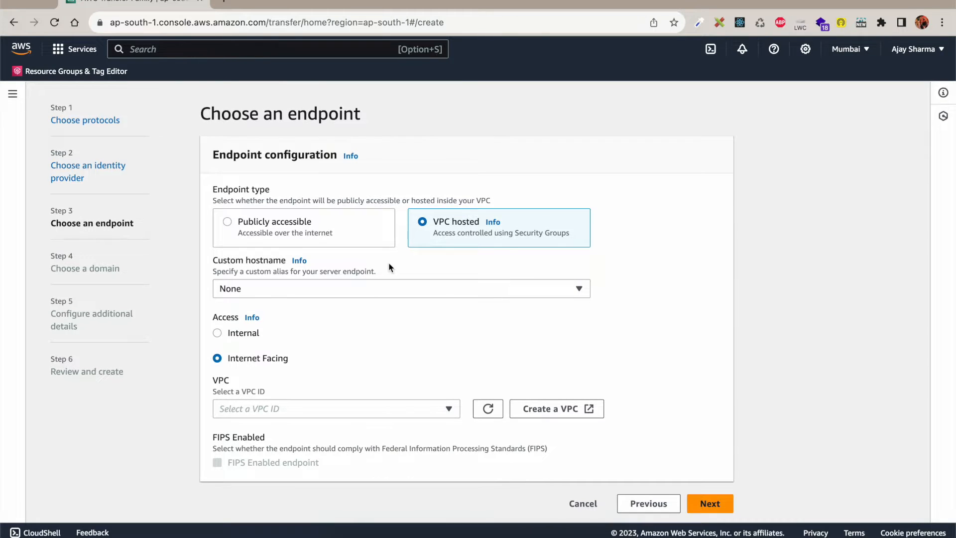
pyautogui.click(368, 291)
pyautogui.click(339, 304)
pyautogui.click(364, 287)
pyautogui.click(321, 315)
pyautogui.click(354, 410)
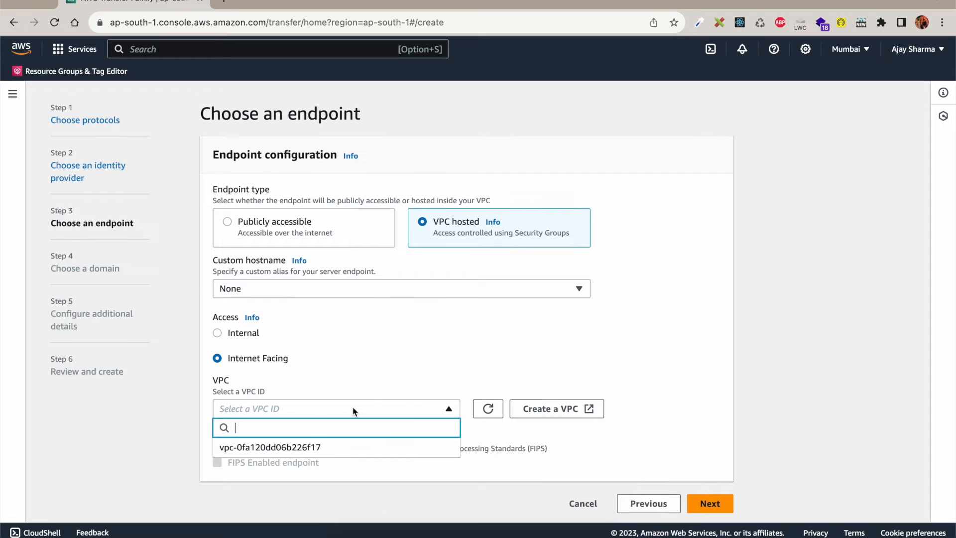
pyautogui.click(292, 447)
# Step: Use only ap-south-1a, with subnet-026106a27411e7a92 and Elastic IP 13.234.241.111, then begin a new security group
pyautogui.scroll(-5, 385, 349)
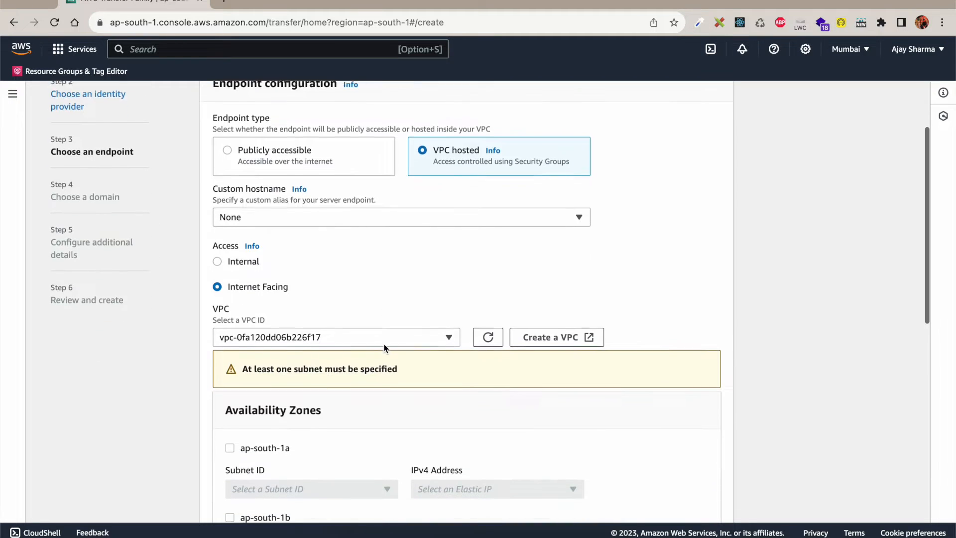
pyautogui.click(252, 282)
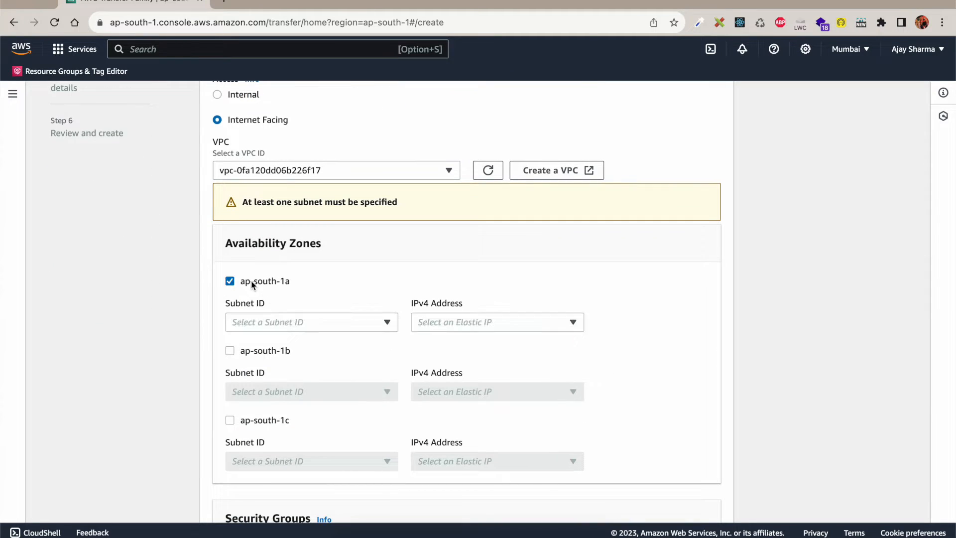
pyautogui.click(241, 354)
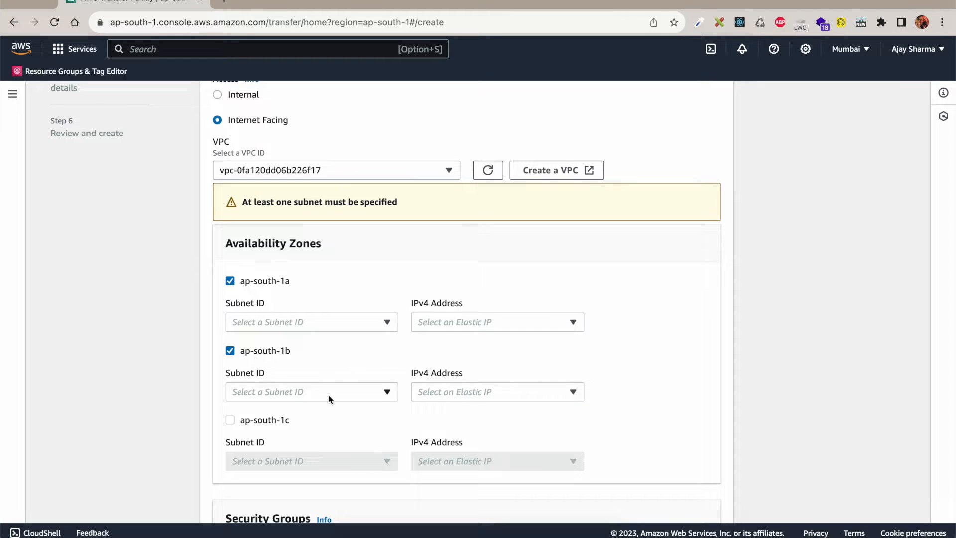
pyautogui.click(441, 394)
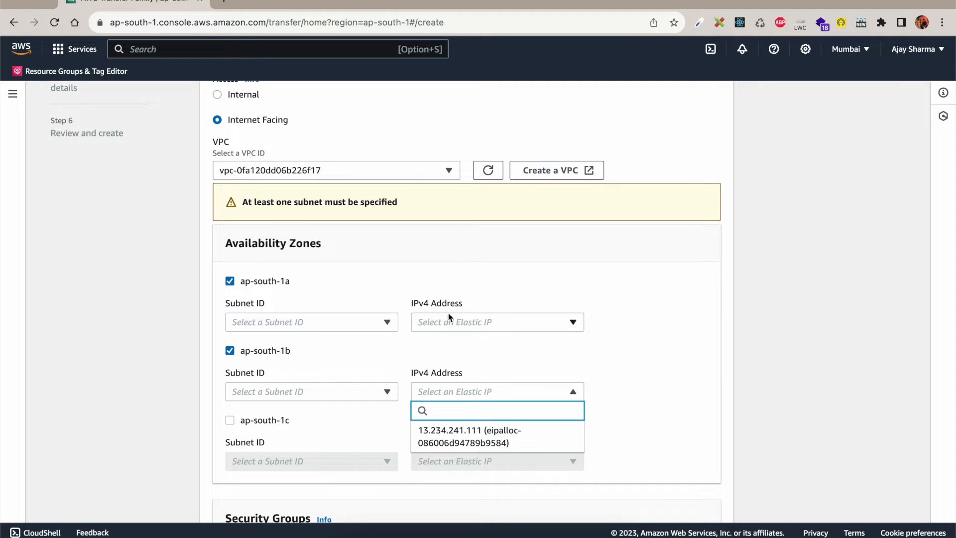
pyautogui.click(250, 351)
pyautogui.click(250, 351)
pyautogui.scroll(-2, 303, 298)
pyautogui.click(321, 260)
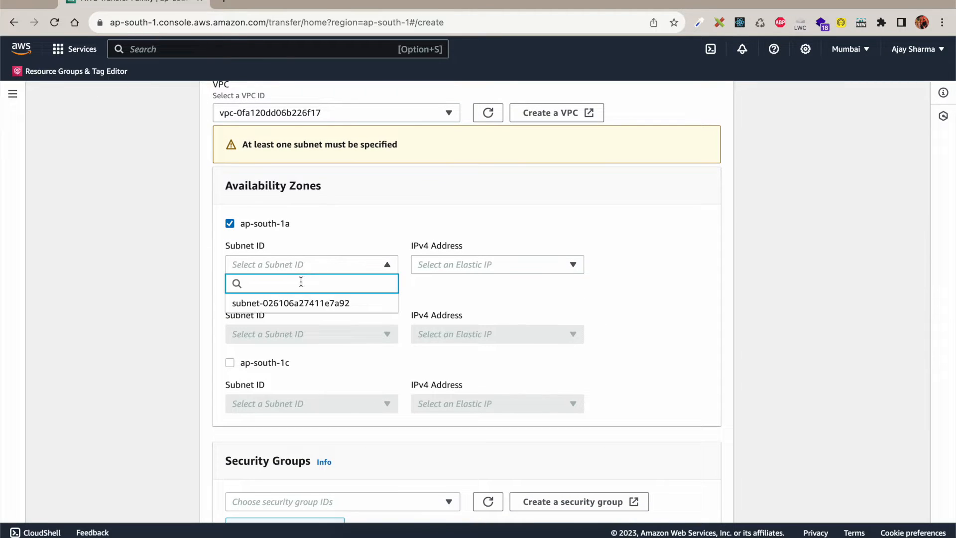
pyautogui.click(294, 303)
pyautogui.click(496, 229)
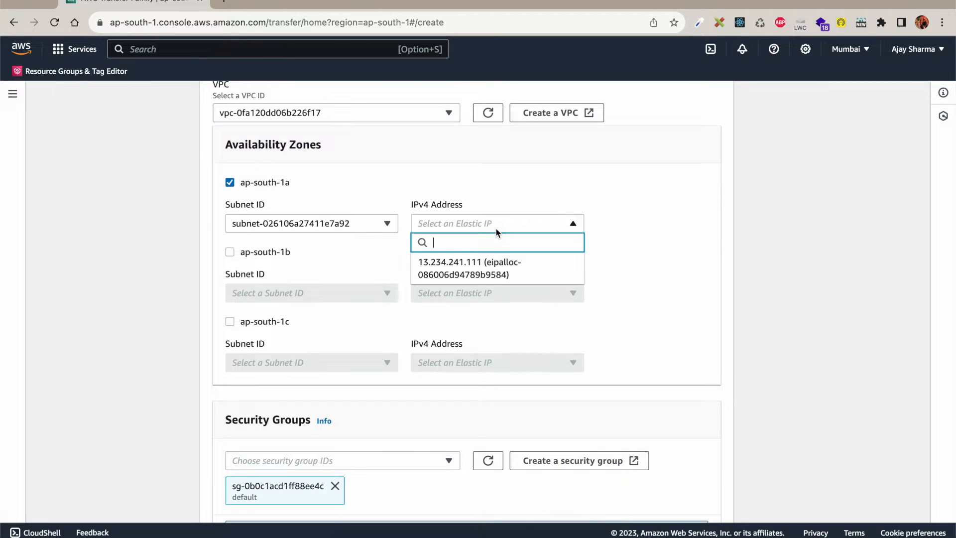
pyautogui.click(474, 272)
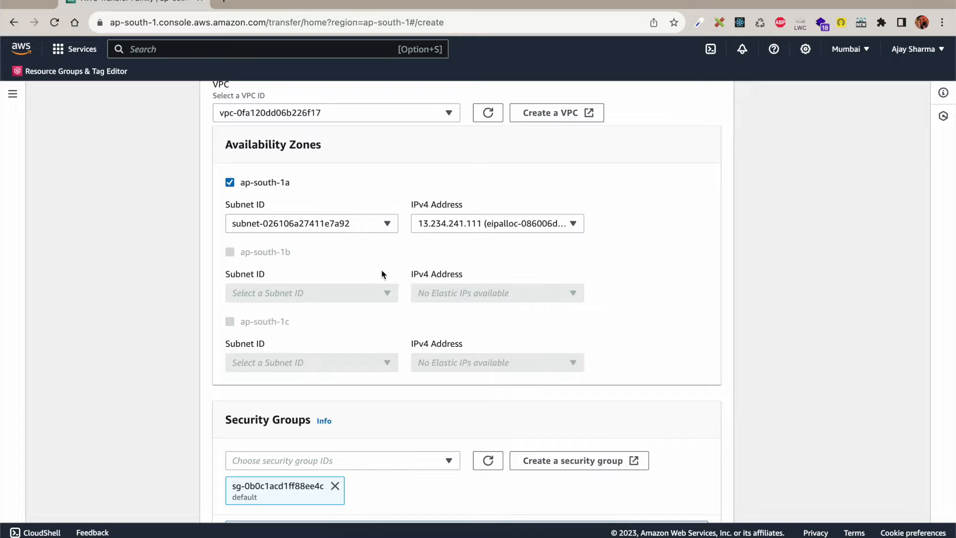
pyautogui.scroll(-4, 378, 277)
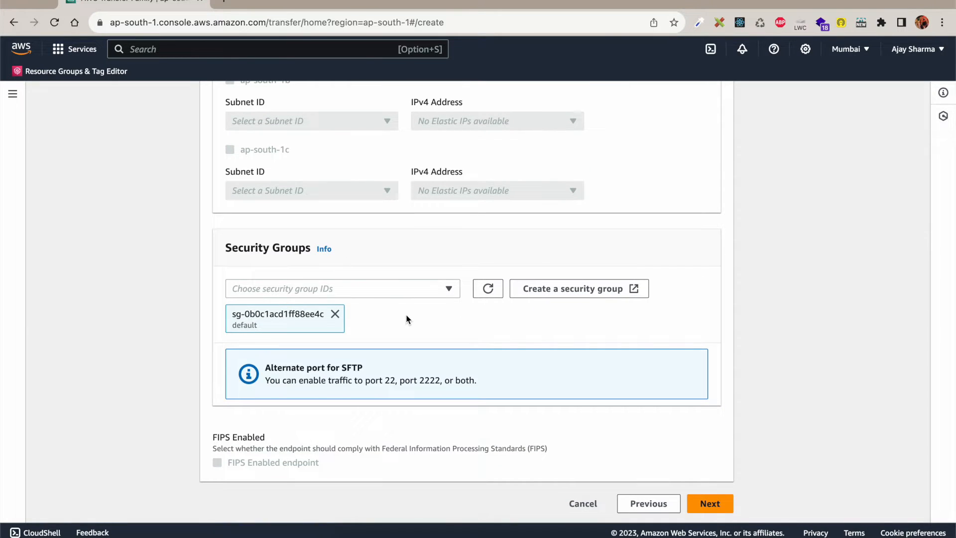
pyautogui.click(582, 293)
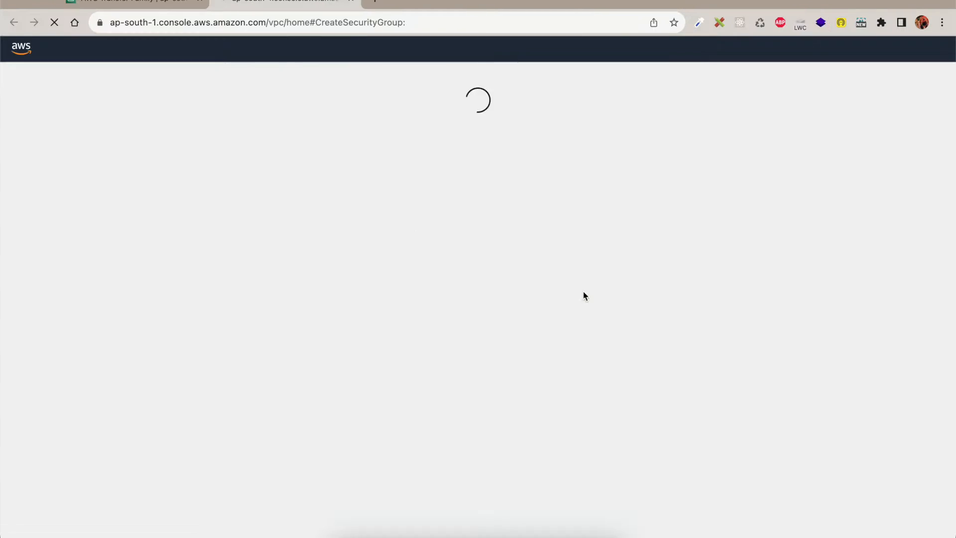
# Step: Delete the default outbound 0.0.0.0/0 rule from the new security group
pyautogui.scroll(-2, 119, 305)
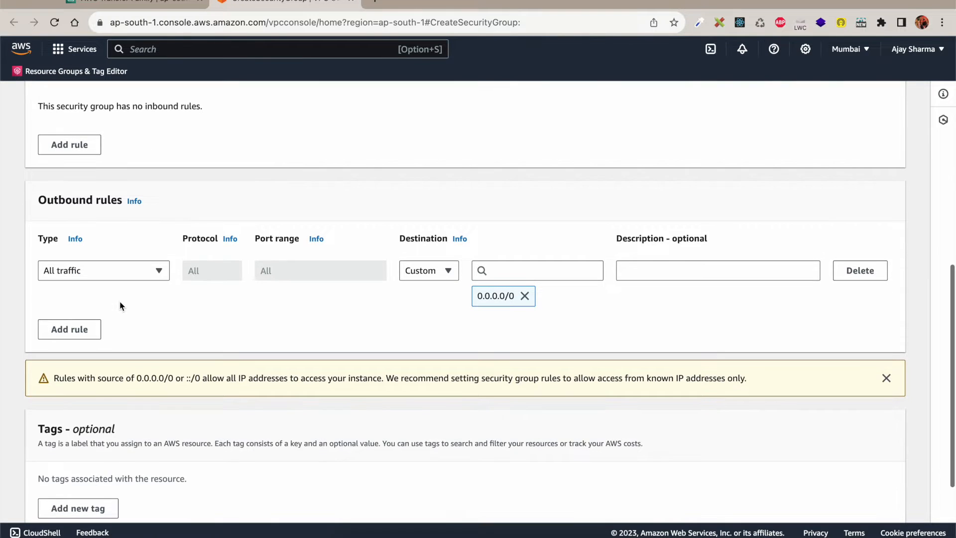
pyautogui.scroll(3, 128, 297)
pyautogui.scroll(-1, 129, 294)
pyautogui.scroll(-1, 129, 295)
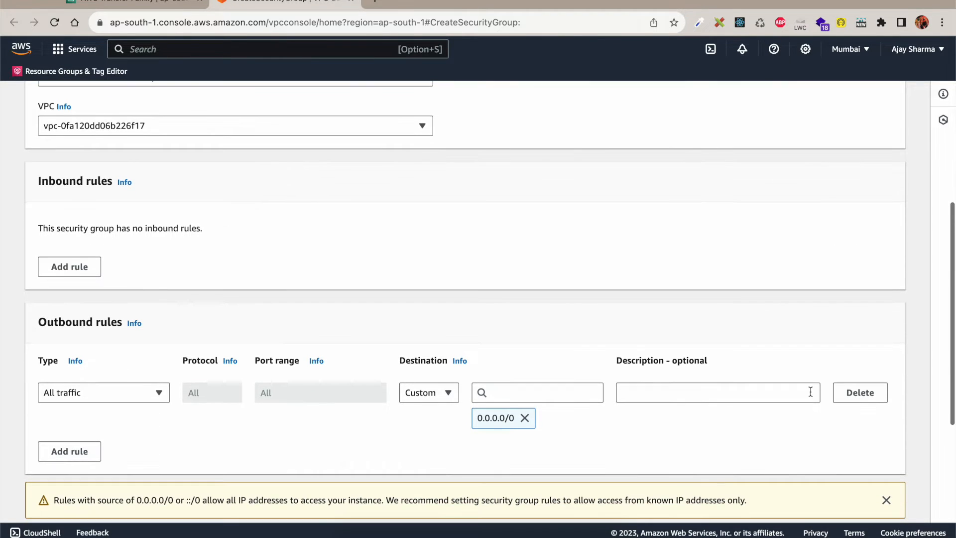
pyautogui.click(858, 392)
pyautogui.scroll(1, 411, 386)
pyautogui.scroll(1, 412, 387)
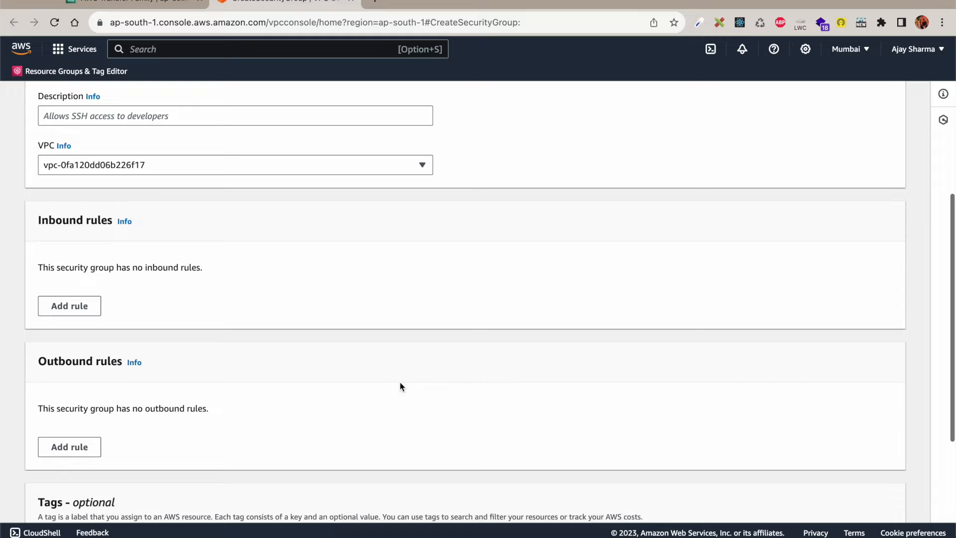
# Step: Add an inbound SSH rule on port 22 with source Anywhere-IPv4
pyautogui.click(70, 306)
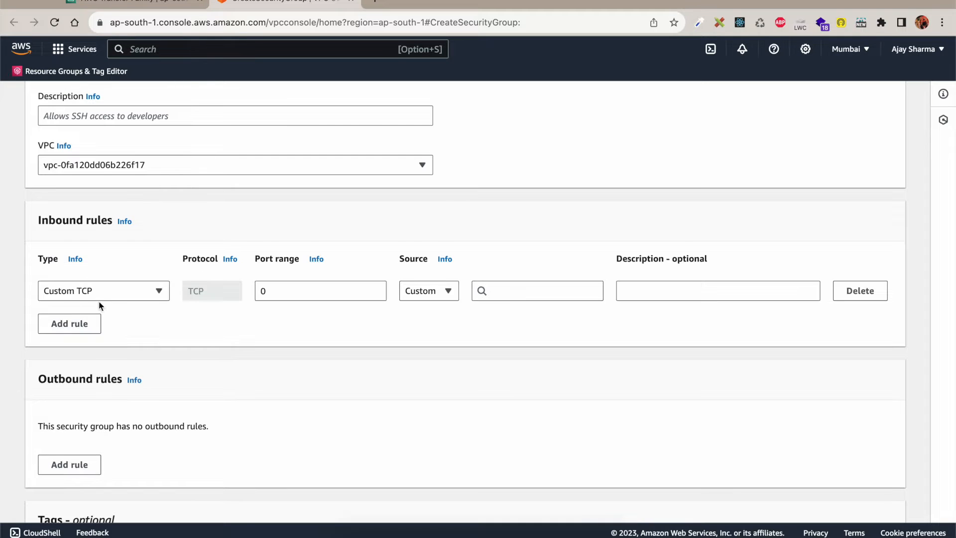
pyautogui.click(112, 293)
pyautogui.write('ssh')
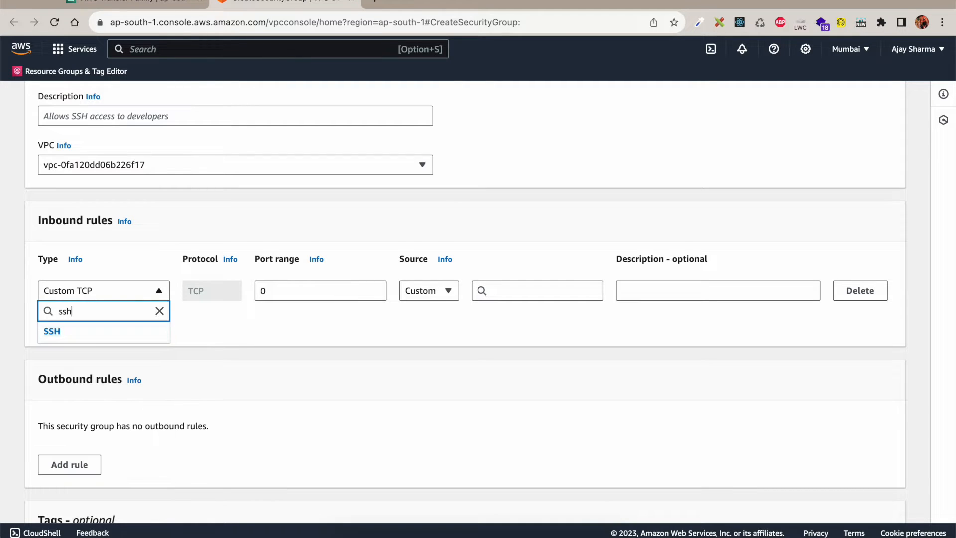
pyautogui.click(97, 330)
pyautogui.click(433, 294)
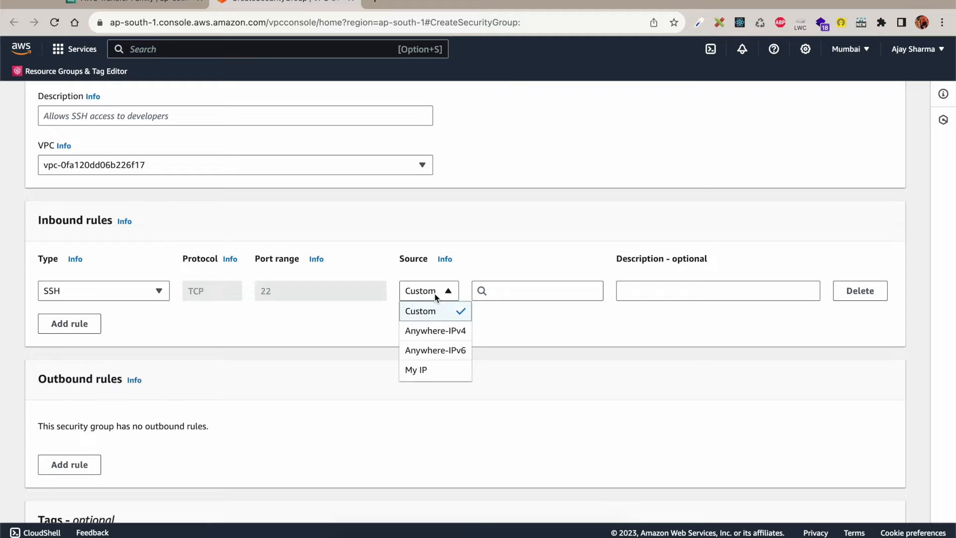
pyautogui.click(439, 331)
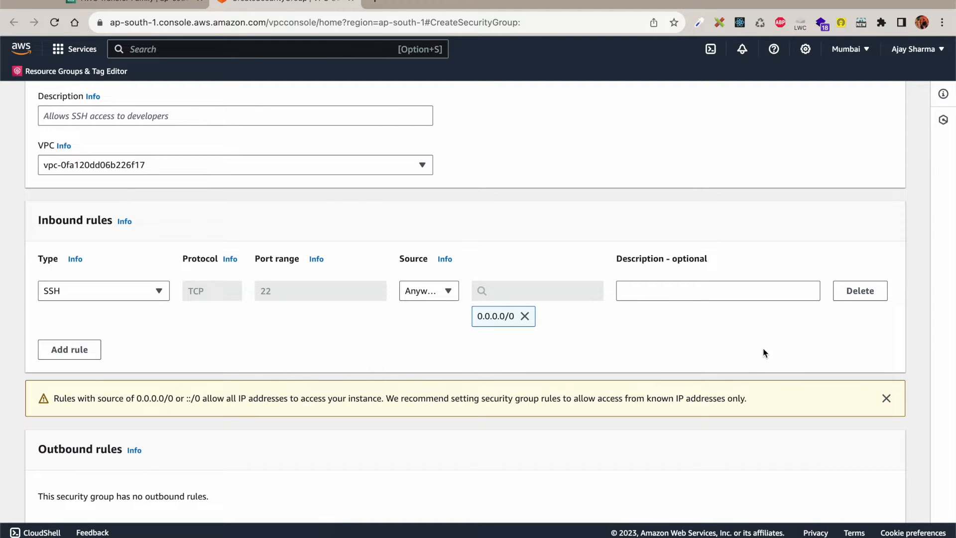
# Step: Name the security group SFTP-SG, use SFTP-SG as its description, and create it
pyautogui.scroll(5, 295, 374)
pyautogui.click(142, 250)
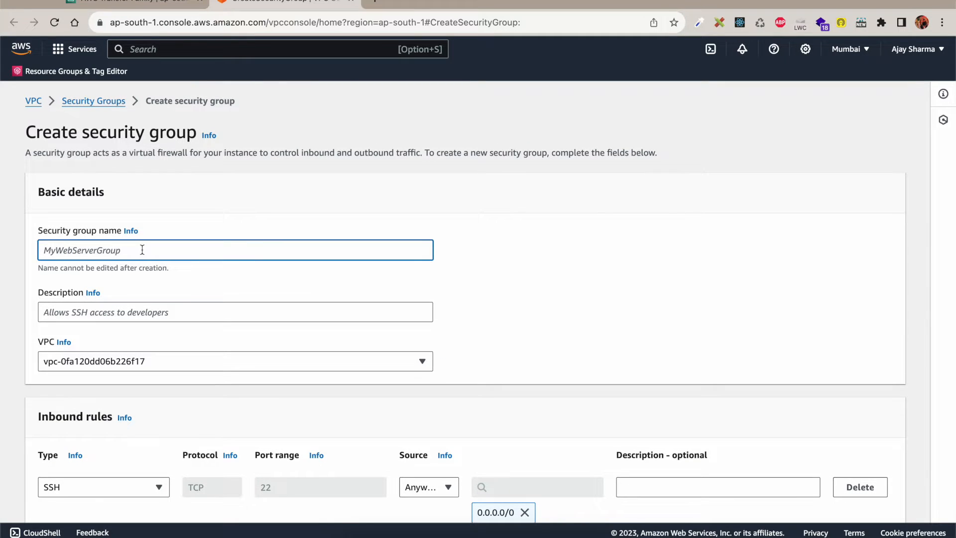
pyautogui.write('s')
pyautogui.press('super+a')
pyautogui.write('SFTP S')
pyautogui.scroll(-10, 455, 425)
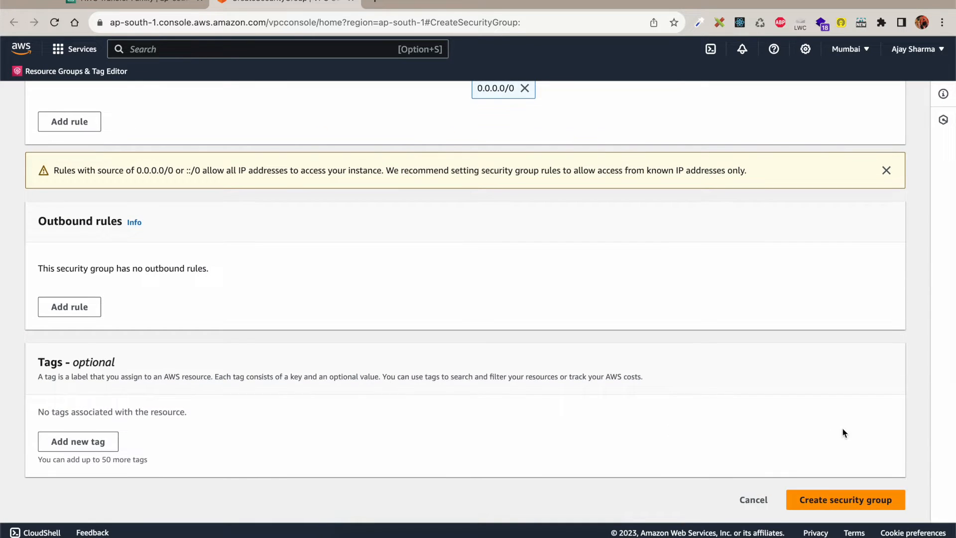
pyautogui.click(823, 504)
pyautogui.tripleClick(205, 242)
pyautogui.press('super+c')
pyautogui.click(199, 303)
pyautogui.press('super+v')
pyautogui.scroll(-10, 418, 344)
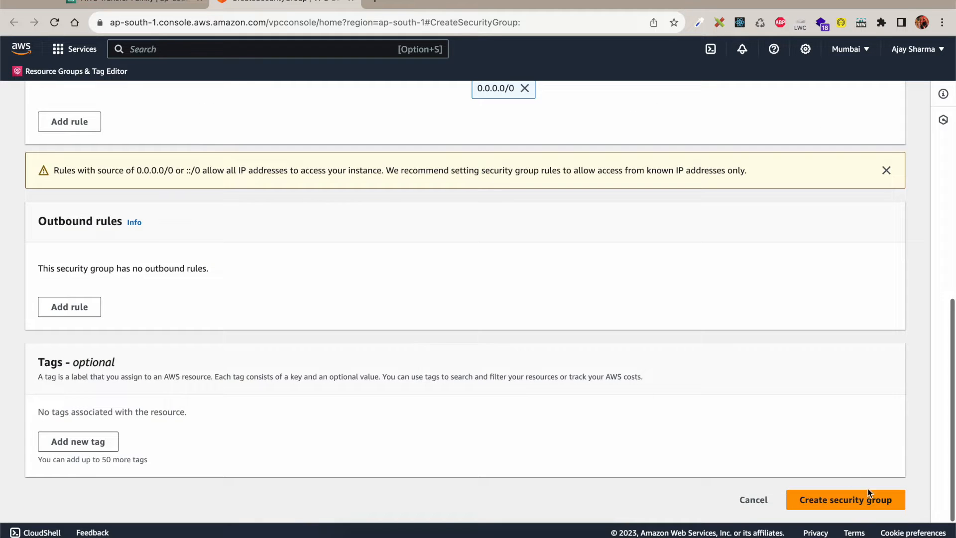
pyautogui.click(857, 505)
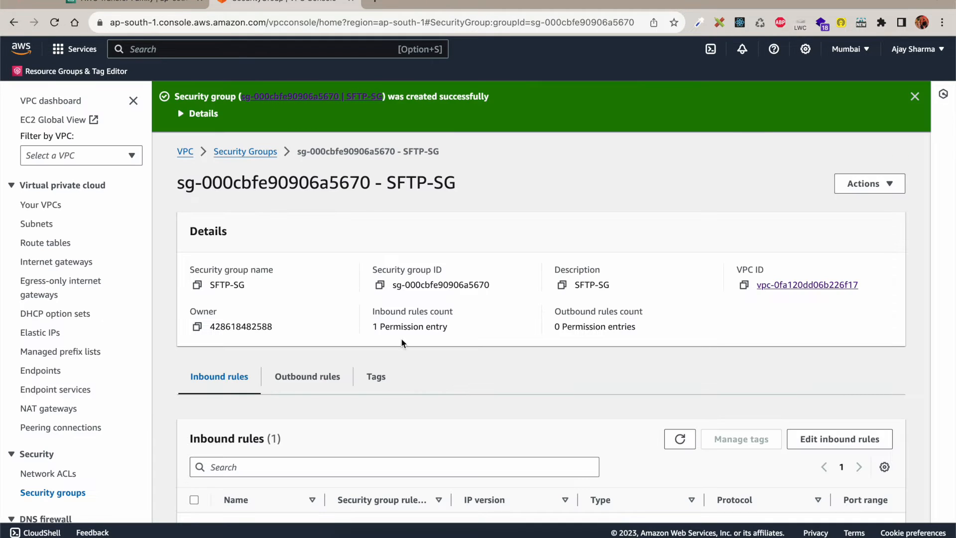
# Step: Attach only SFTP-SG to the server endpoint, dropping default, and keep Amazon S3 as the domain
pyautogui.click(155, 3)
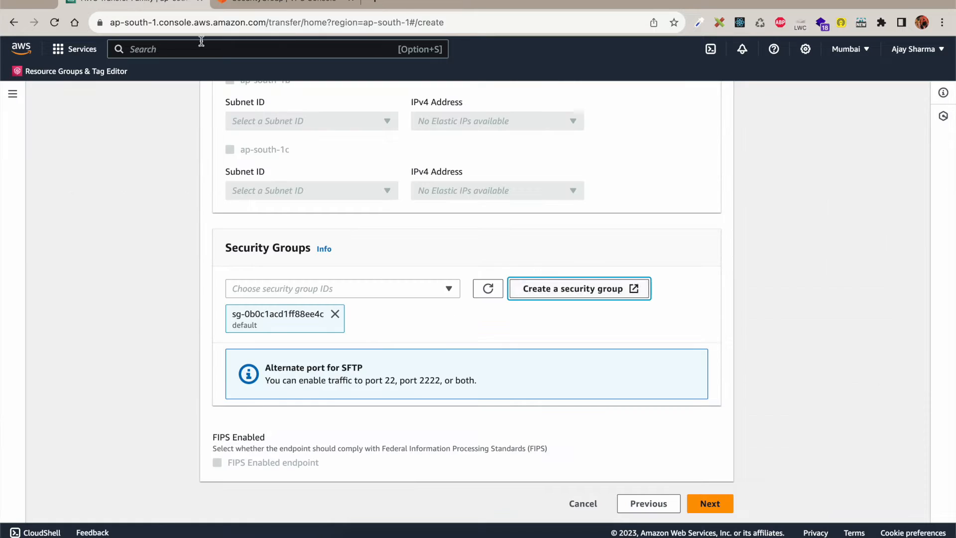
pyautogui.click(488, 294)
pyautogui.click(387, 295)
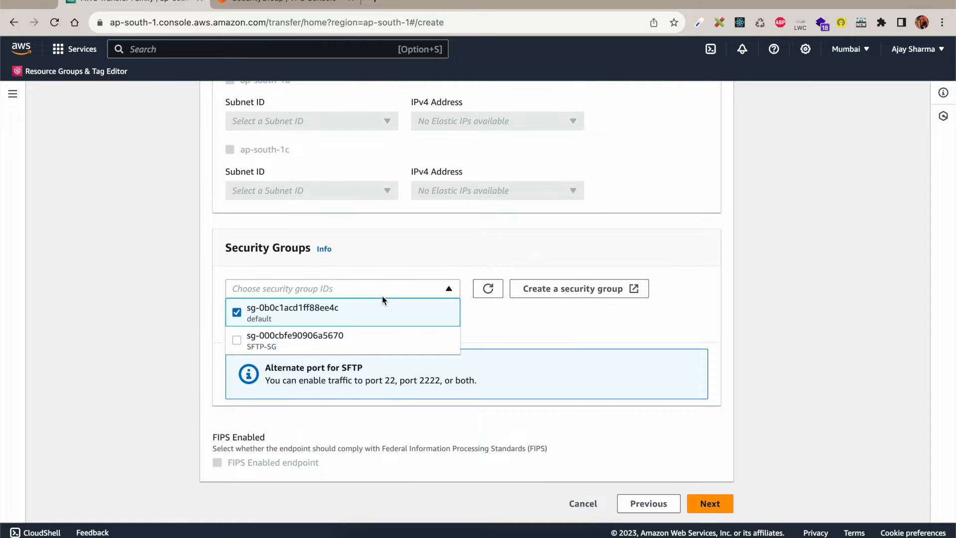
pyautogui.click(313, 341)
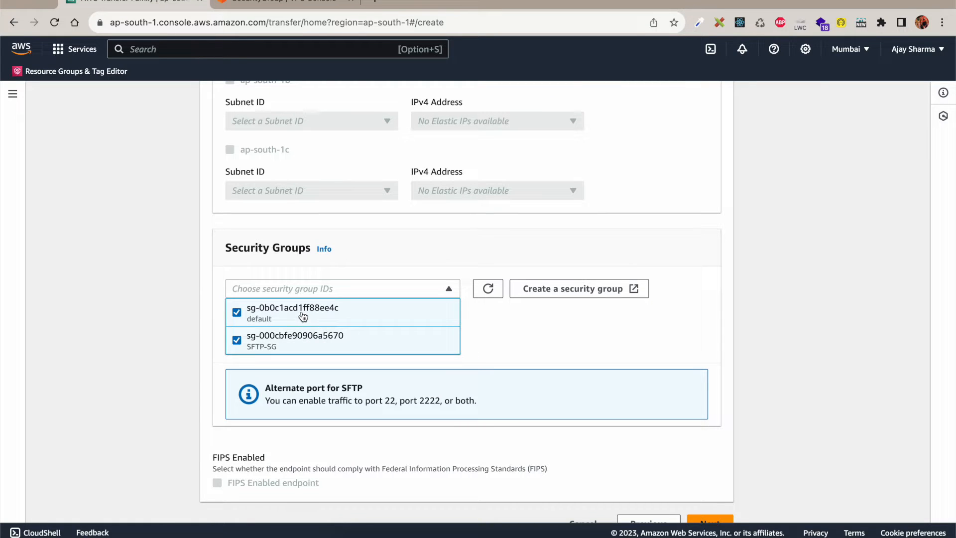
pyautogui.click(302, 316)
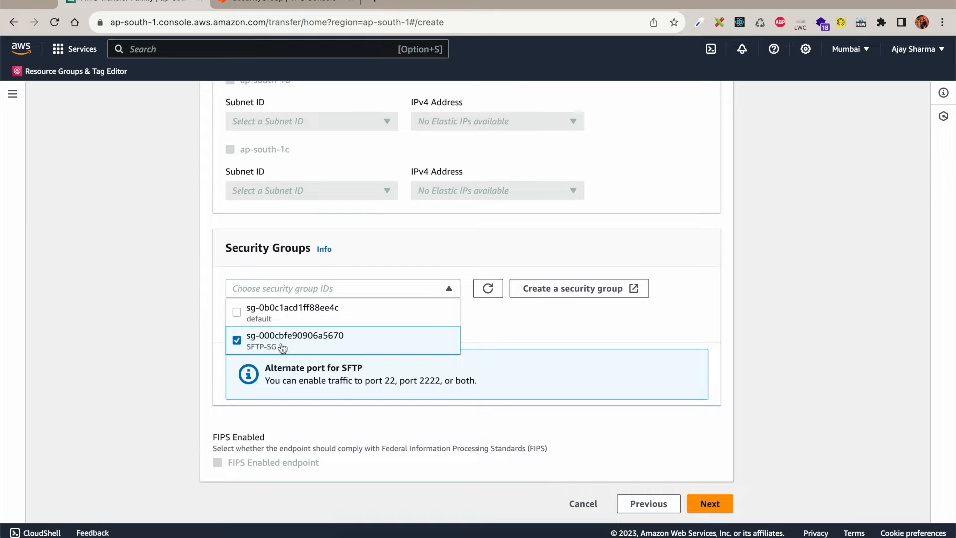
pyautogui.click(497, 333)
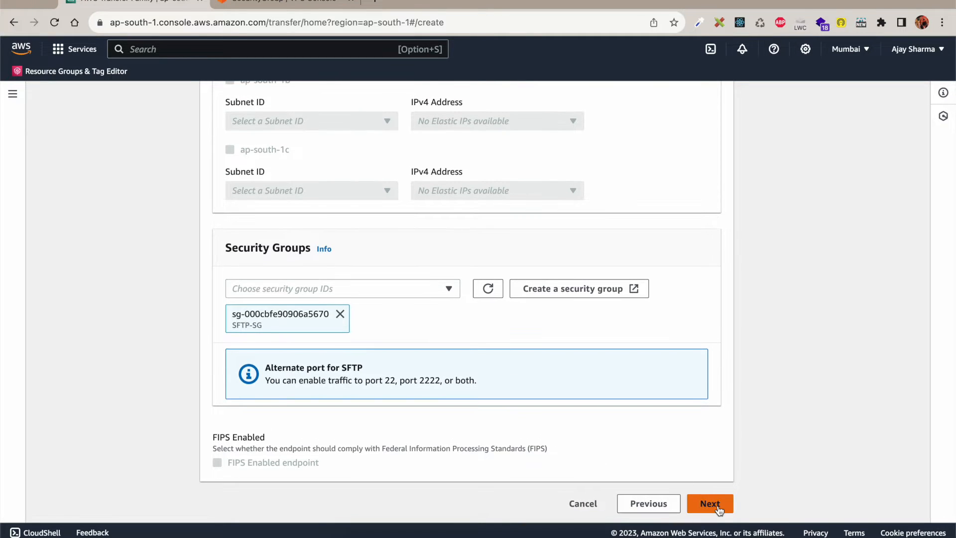
pyautogui.click(718, 508)
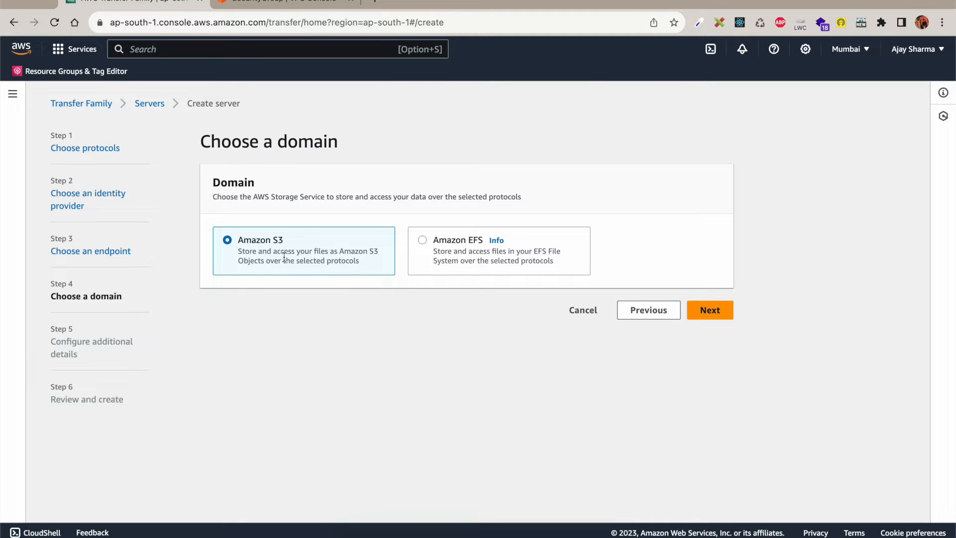
pyautogui.click(710, 310)
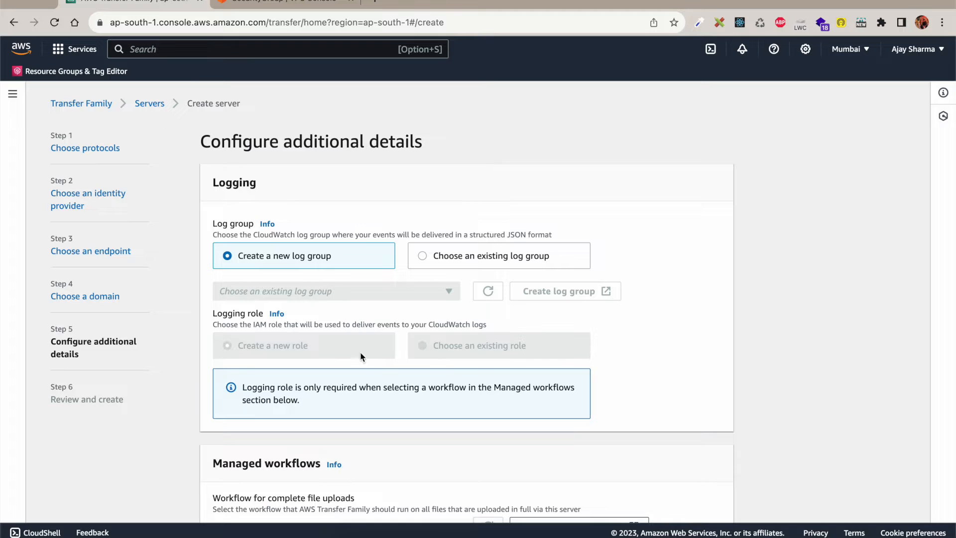
# Step: Keep logging on a new auto-generated log group and other defaults, then proceed to Review and create
pyautogui.scroll(-2, 329, 340)
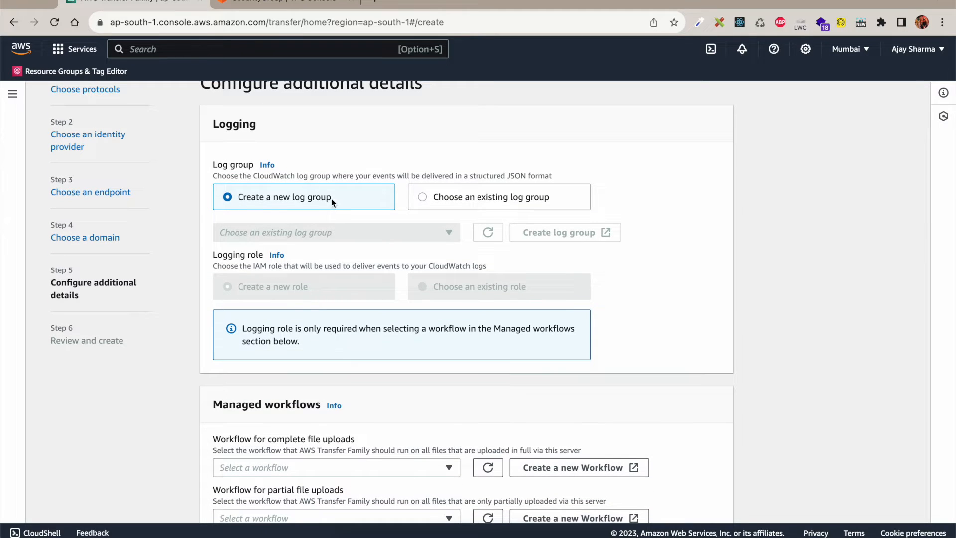
pyautogui.click(448, 200)
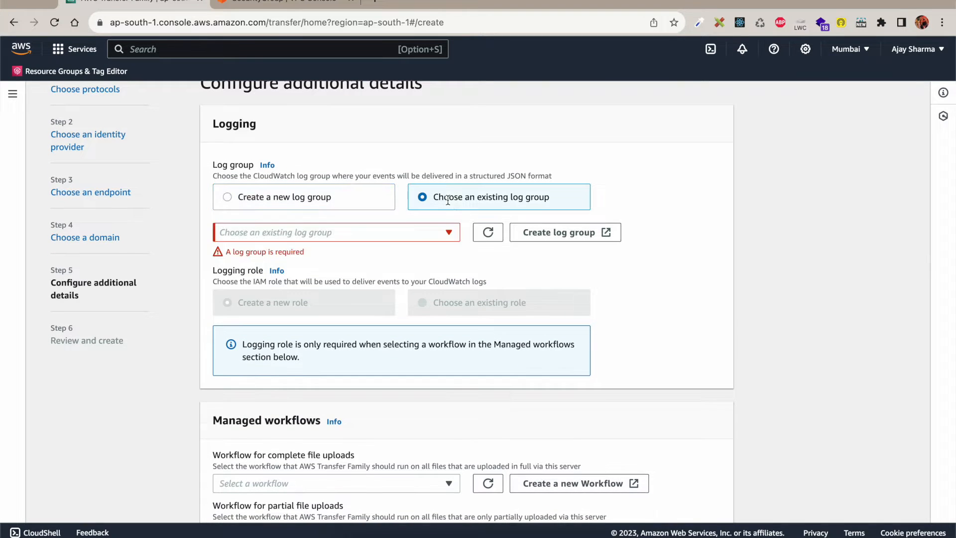
pyautogui.click(358, 235)
pyautogui.click(321, 197)
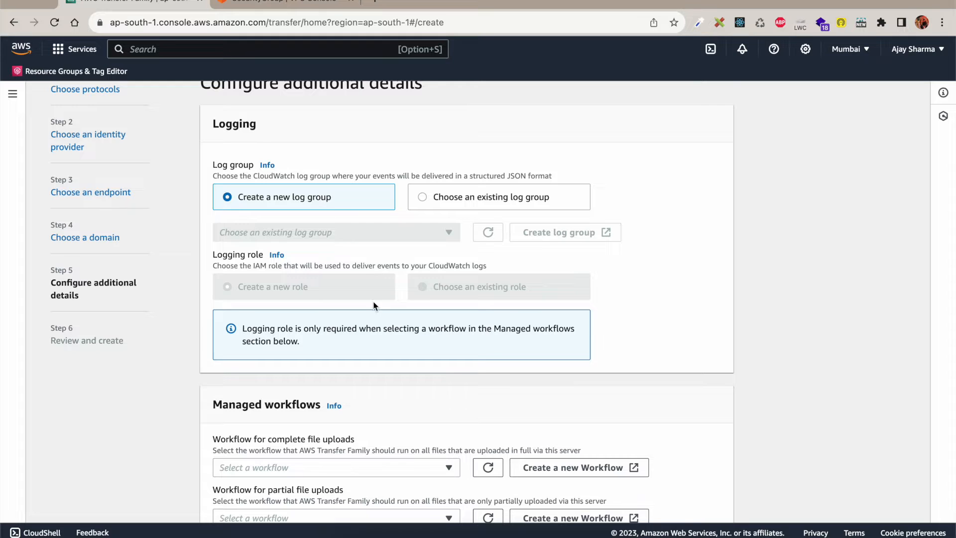
pyautogui.scroll(-5, 370, 286)
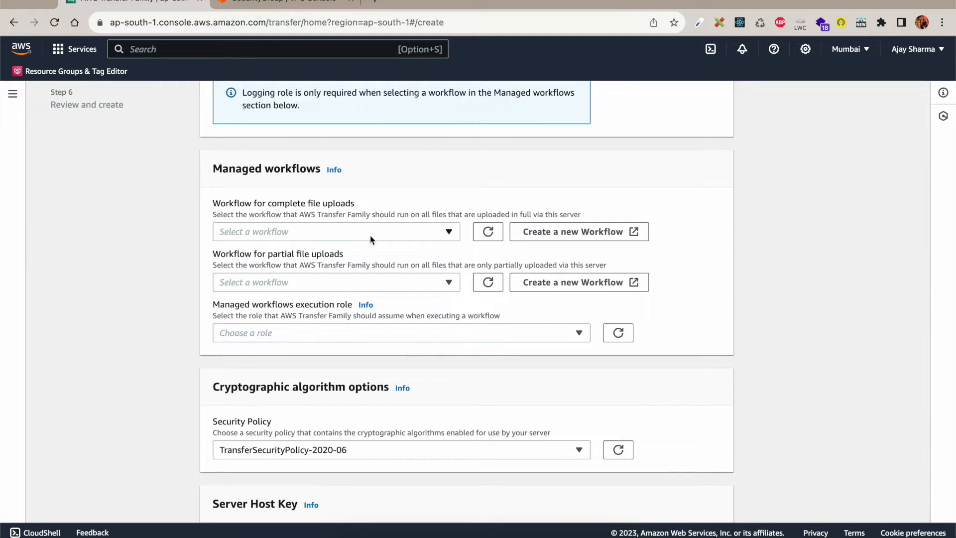
pyautogui.scroll(-1, 361, 317)
pyautogui.scroll(-4, 378, 256)
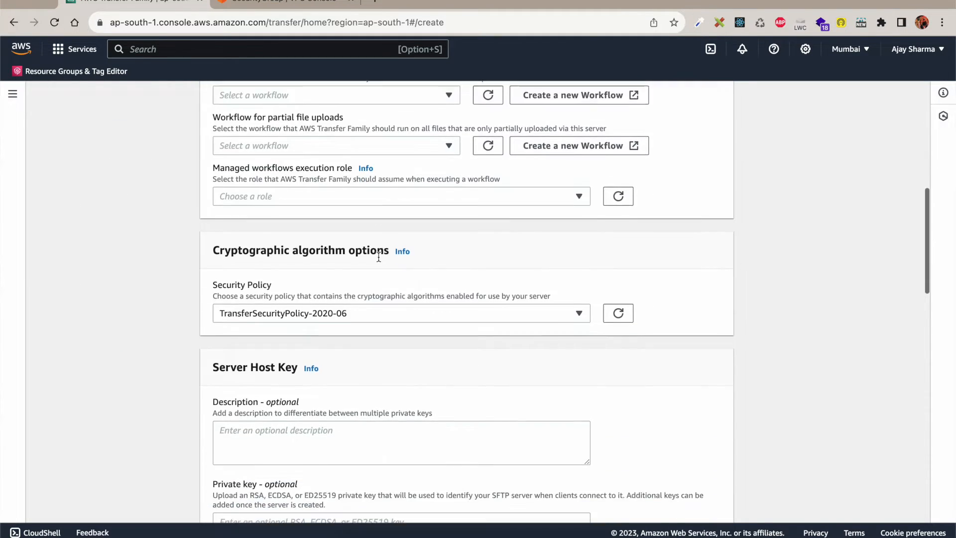
pyautogui.scroll(-3, 378, 256)
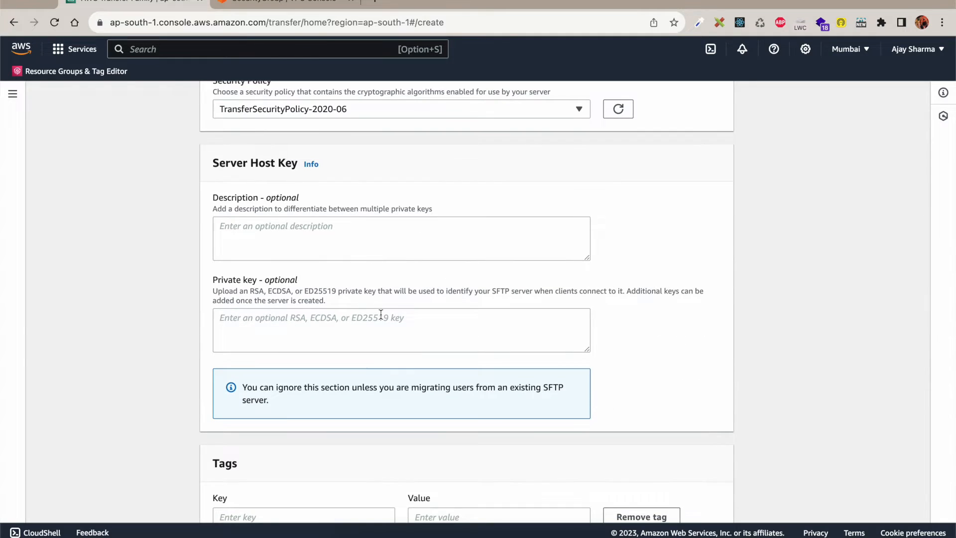
pyautogui.scroll(-3, 380, 315)
pyautogui.scroll(-8, 381, 315)
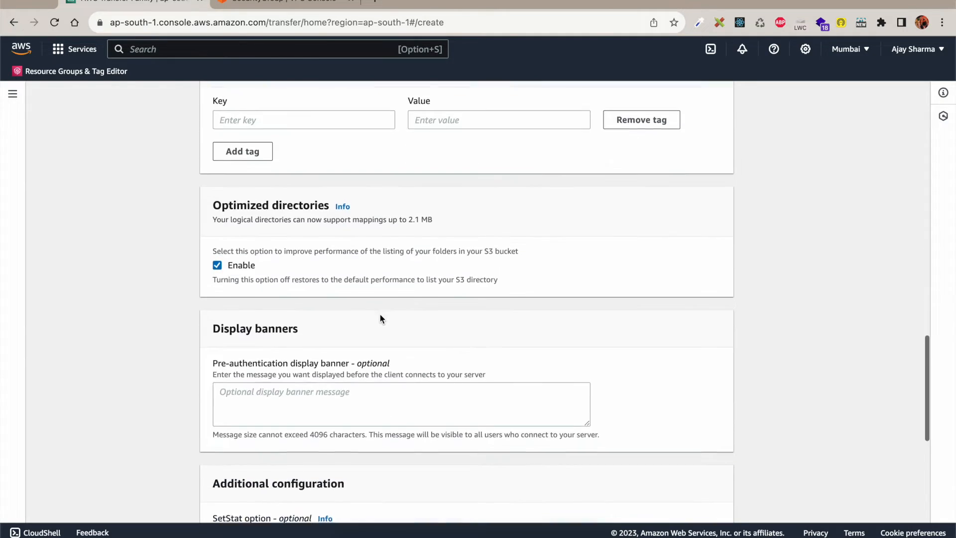
pyautogui.scroll(-4, 380, 314)
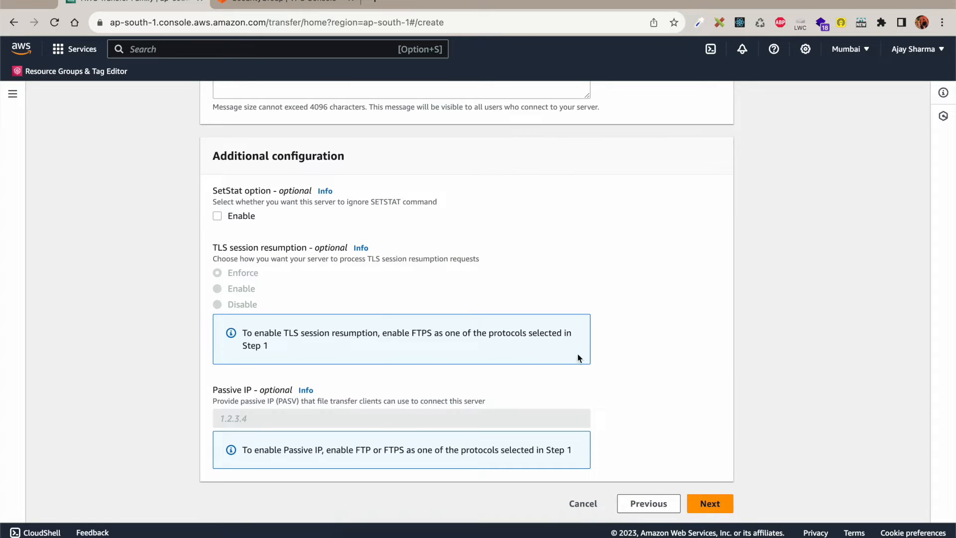
pyautogui.click(709, 504)
# Step: Review the server settings and create the SFTP server
pyautogui.scroll(15, 403, 328)
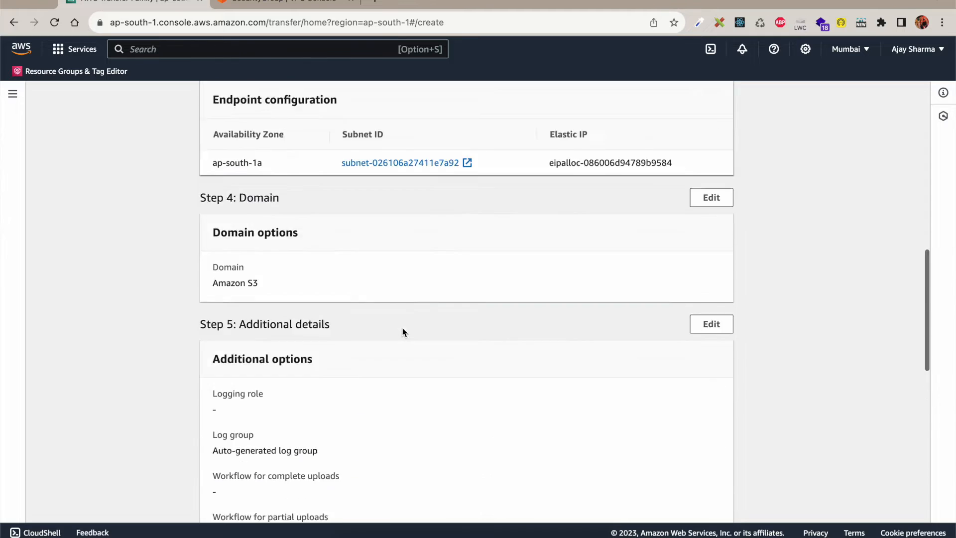
pyautogui.scroll(-8, 438, 372)
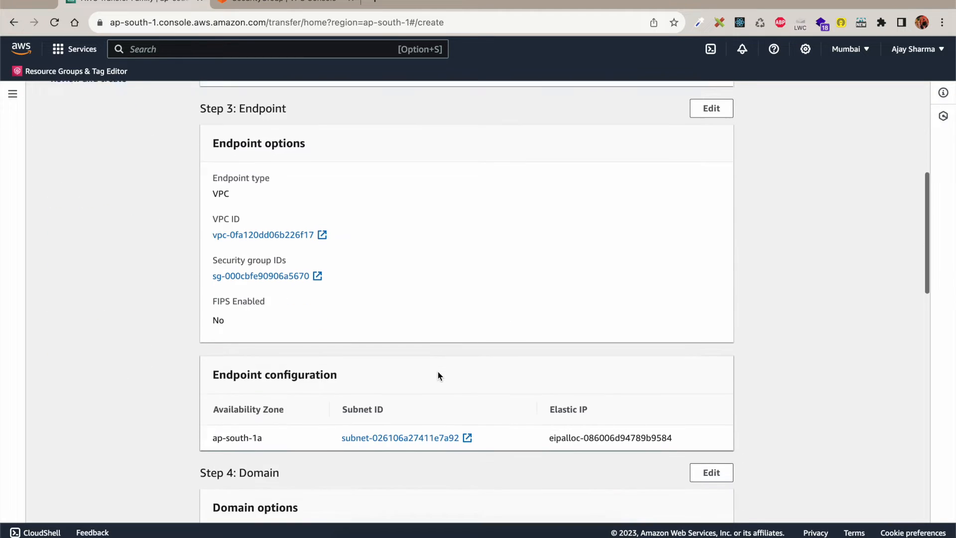
pyautogui.scroll(-8, 438, 375)
pyautogui.scroll(1, 438, 375)
pyautogui.scroll(-1, 438, 375)
pyautogui.scroll(-8, 438, 375)
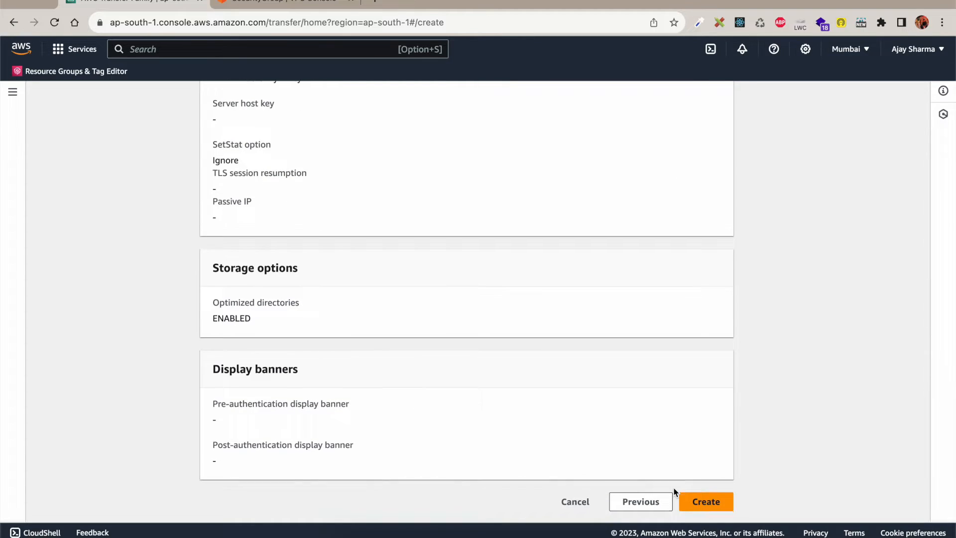
pyautogui.click(720, 505)
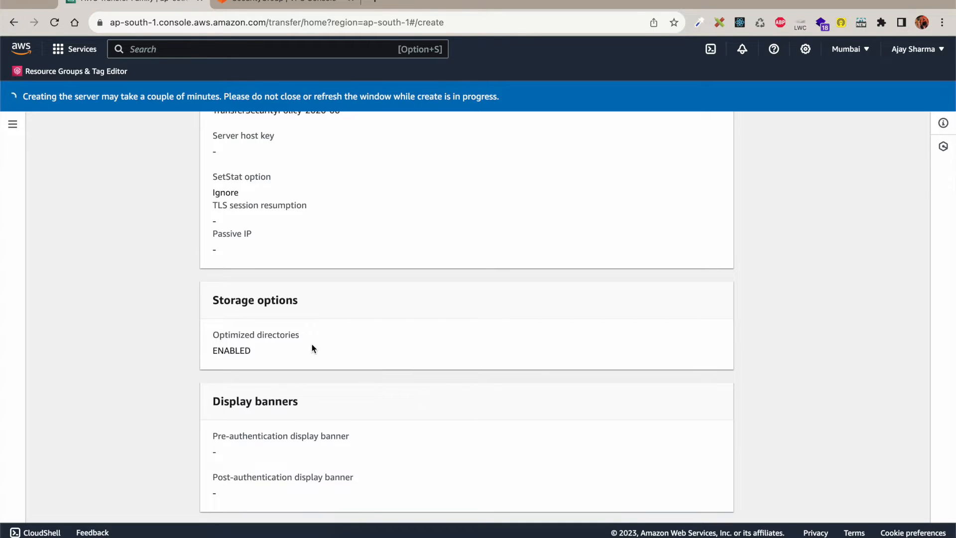
# Step: Open server s-fc52d1741fa64b429's details, showing status Offline and no users
pyautogui.scroll(10, 184, 246)
pyautogui.scroll(4, 183, 247)
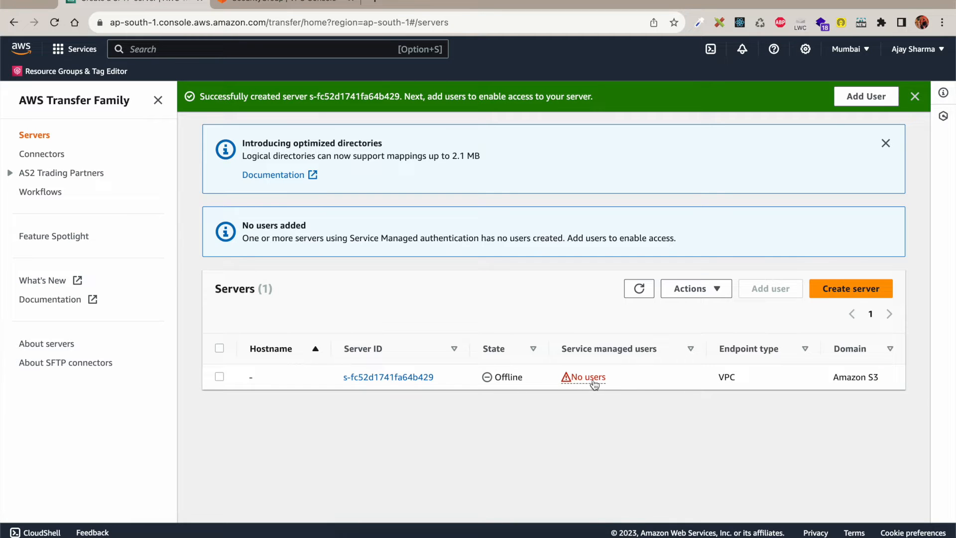
pyautogui.click(404, 377)
pyautogui.scroll(-10, 390, 396)
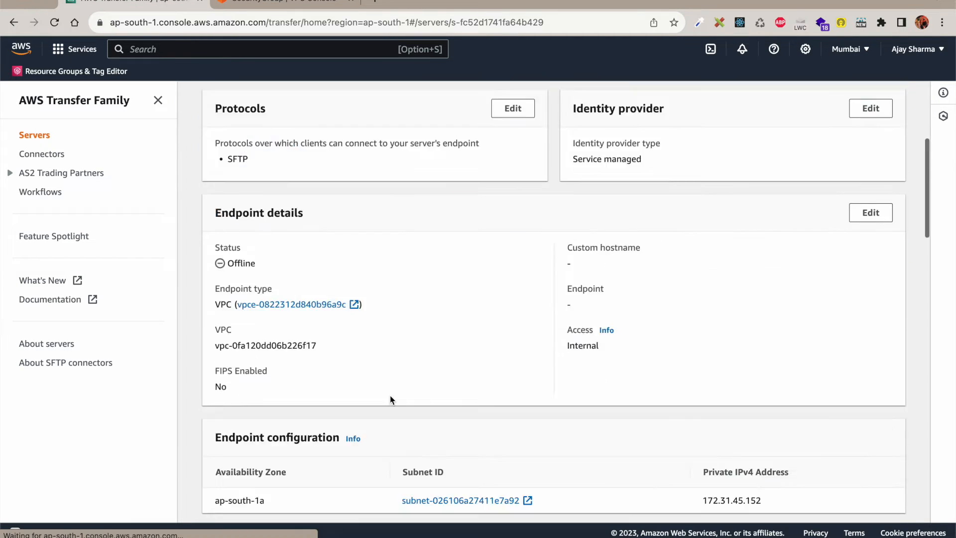
pyautogui.scroll(-3, 390, 395)
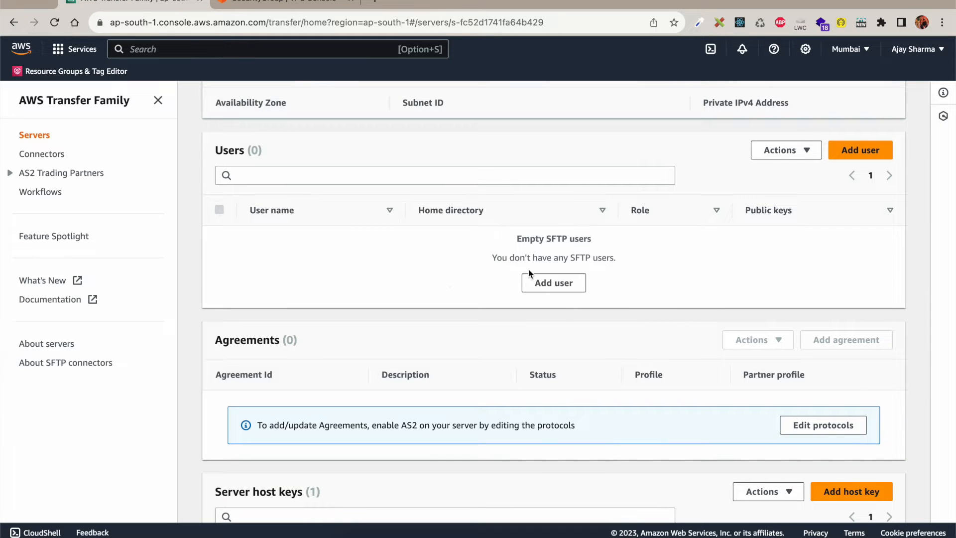
pyautogui.scroll(5, 435, 280)
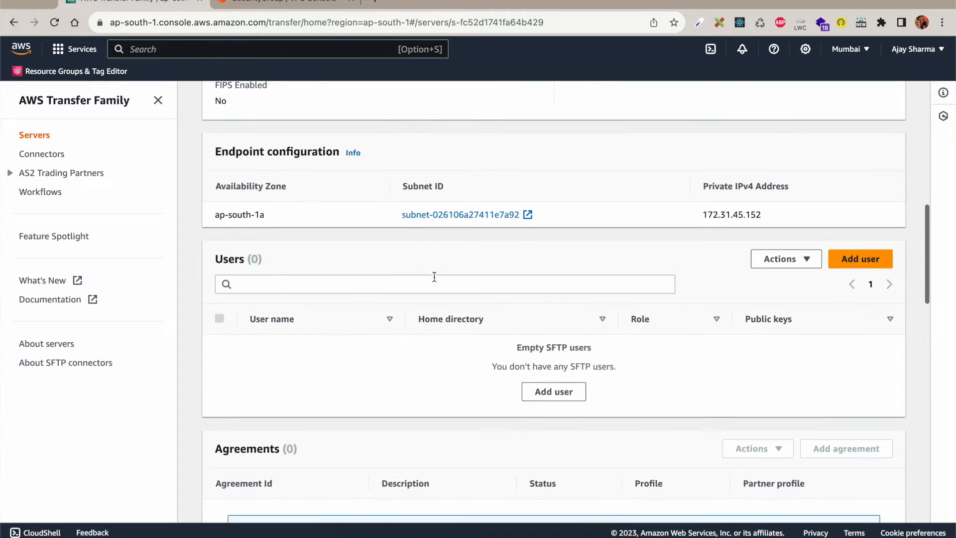
pyautogui.scroll(2, 434, 277)
pyautogui.click(225, 46)
# Step: Go to IAM Policies and start a new policy with S3 as its service
pyautogui.write('IAM')
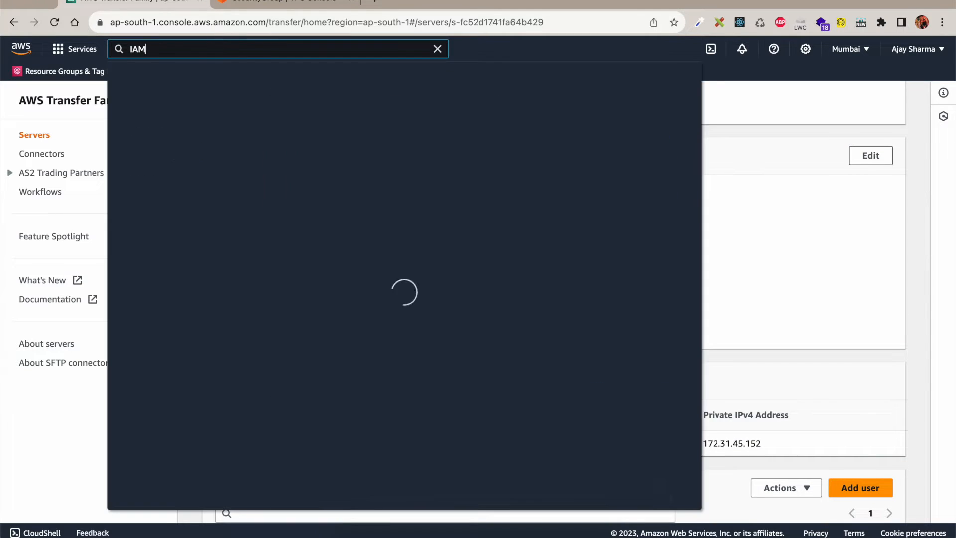
pyautogui.click(309, 172)
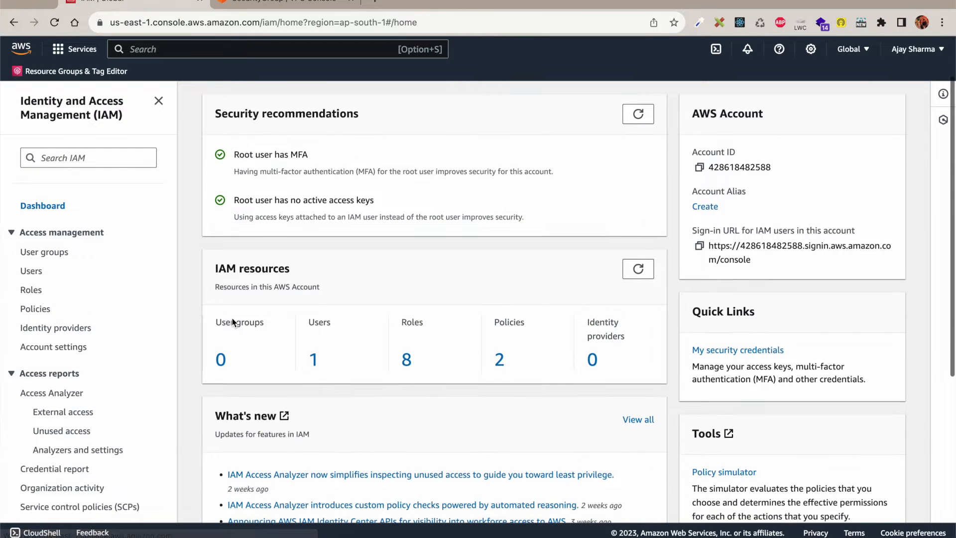
pyautogui.click(36, 311)
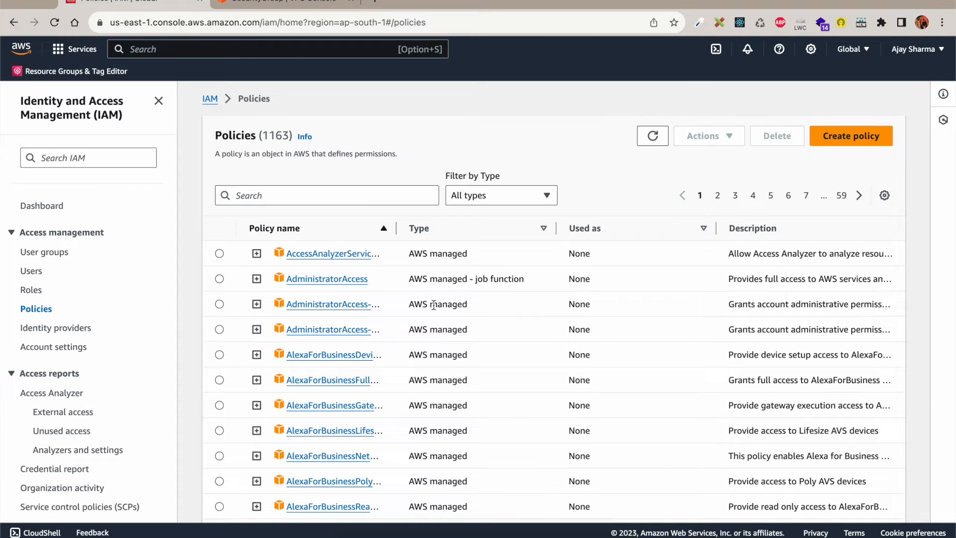
pyautogui.click(853, 142)
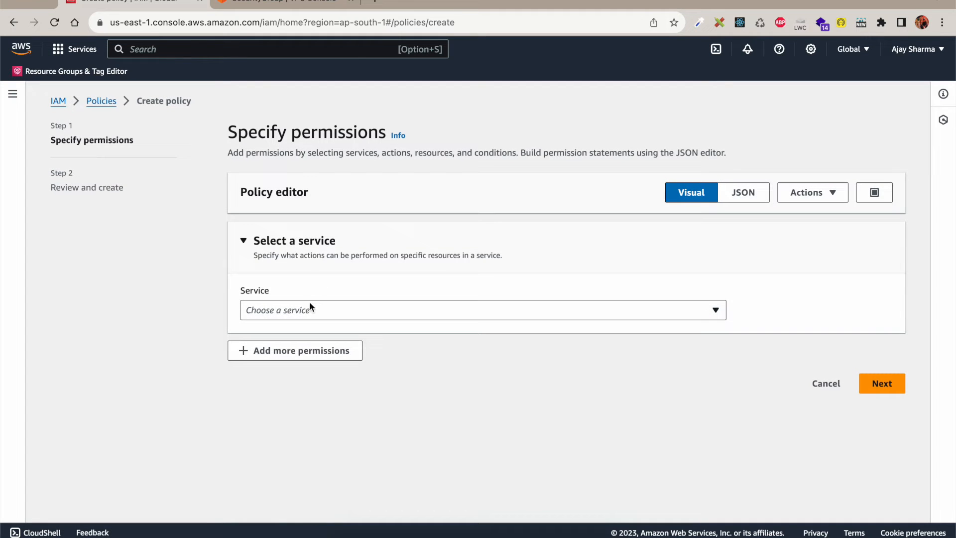
pyautogui.click(307, 312)
pyautogui.write('s3')
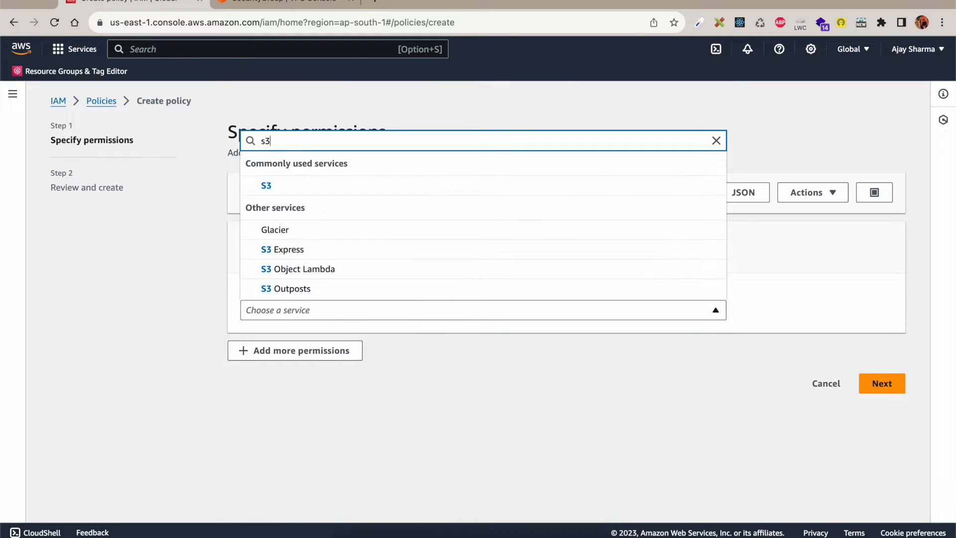
pyautogui.click(289, 194)
pyautogui.scroll(-5, 440, 384)
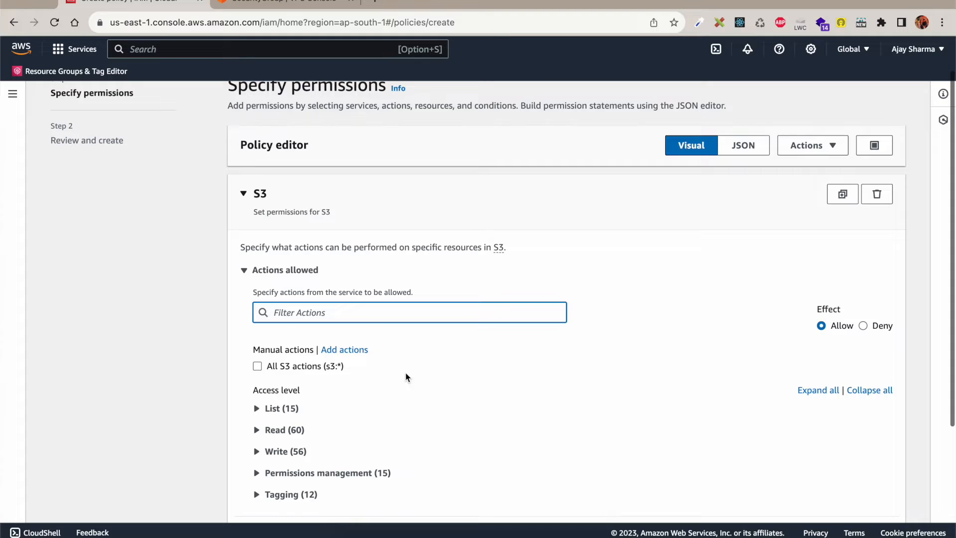
# Step: Allow all S3 List (15), Read (60) and Write (56) actions
pyautogui.scroll(-2, 344, 352)
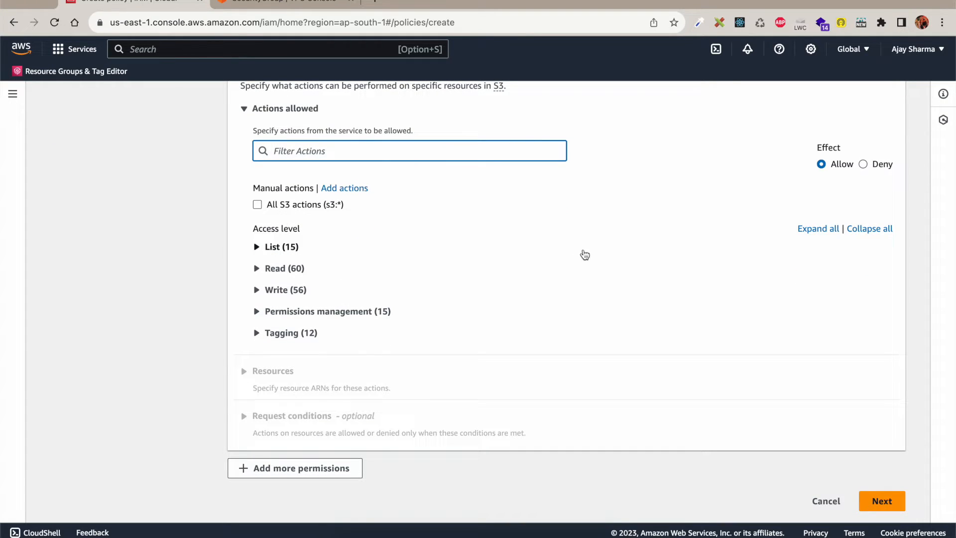
pyautogui.click(829, 230)
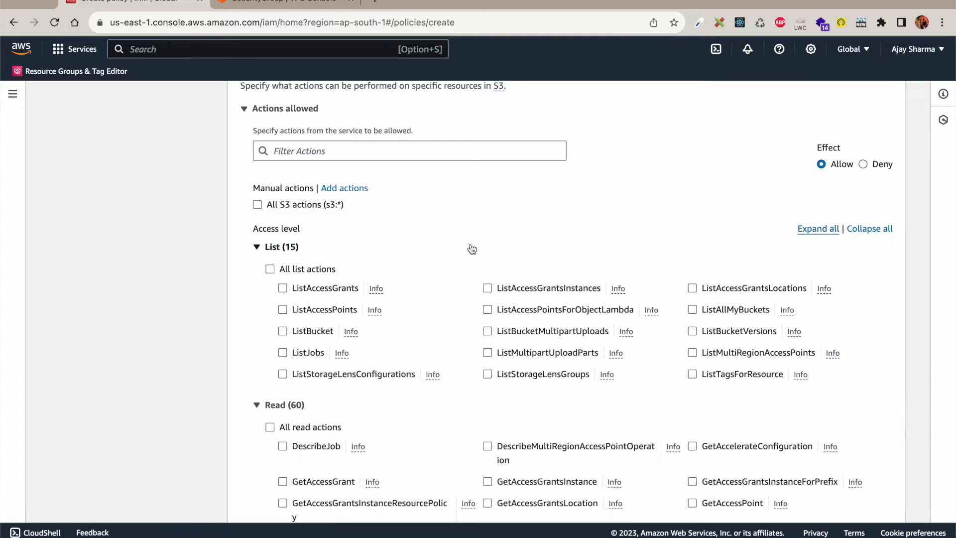
pyautogui.scroll(-2, 469, 250)
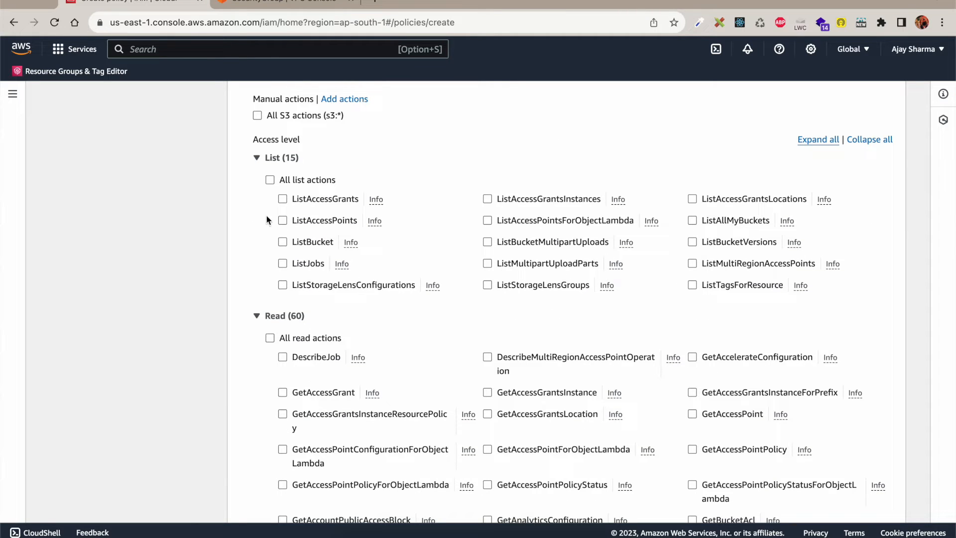
pyautogui.click(270, 181)
pyautogui.scroll(-2, 286, 300)
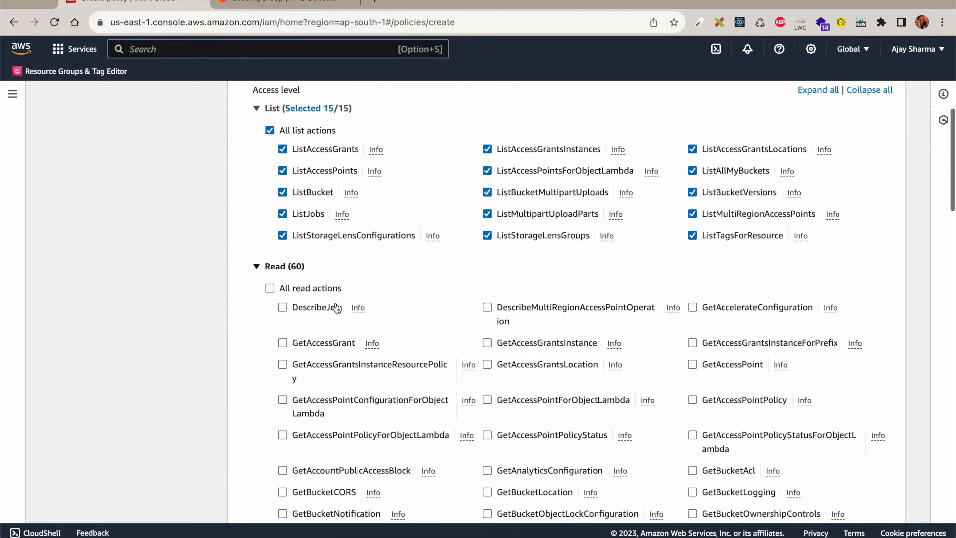
pyautogui.click(270, 289)
pyautogui.scroll(-10, 294, 301)
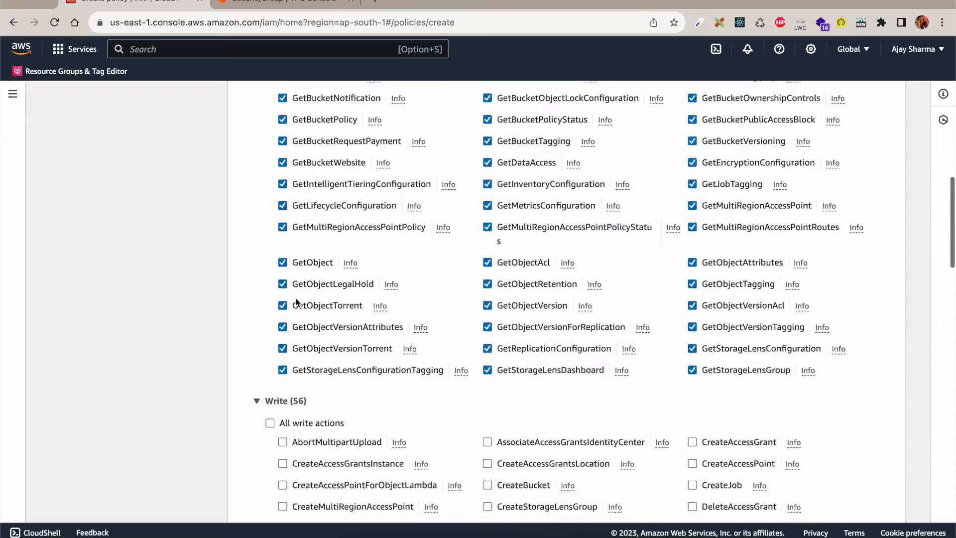
pyautogui.click(270, 263)
# Step: Restrict resources to specific ARNs, allowing any access point in this account
pyautogui.scroll(-11, 334, 310)
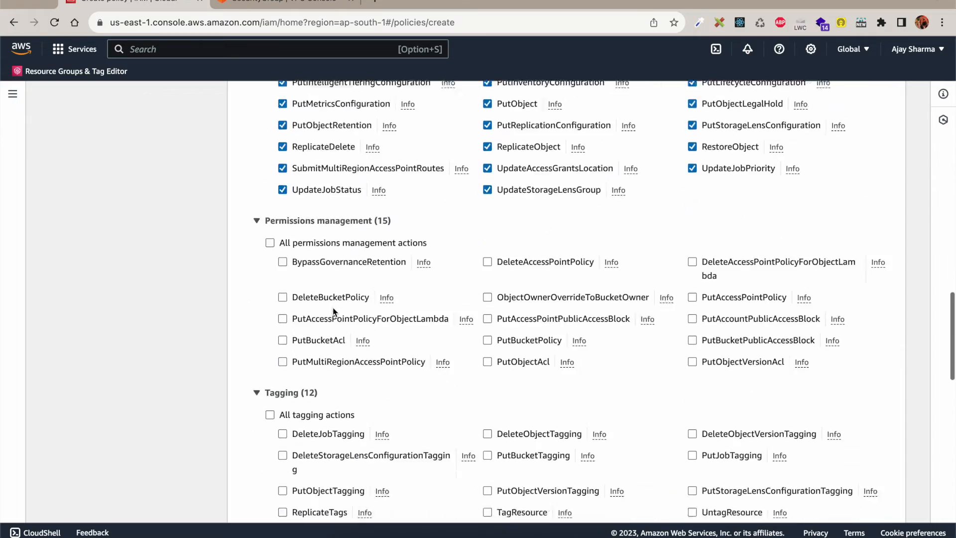
pyautogui.scroll(2, 368, 299)
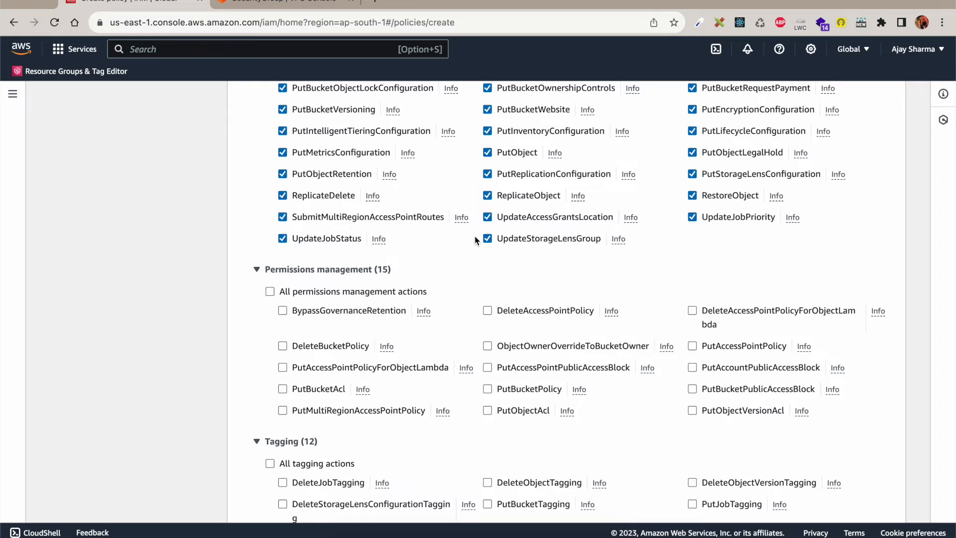
pyautogui.scroll(-3, 449, 264)
pyautogui.scroll(-10, 422, 282)
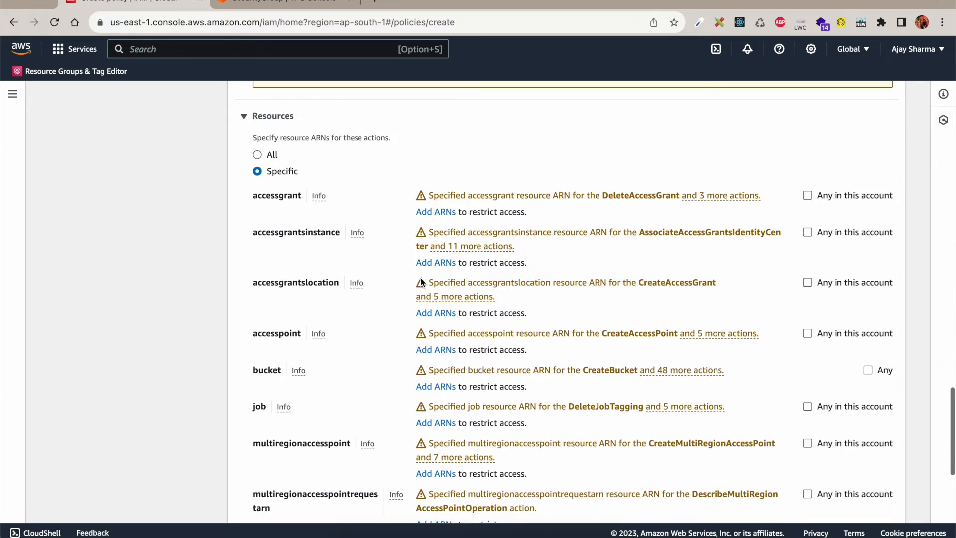
pyautogui.scroll(-1, 421, 282)
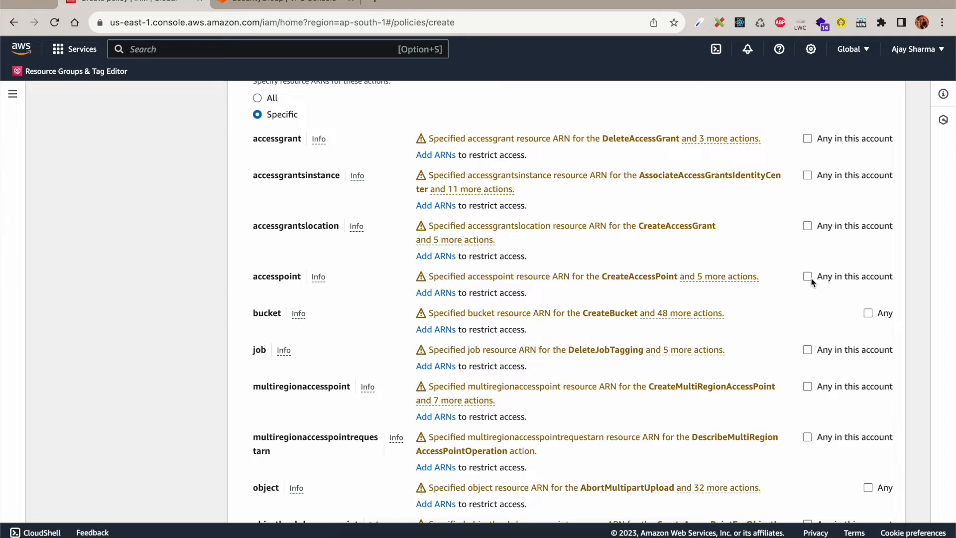
pyautogui.click(808, 276)
pyautogui.scroll(-2, 368, 337)
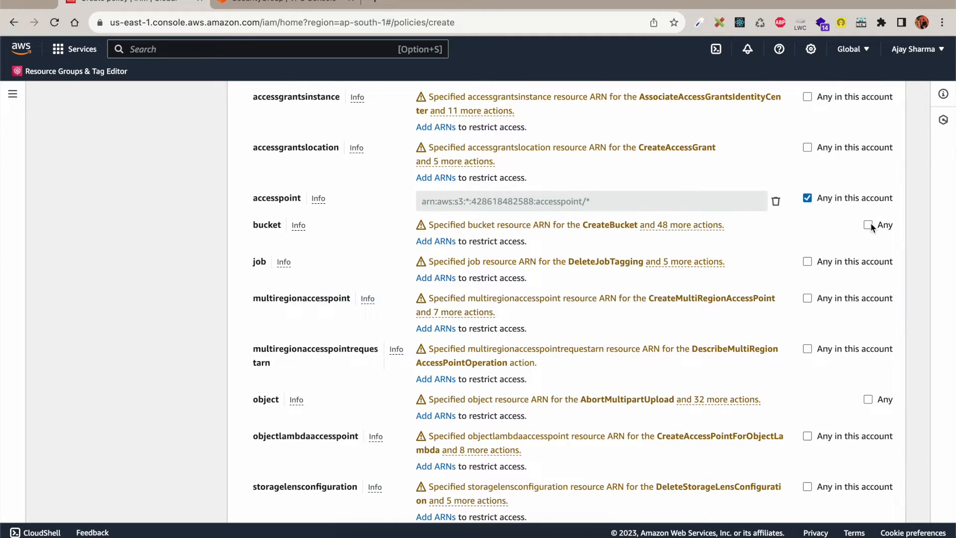
# Step: Add the sftpbucketyt ARN, copied from the bucket's S3 Properties, as the bucket resource
pyautogui.click(436, 242)
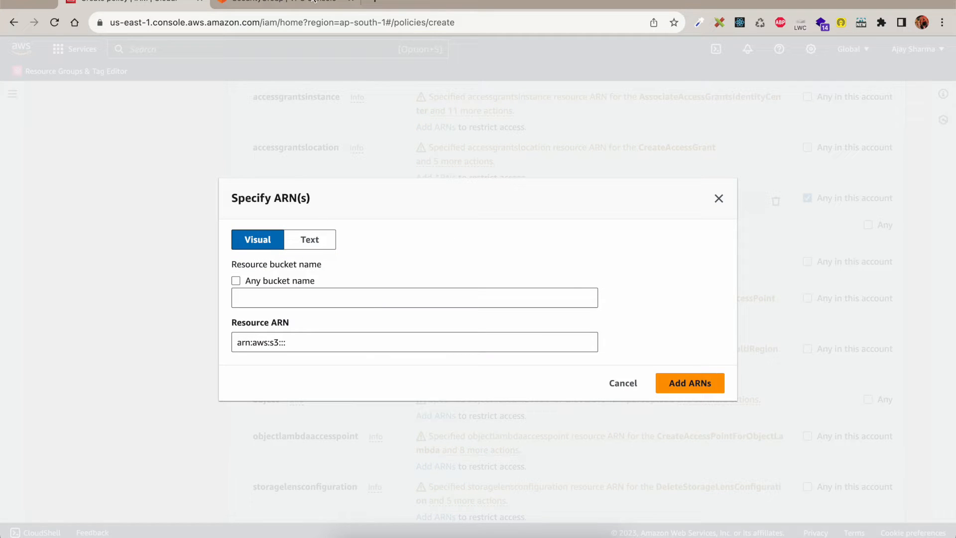
pyautogui.click(256, 1)
pyautogui.write('s3')
pyautogui.click(305, 170)
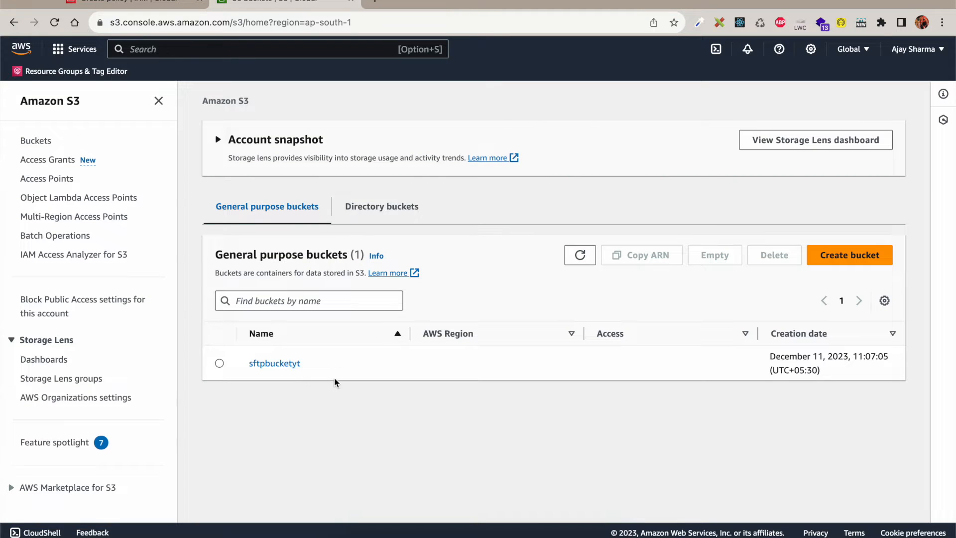
pyautogui.click(274, 364)
pyautogui.click(297, 188)
pyautogui.scroll(-2, 353, 286)
pyautogui.click(453, 218)
pyautogui.click(116, 1)
pyautogui.tripleClick(292, 343)
pyautogui.hotkey('ctrl', 'v')
pyautogui.click(689, 387)
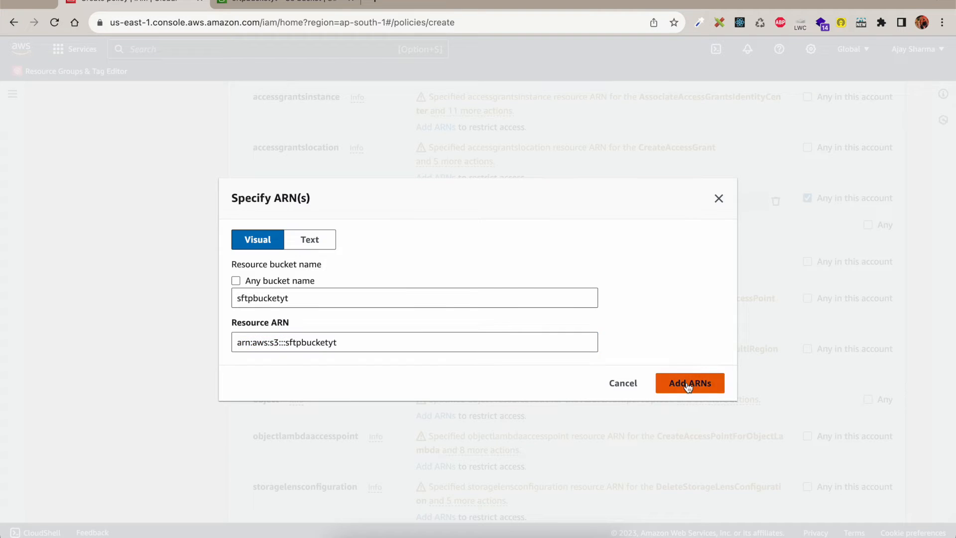
# Step: Allow any object as the policy's object resource (arn:aws:s3:::*/*)
pyautogui.scroll(-1, 384, 329)
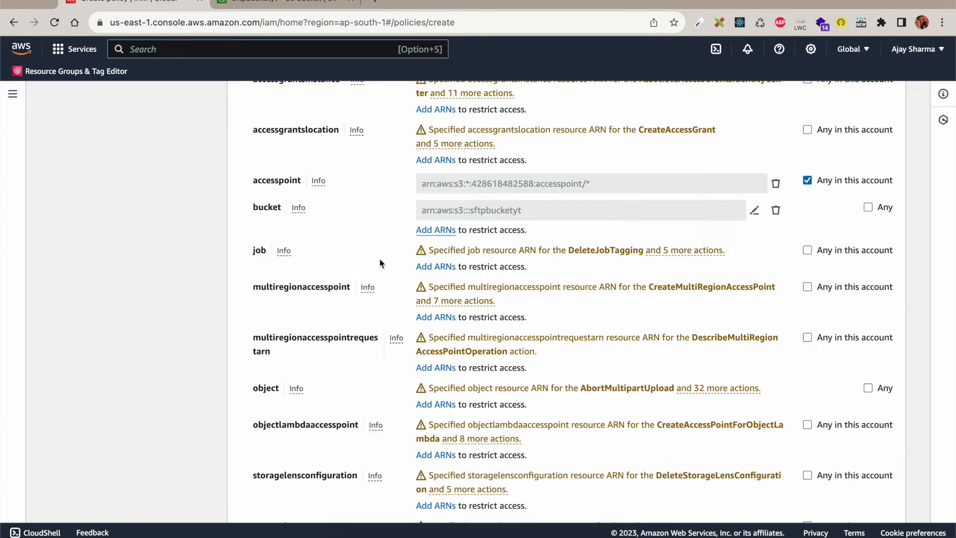
pyautogui.scroll(1, 390, 264)
pyautogui.scroll(-3, 390, 264)
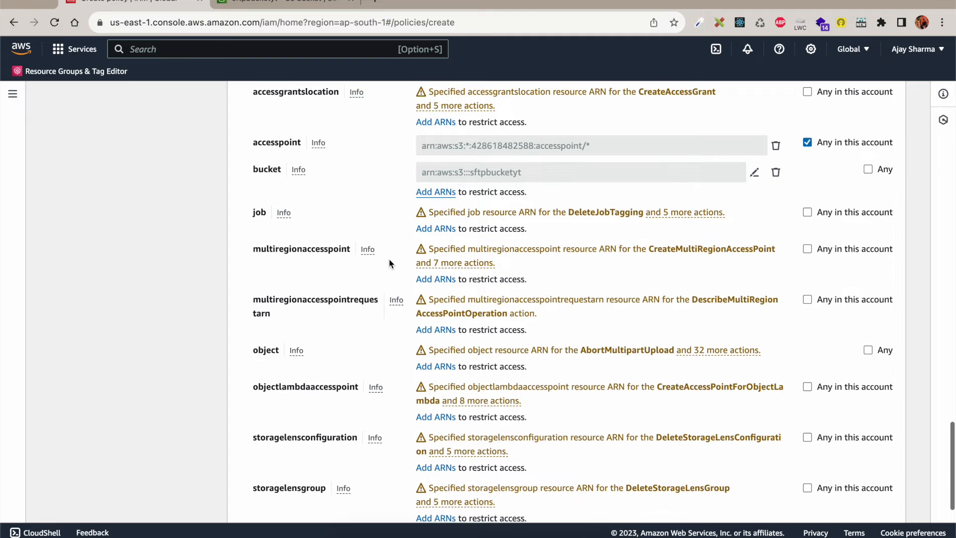
pyautogui.click(868, 351)
pyautogui.scroll(3, 576, 346)
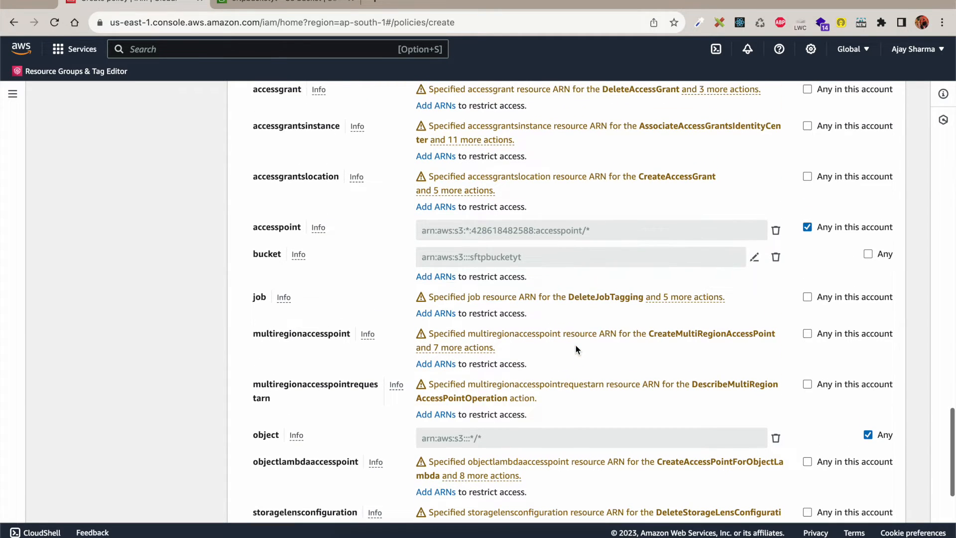
pyautogui.scroll(3, 403, 278)
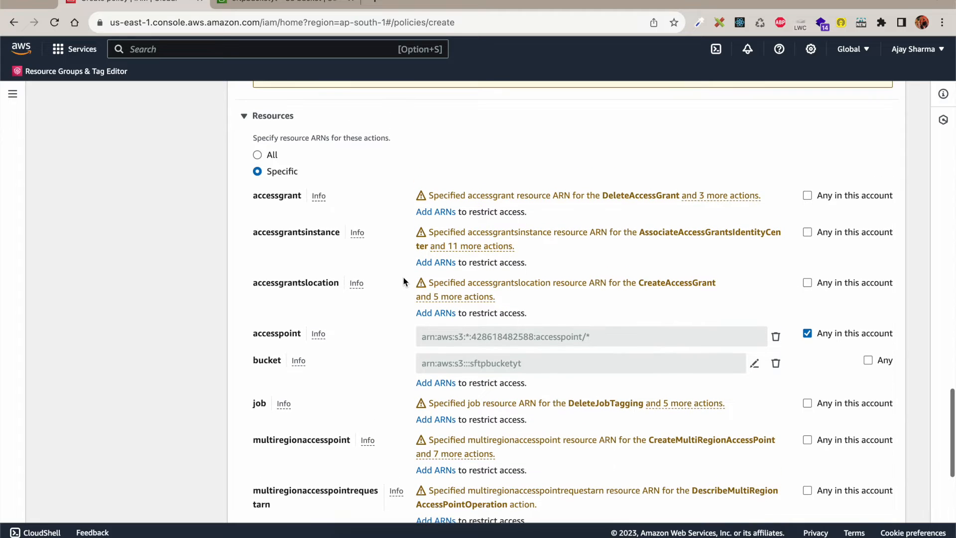
pyautogui.scroll(-1, 403, 282)
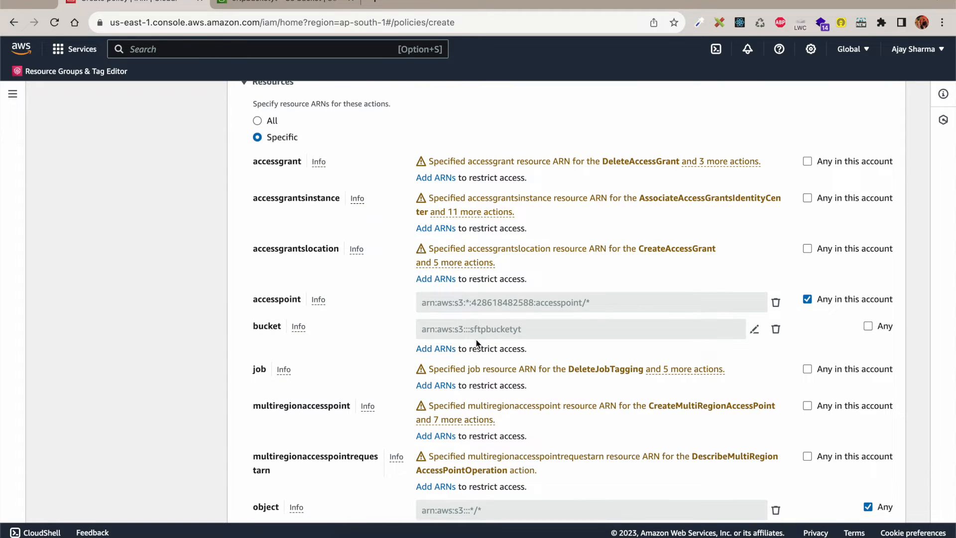
pyautogui.scroll(-5, 477, 343)
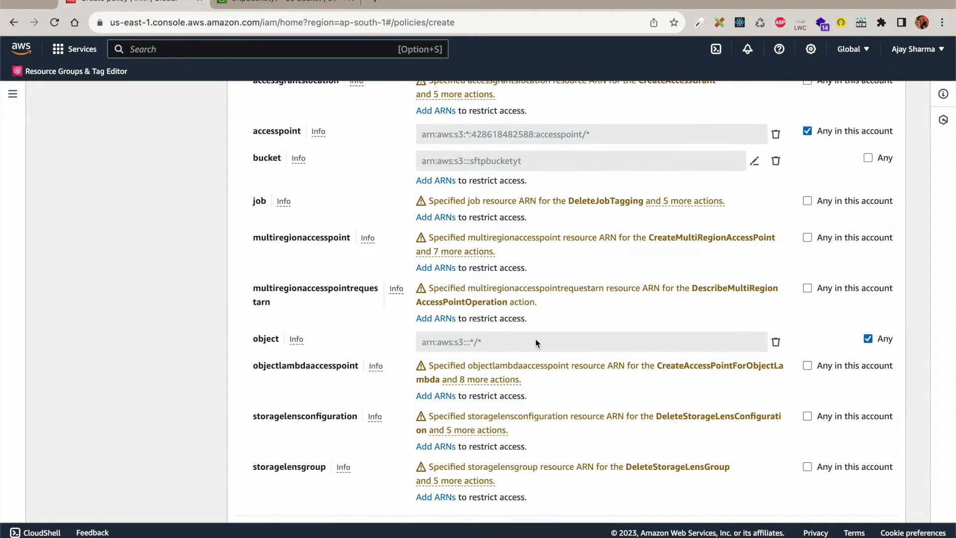
pyautogui.scroll(7, 536, 339)
pyautogui.scroll(-5, 536, 339)
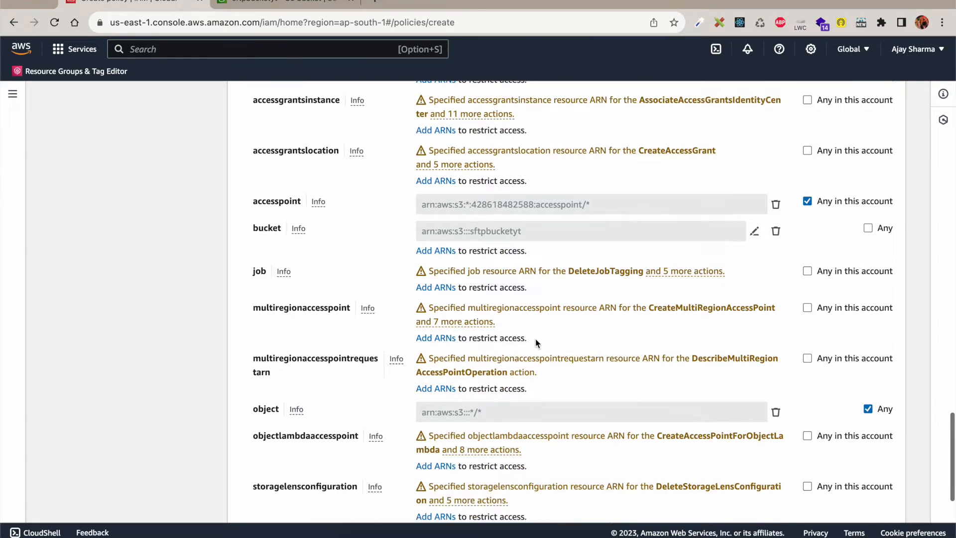
pyautogui.scroll(-6, 536, 340)
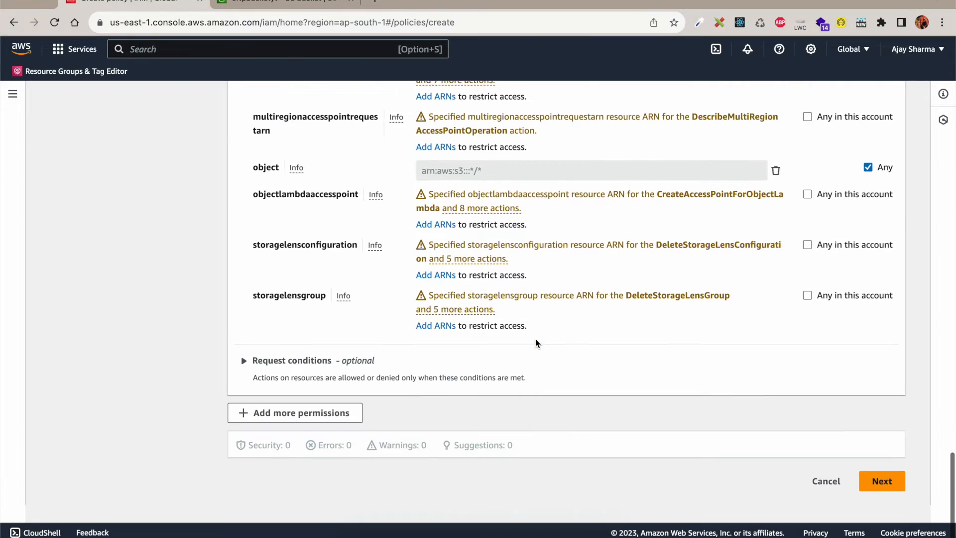
# Step: Name the policy SFTP-Policy, reuse that name as its description, and create it
pyautogui.click(882, 500)
pyautogui.scroll(-4, 493, 356)
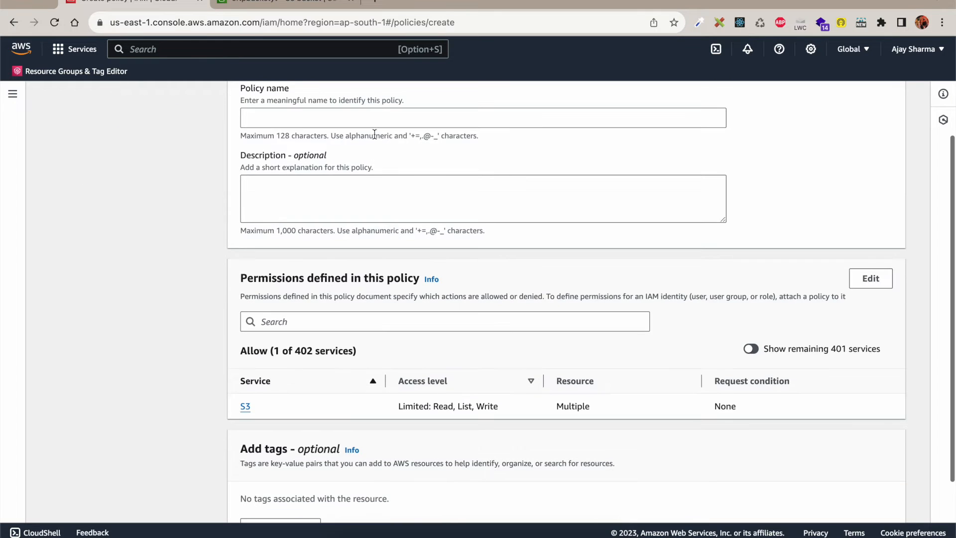
pyautogui.scroll(2, 375, 135)
pyautogui.click(351, 192)
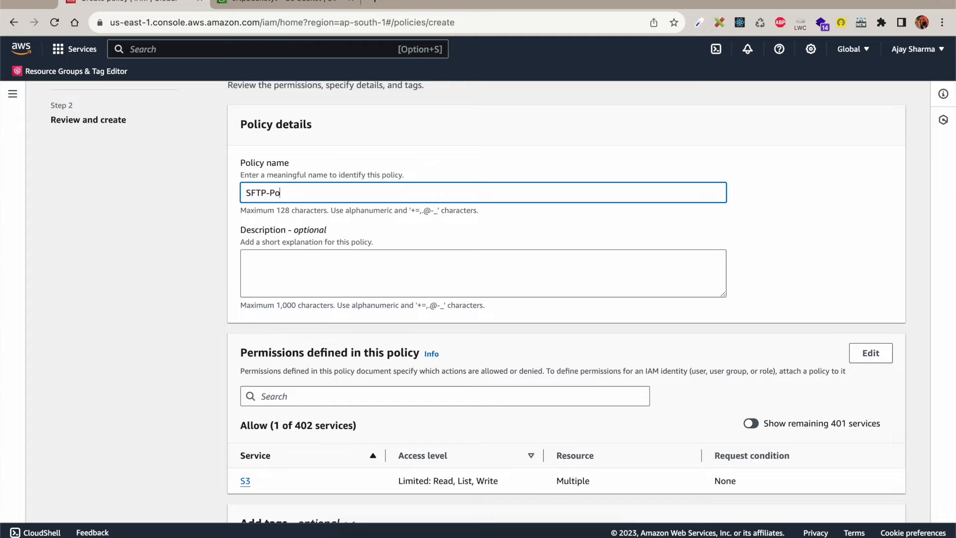
pyautogui.press('super+a')
pyautogui.press('super+c')
pyautogui.click(359, 273)
pyautogui.press('super+v')
pyautogui.scroll(-4, 471, 323)
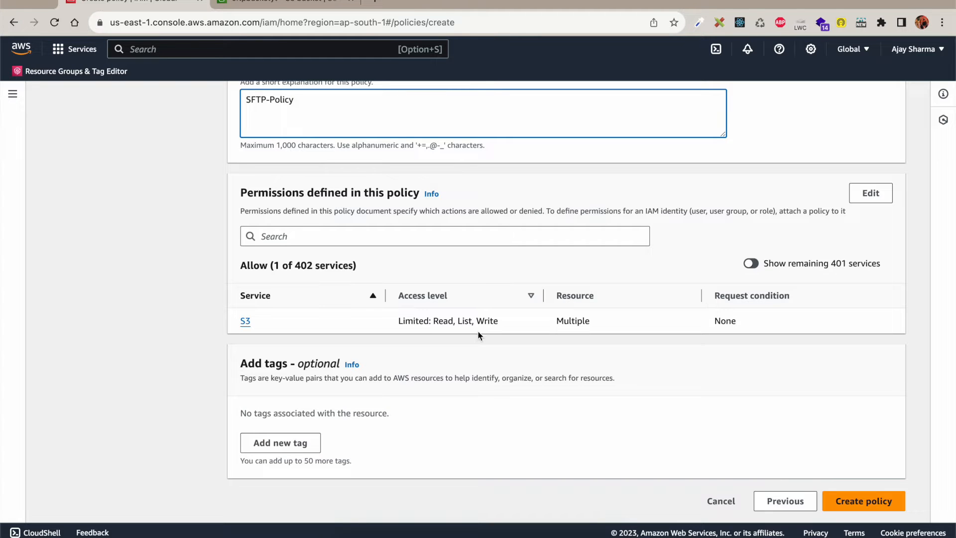
pyautogui.click(851, 498)
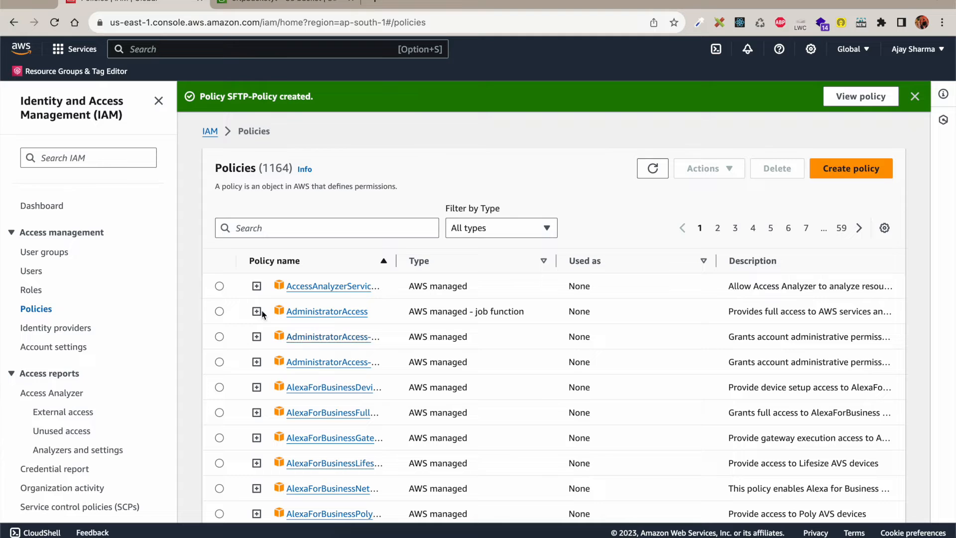
# Step: Start a new IAM role with AWS Transfer as the trusted service
pyautogui.click(30, 290)
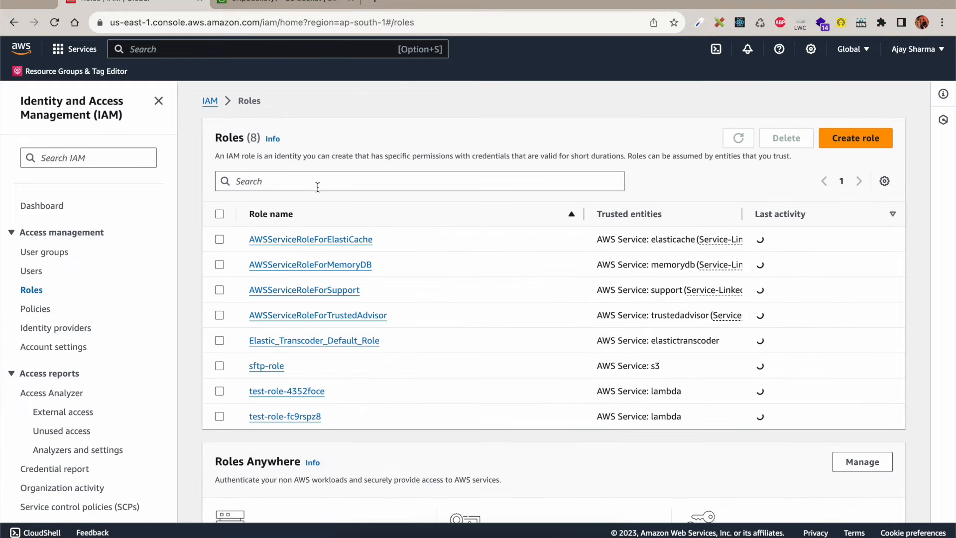
pyautogui.click(846, 137)
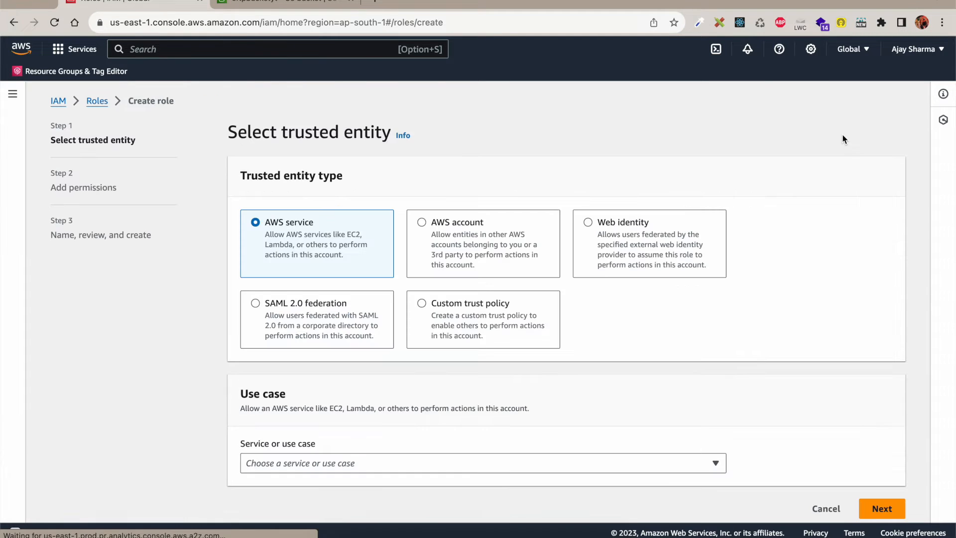
pyautogui.scroll(-1, 463, 394)
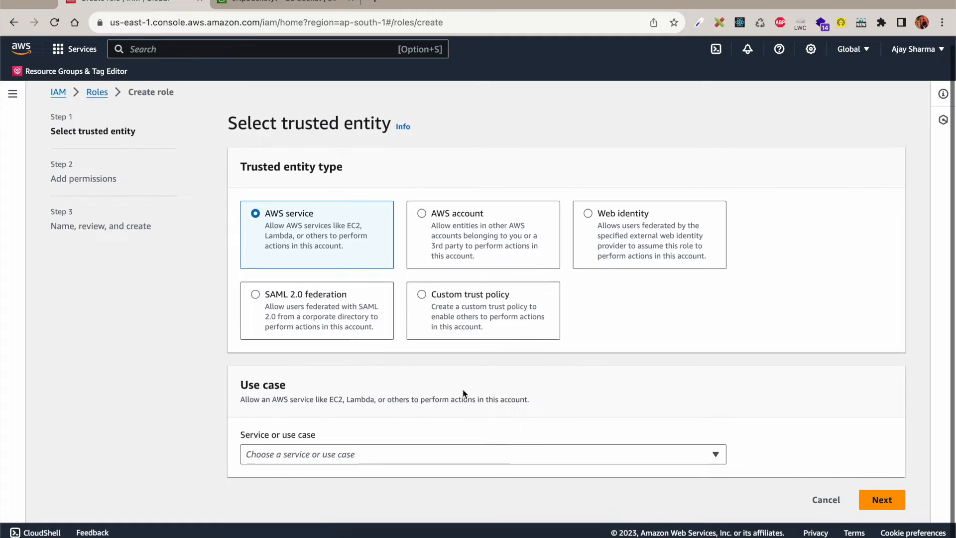
pyautogui.click(426, 456)
pyautogui.write('Trans')
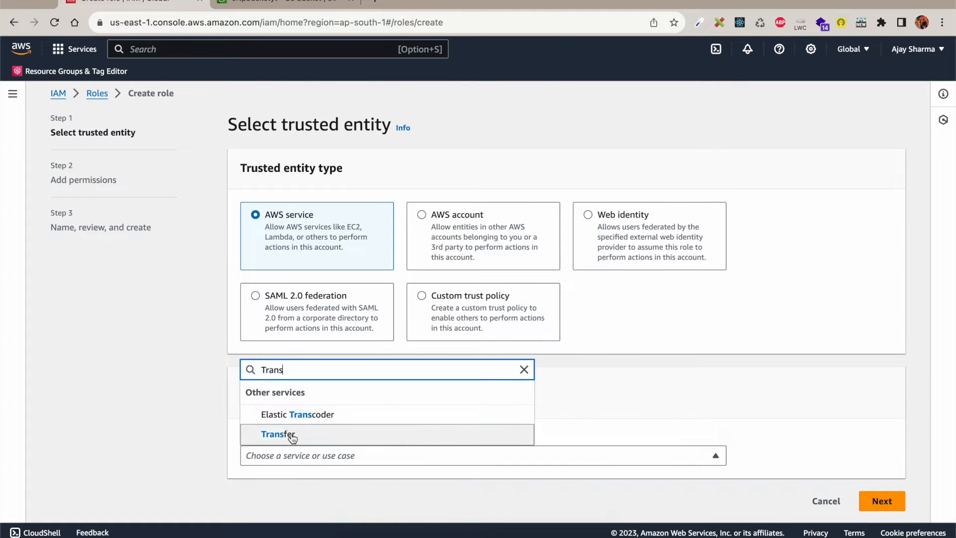
pyautogui.click(316, 433)
pyautogui.scroll(-2, 428, 349)
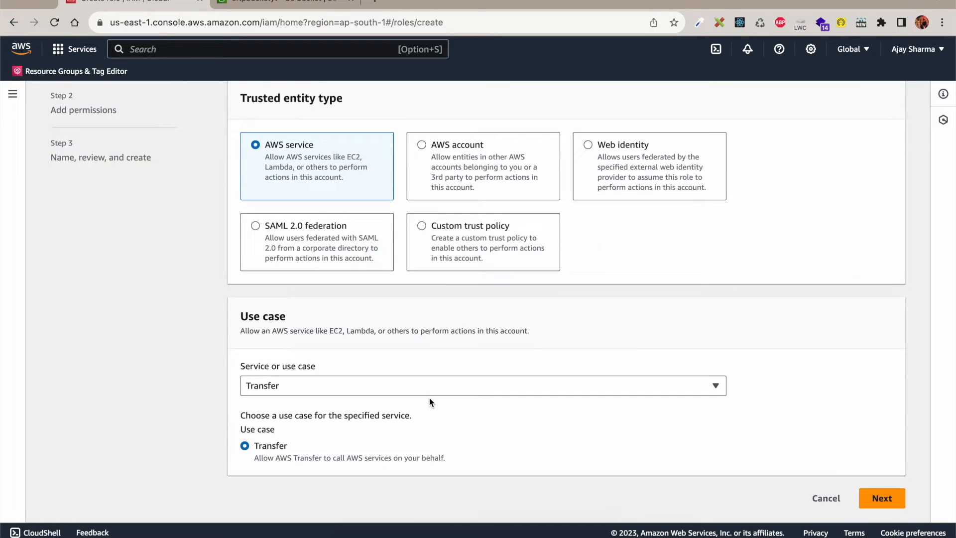
pyautogui.click(882, 498)
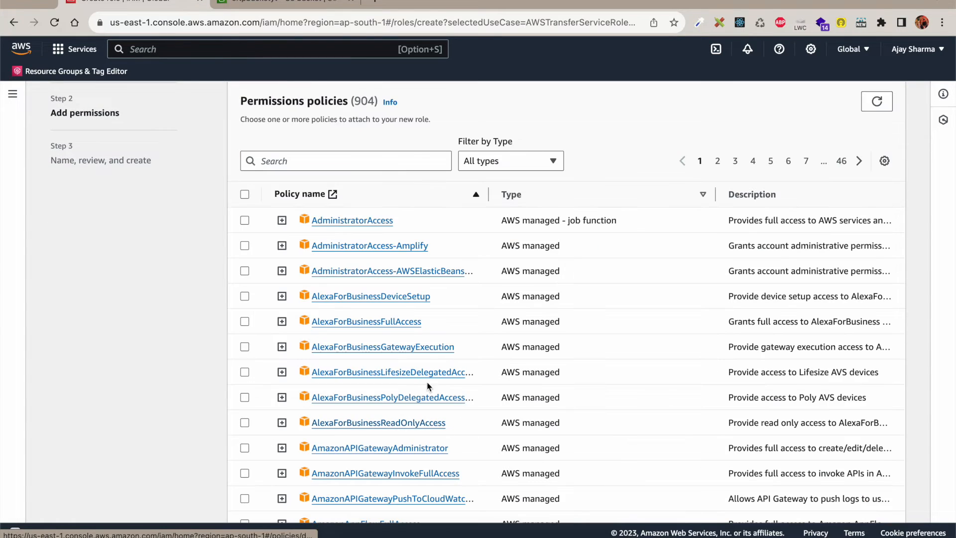
# Step: Search for 'sft' and attach SFTP-Policy to the new role
pyautogui.click(360, 162)
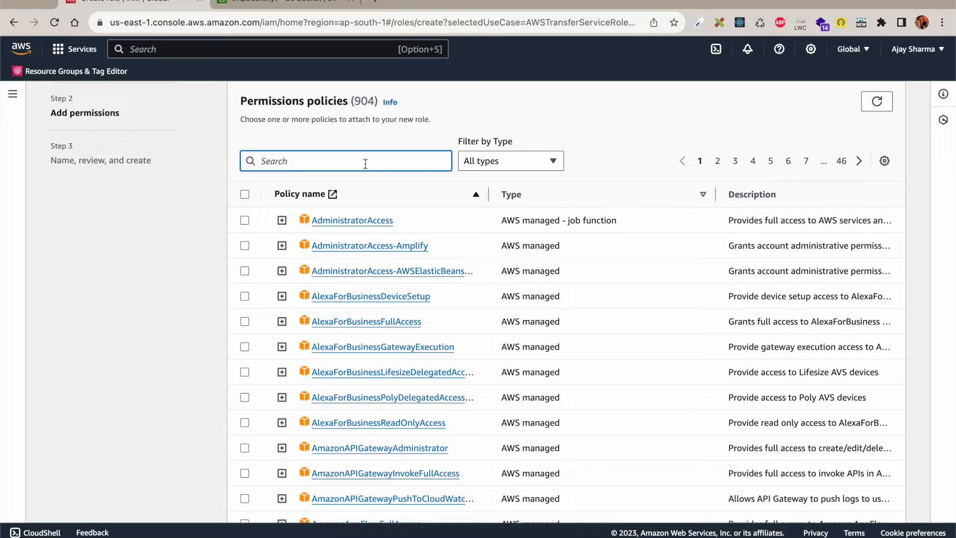
pyautogui.write('sftp')
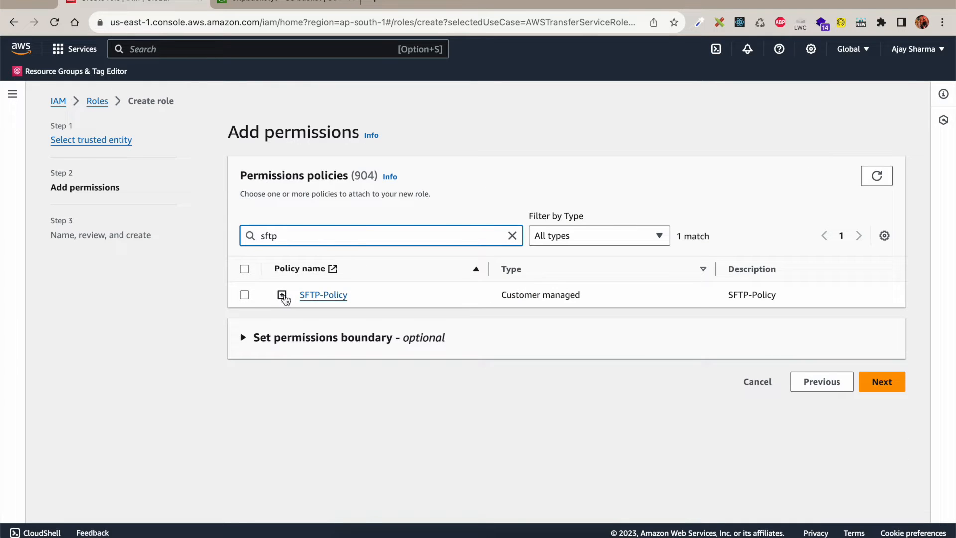
pyautogui.click(245, 294)
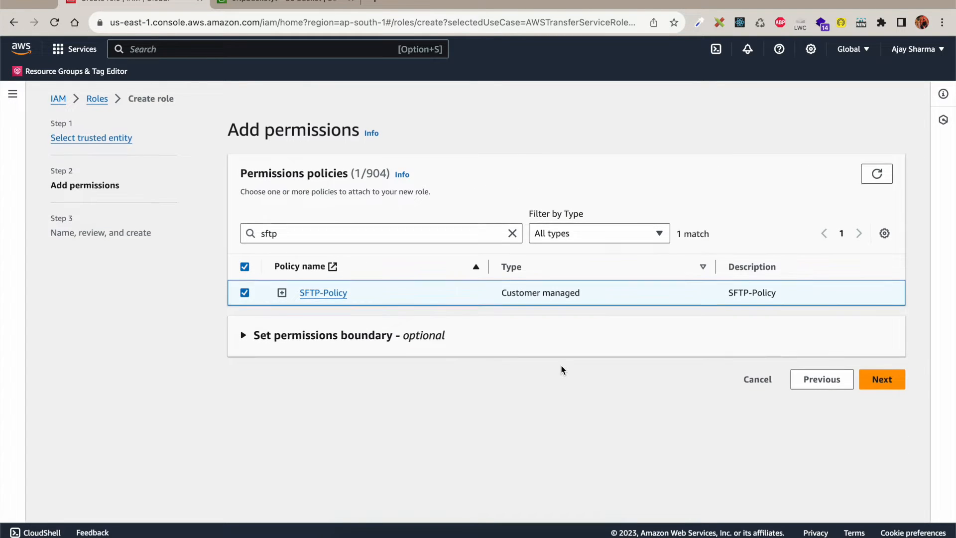
pyautogui.click(880, 383)
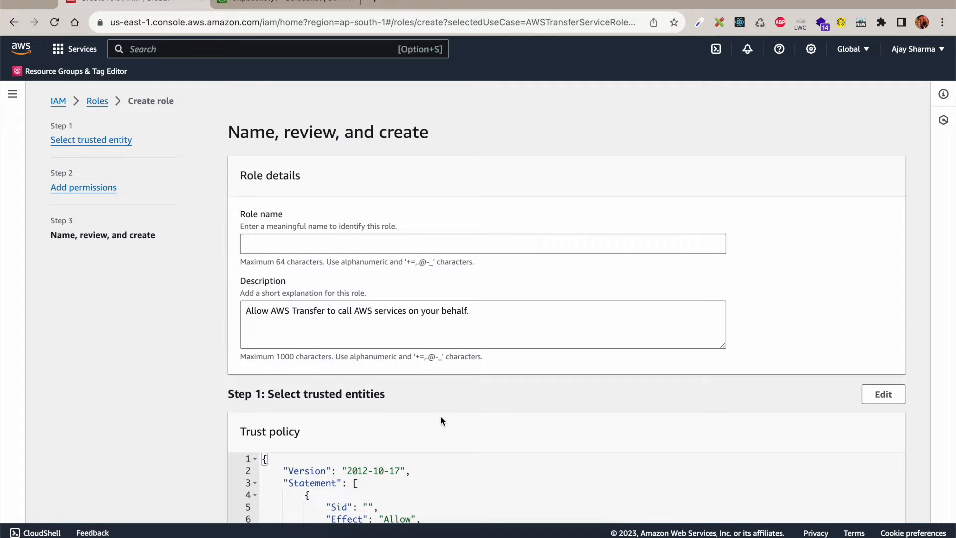
# Step: Enter the role name SFTP-Role and attempt to create the role
pyautogui.scroll(-3, 441, 421)
pyautogui.click(344, 172)
pyautogui.write('S')
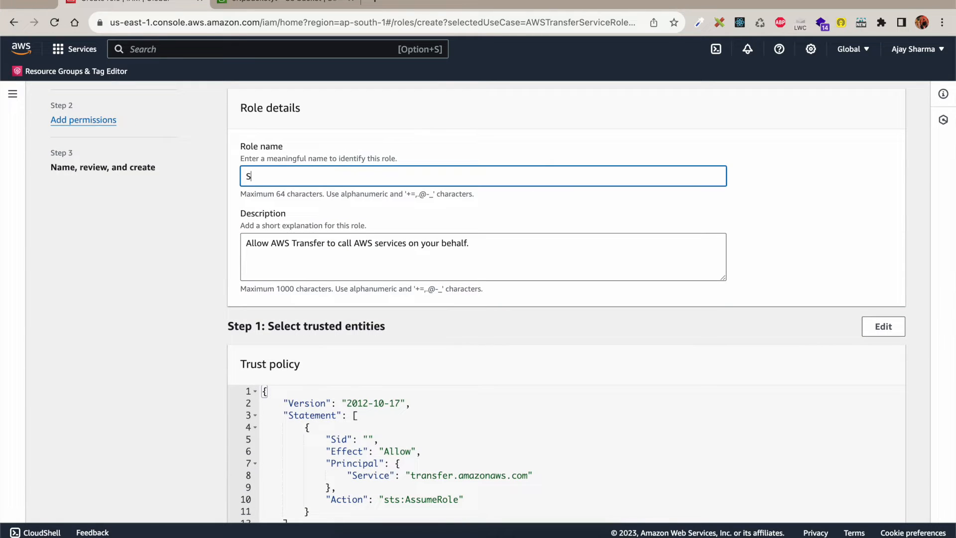
pyautogui.write('ROlew')
pyautogui.press('BackSpace')
pyautogui.press('BackSpace')
pyautogui.press('BackSpace')
pyautogui.scroll(-8, 473, 258)
pyautogui.scroll(2, 379, 219)
pyautogui.moveTo(262, 121); pyautogui.dragTo(300, 264)
pyautogui.click(302, 265)
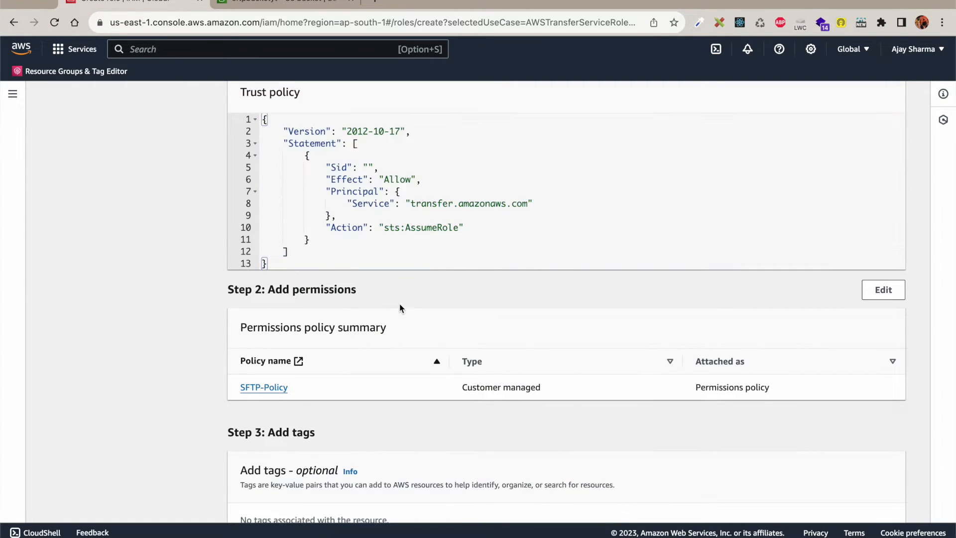
pyautogui.scroll(-4, 400, 307)
pyautogui.click(847, 500)
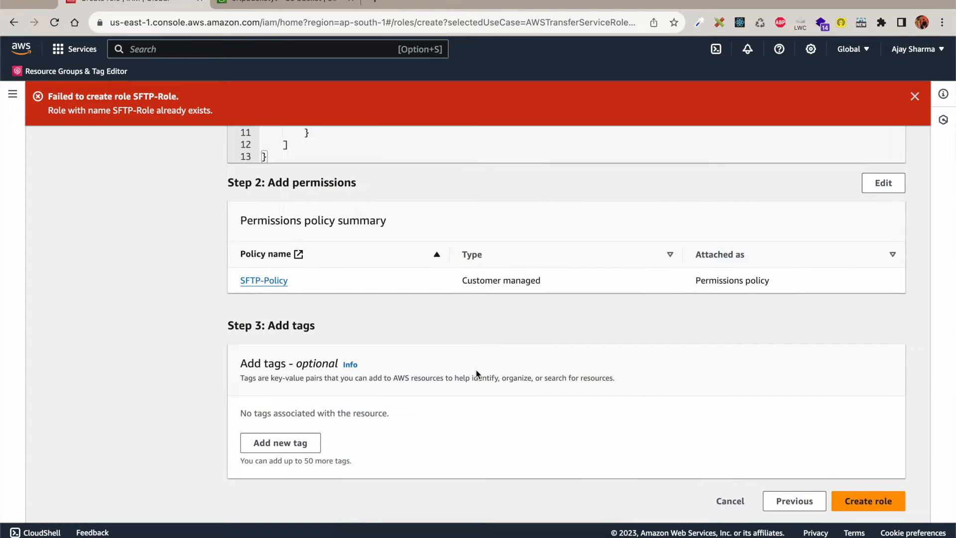
# Step: Change the role name to the unique SFTP-Role-YT and create the role
pyautogui.scroll(1, 392, 289)
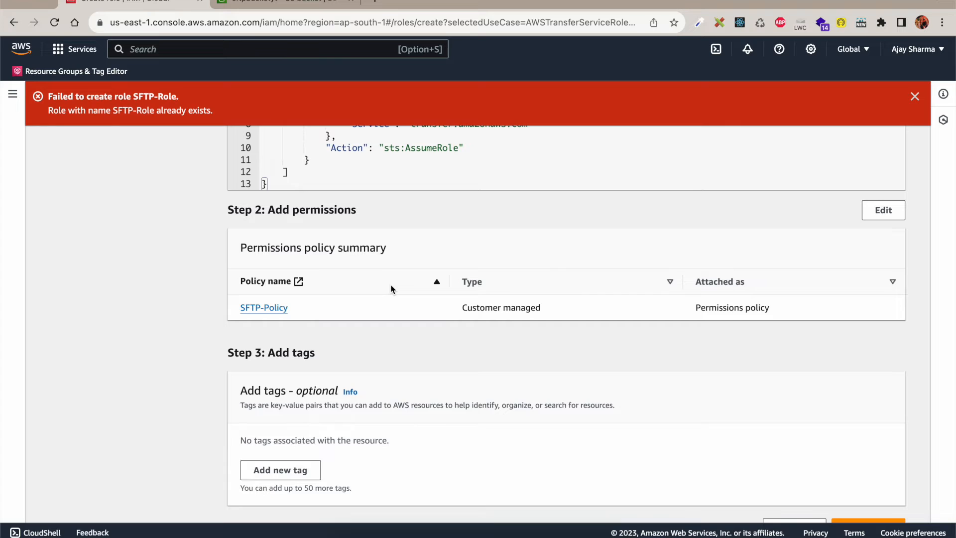
pyautogui.scroll(10, 392, 289)
pyautogui.click(308, 292)
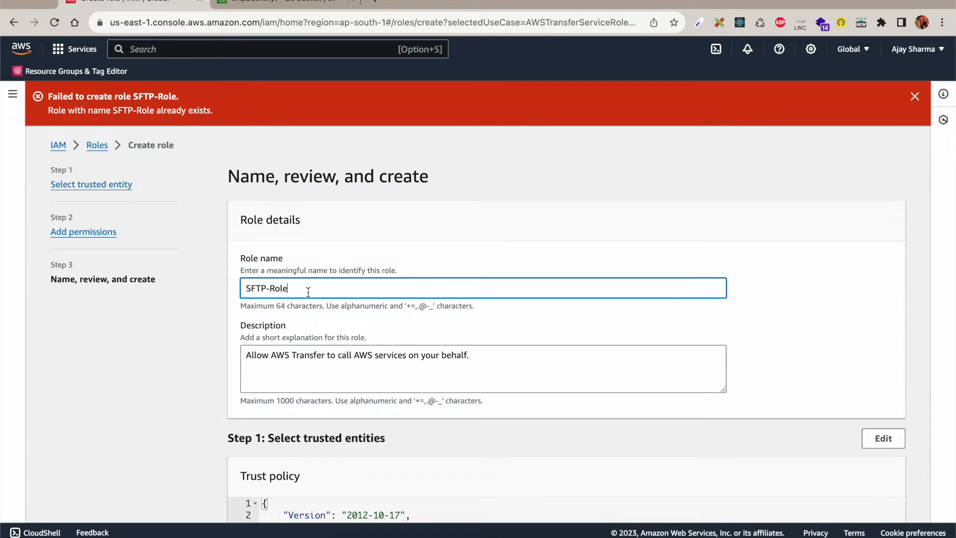
pyautogui.press('BackSpace')
pyautogui.press('BackSpace')
pyautogui.press('BackSpace')
pyautogui.scroll(-10, 687, 455)
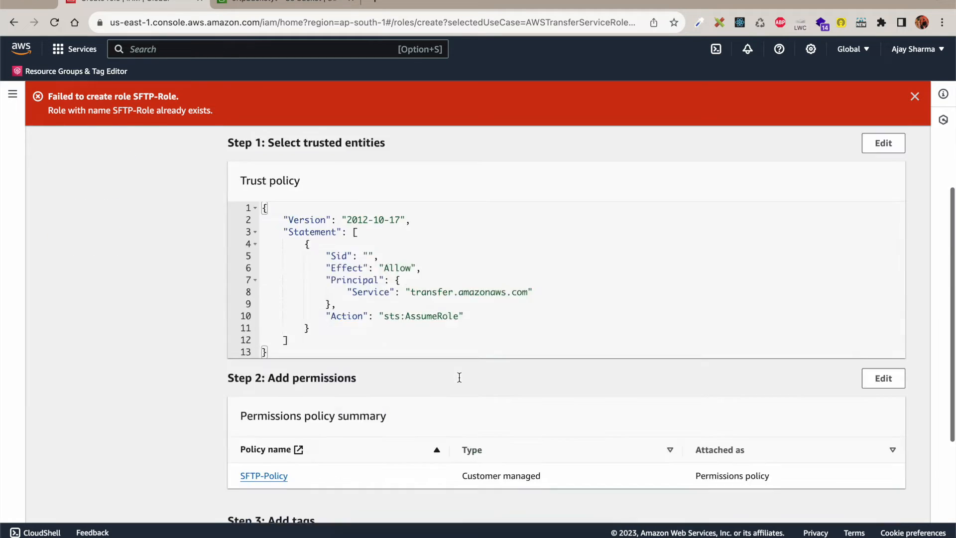
pyautogui.click(868, 501)
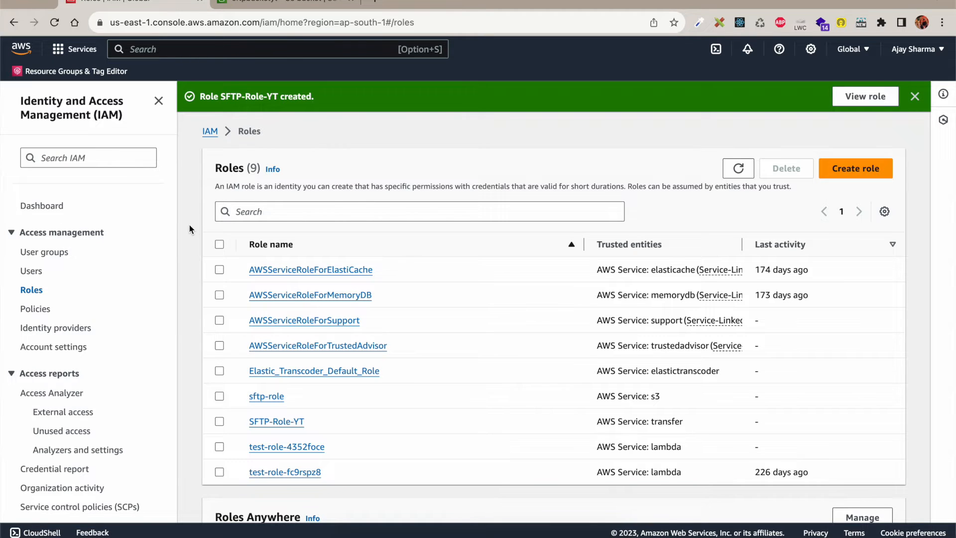
pyautogui.click(182, 50)
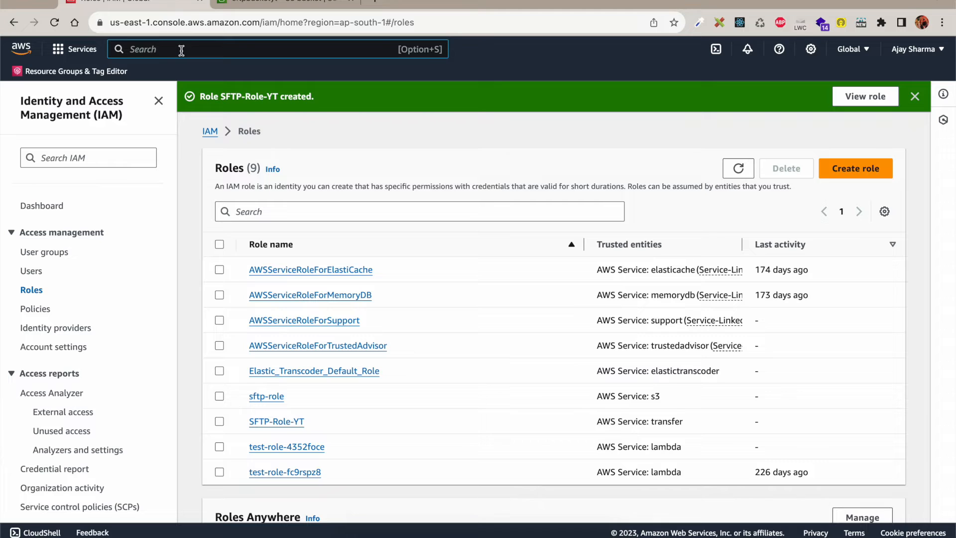
# Step: Open AWS Transfer Family and start the existing SFTP server
pyautogui.write('aws-PCA')
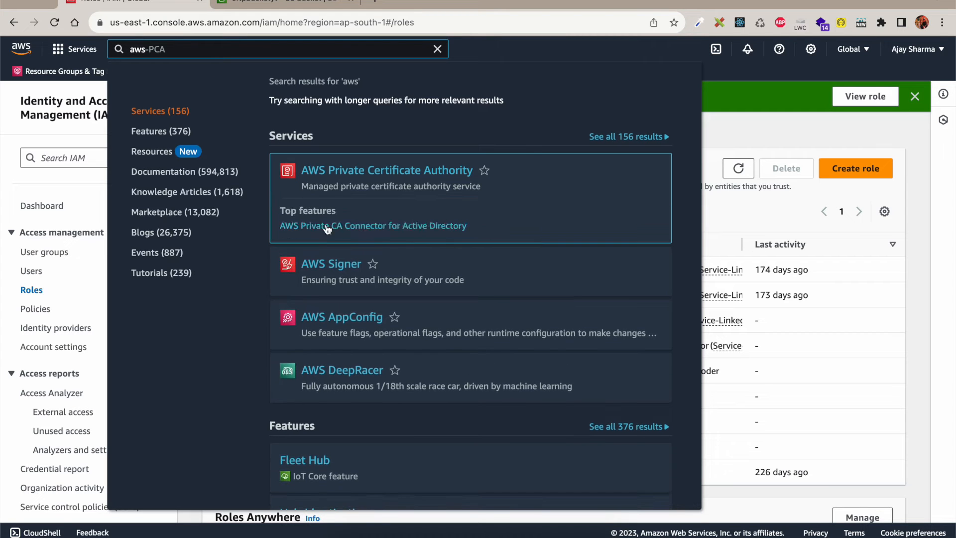
pyautogui.press('BackSpace')
pyautogui.press('BackSpace')
pyautogui.press('BackSpace')
pyautogui.press('BackSpace')
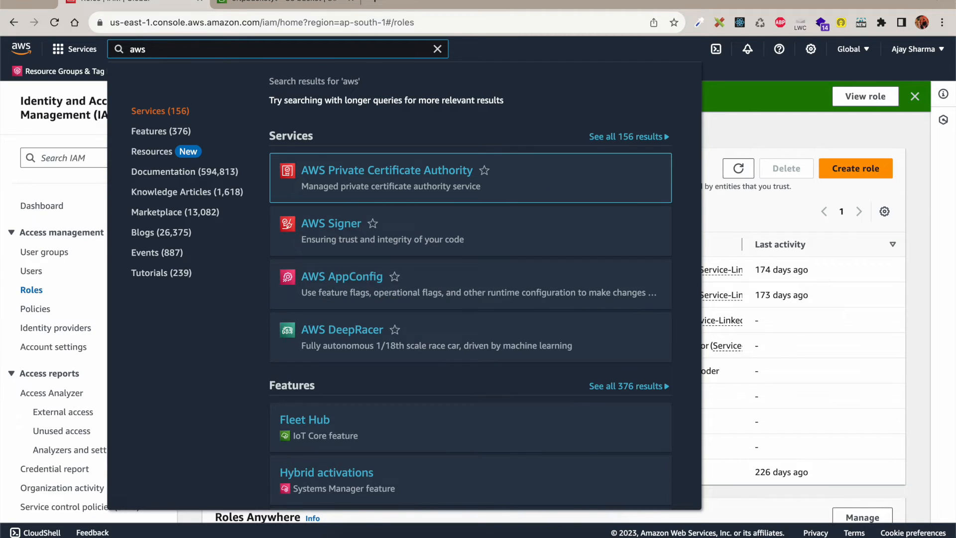
pyautogui.write('trans')
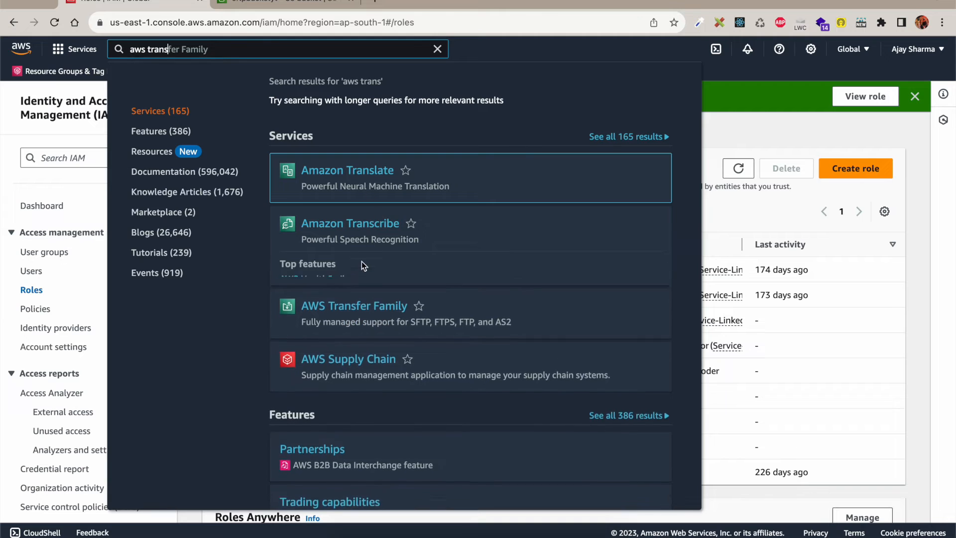
pyautogui.click(507, 318)
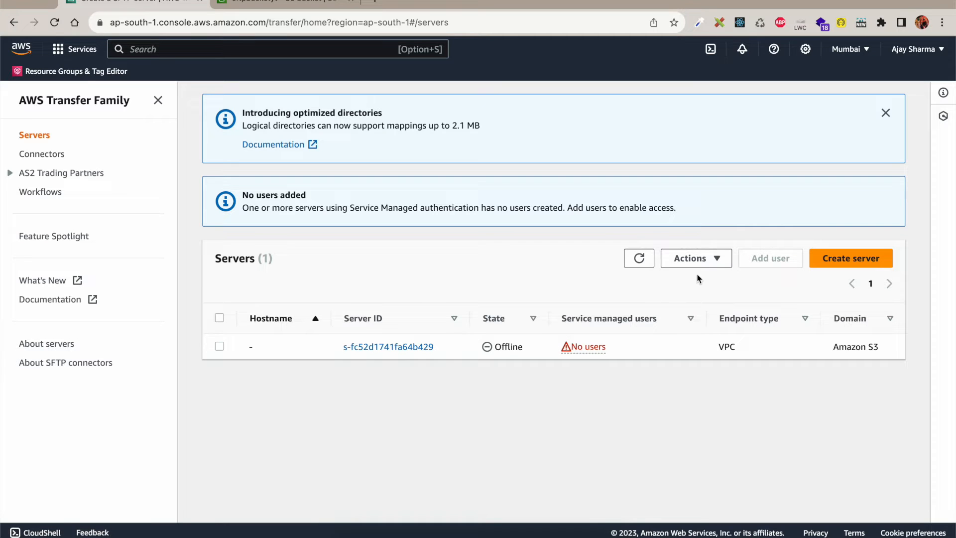
pyautogui.click(393, 347)
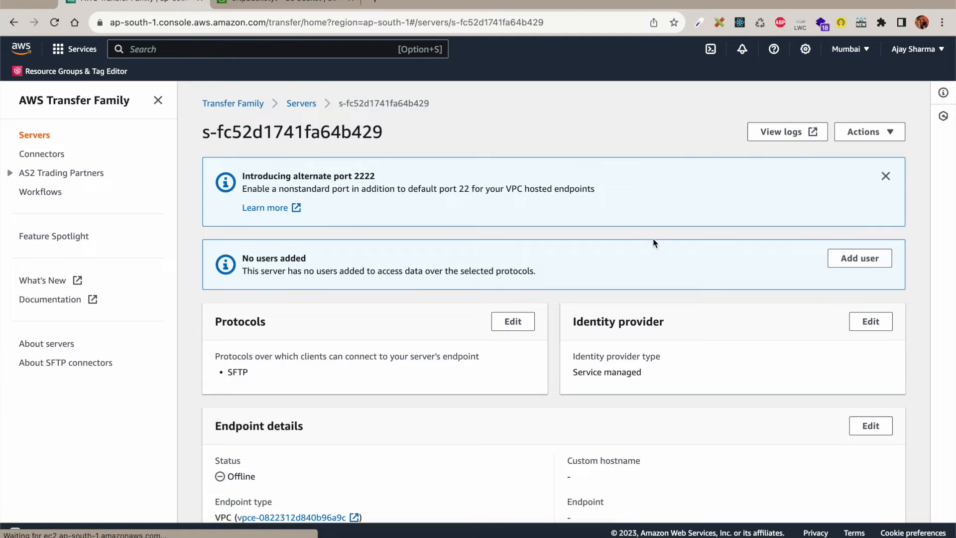
pyautogui.click(866, 132)
pyautogui.click(866, 152)
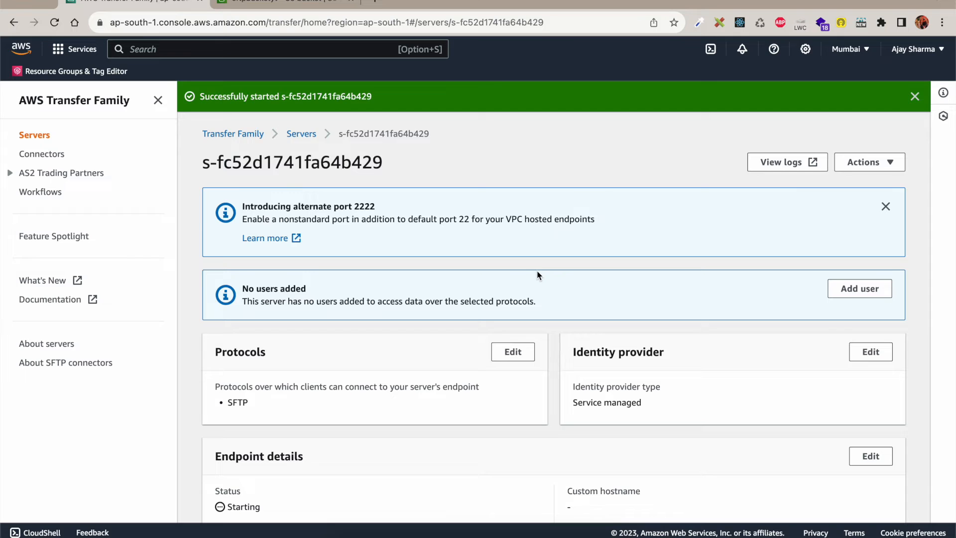
# Step: Refresh the servers list until server s-fc52d1741fa64b429 shows Online
pyautogui.scroll(-2, 538, 274)
pyautogui.scroll(-3, 538, 275)
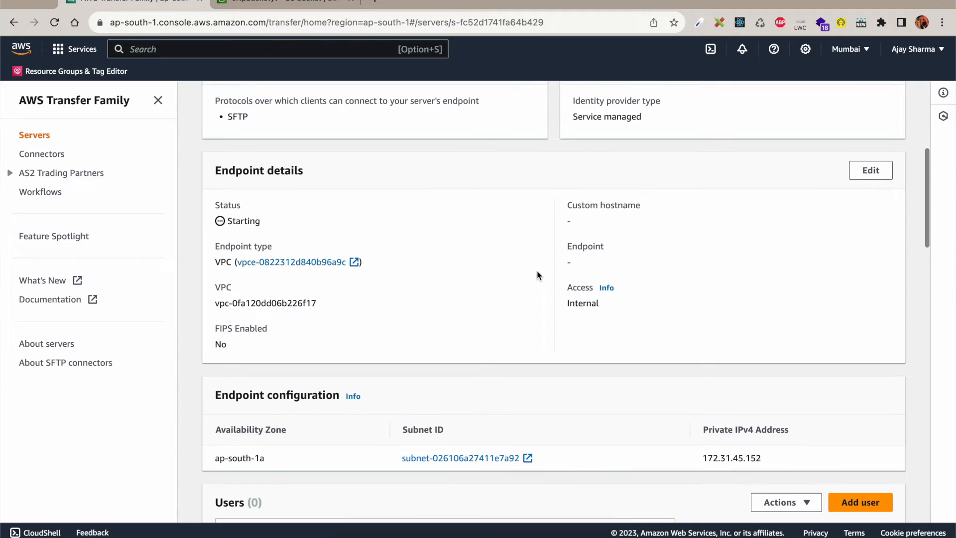
pyautogui.scroll(1, 558, 274)
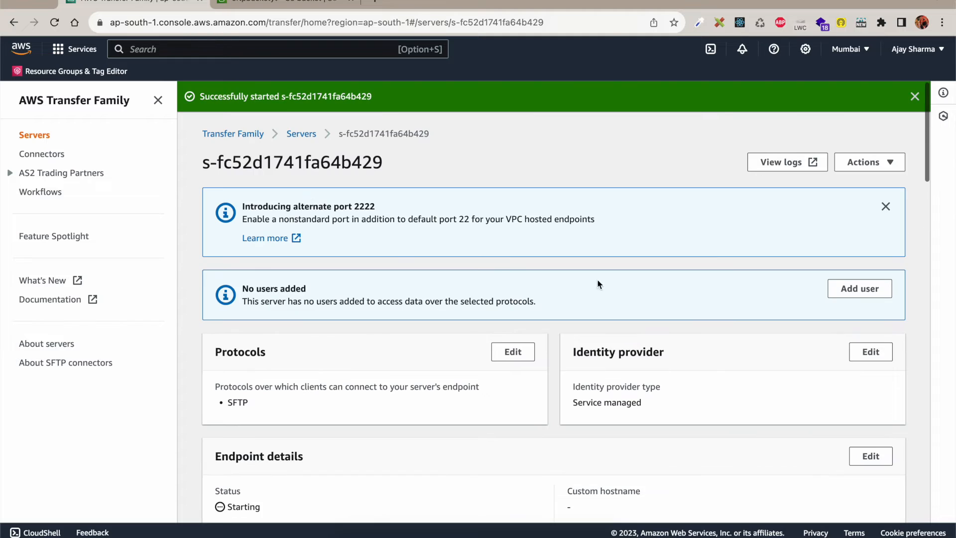
pyautogui.click(308, 133)
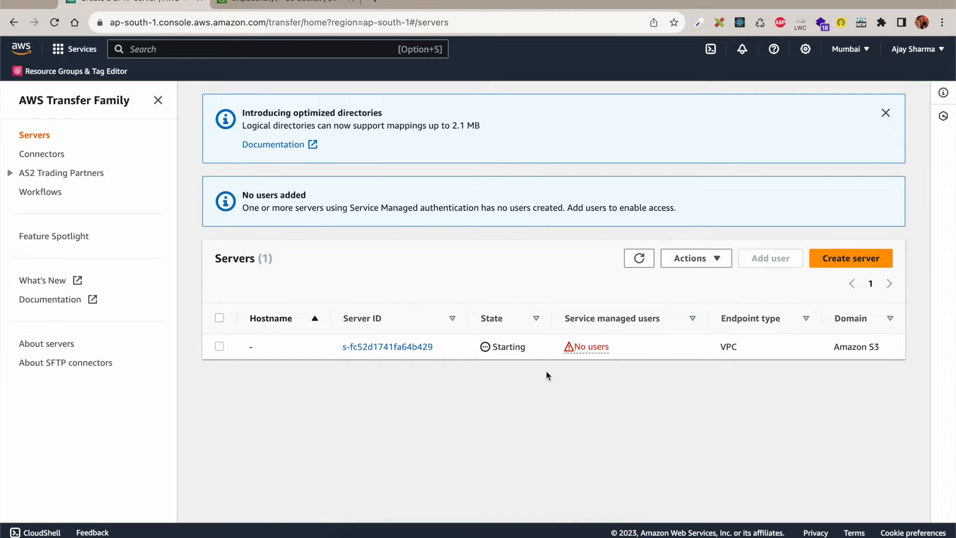
pyautogui.doubleClick(506, 345)
pyautogui.click(632, 263)
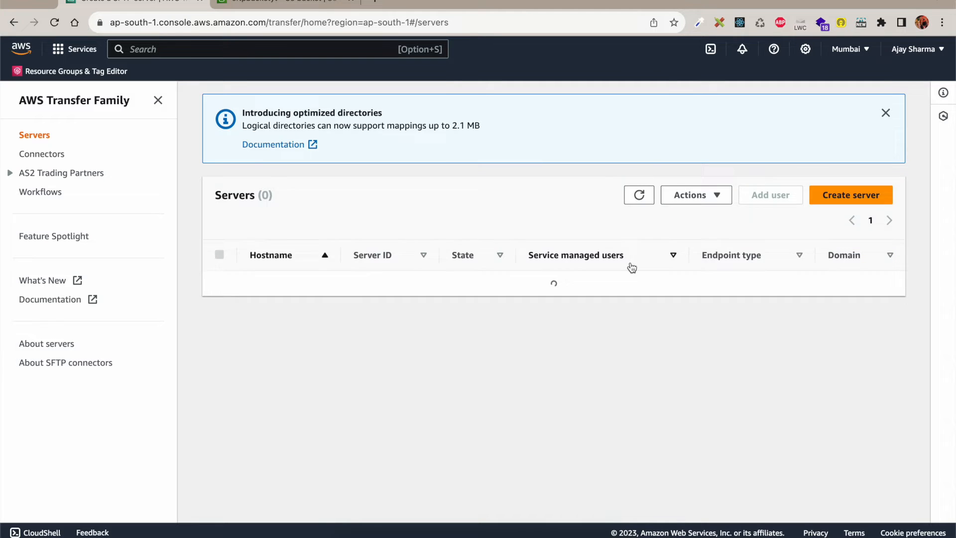
pyautogui.click(403, 349)
pyautogui.scroll(-5, 498, 358)
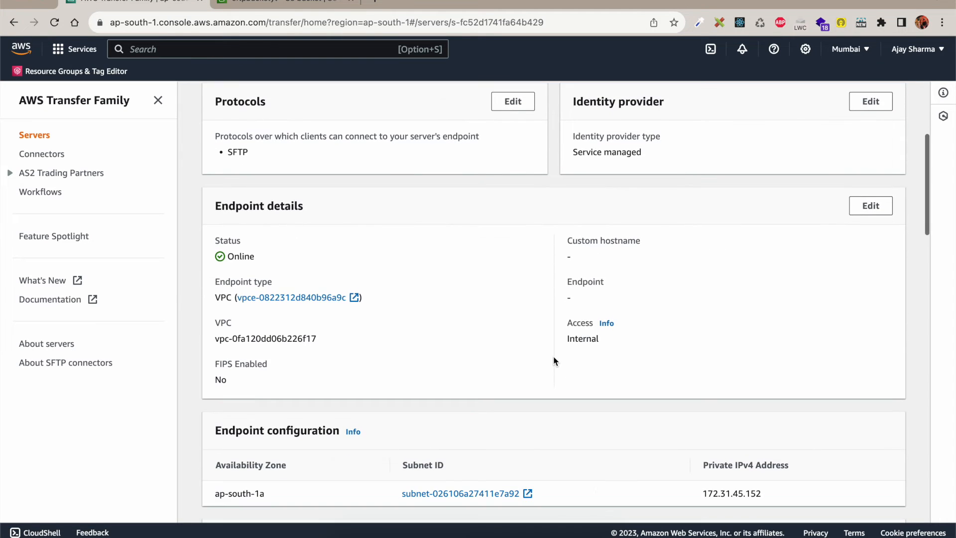
pyautogui.scroll(-1, 555, 361)
pyautogui.doubleClick(593, 306)
pyautogui.click(635, 337)
pyautogui.doubleClick(584, 305)
pyautogui.scroll(5, 675, 334)
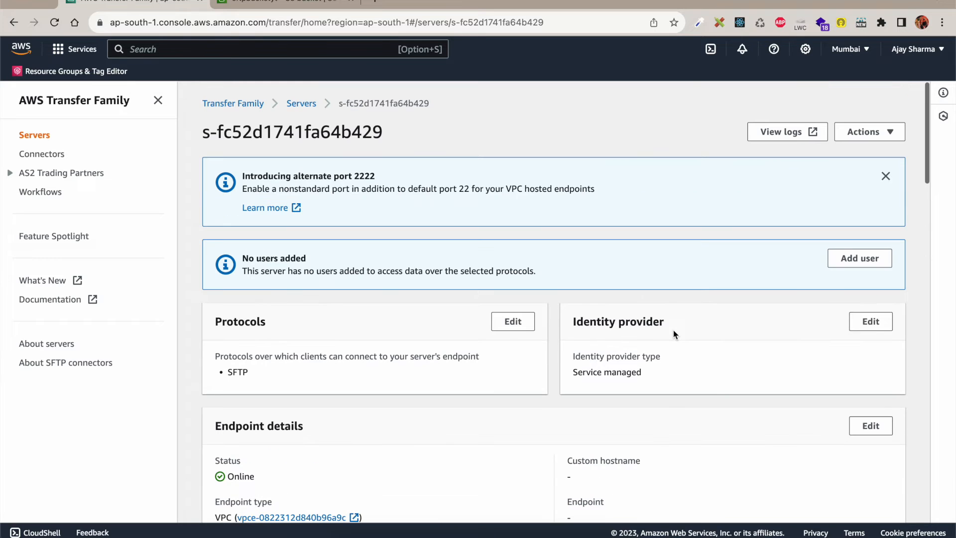
# Step: Stop server s-fc52d1741fa64b429 and refresh until its details show Offline
pyautogui.click(870, 131)
pyautogui.click(870, 173)
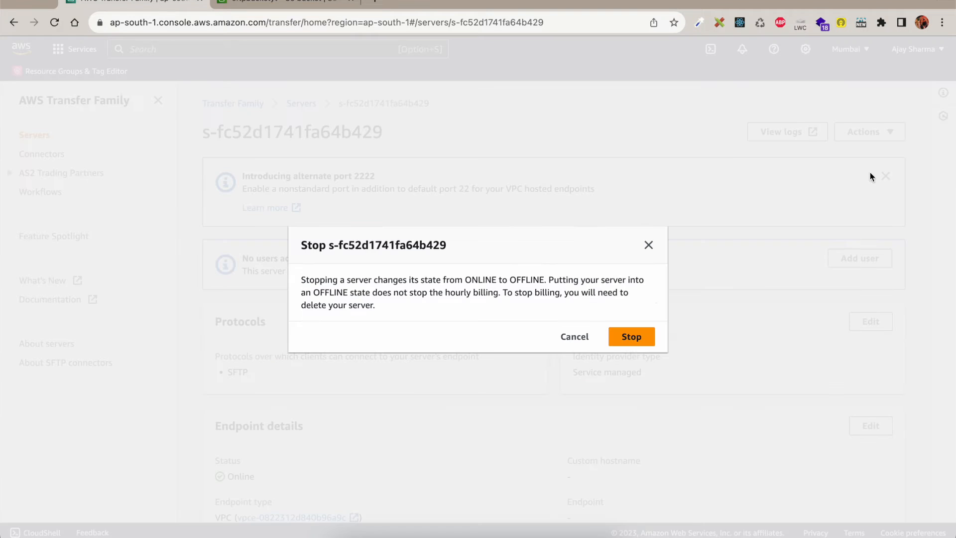
pyautogui.click(634, 336)
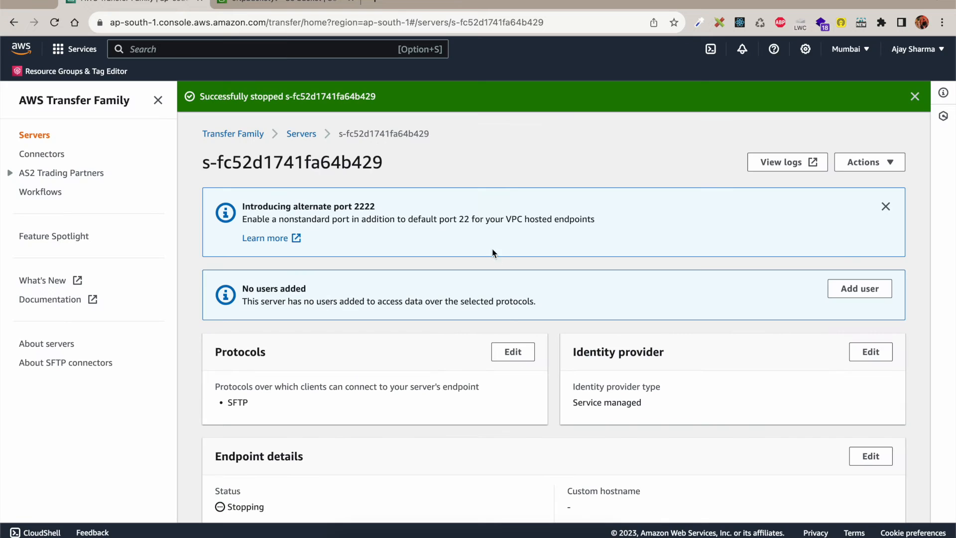
pyautogui.click(309, 141)
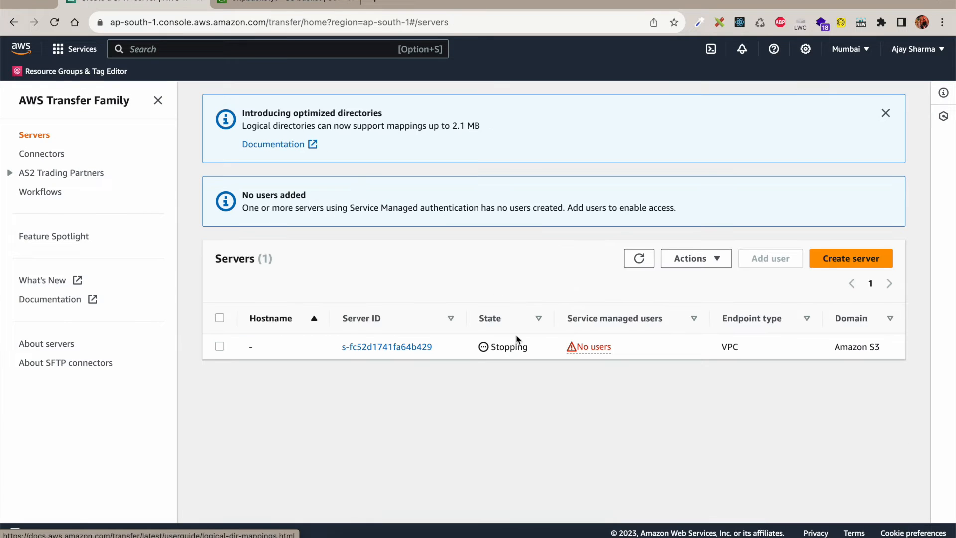
pyautogui.click(640, 259)
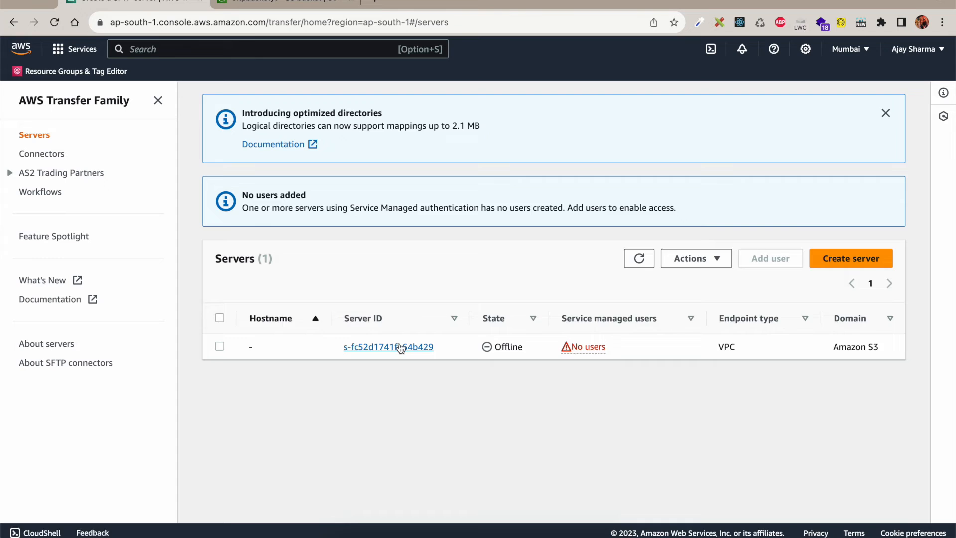
pyautogui.click(401, 347)
pyautogui.scroll(-5, 567, 370)
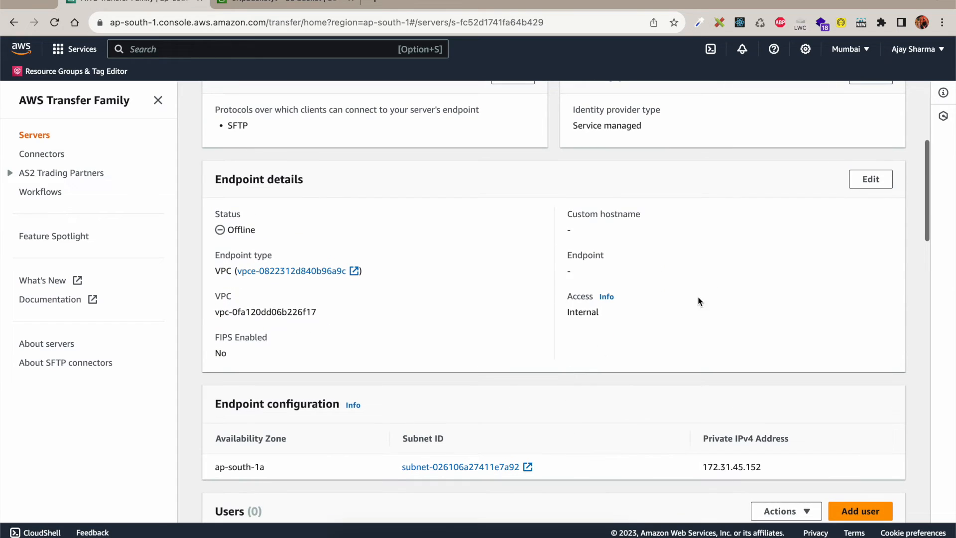
# Step: Make the endpoint Internet Facing in ap-south-1a with Elastic IP 13.234.241.111 and save
pyautogui.click(872, 180)
pyautogui.scroll(-1, 315, 322)
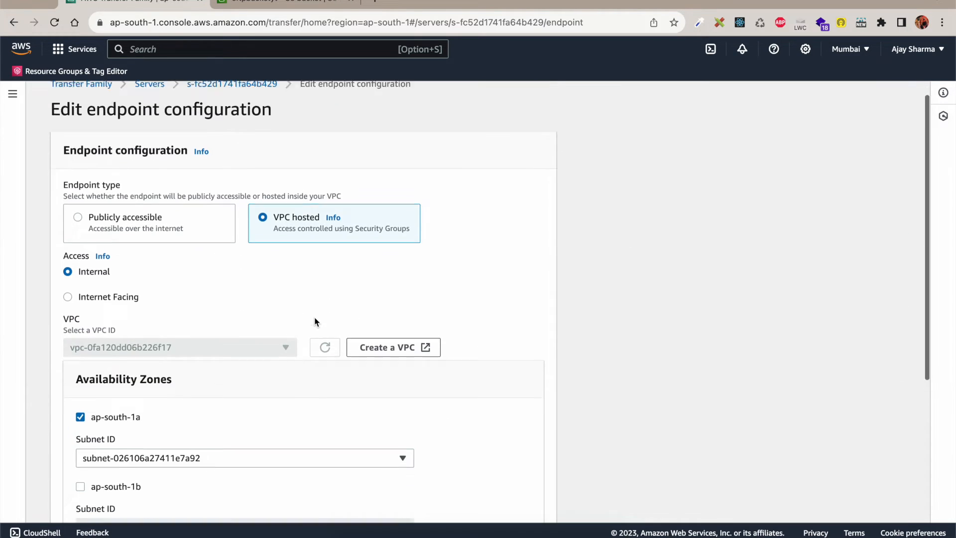
pyautogui.scroll(-1, 315, 322)
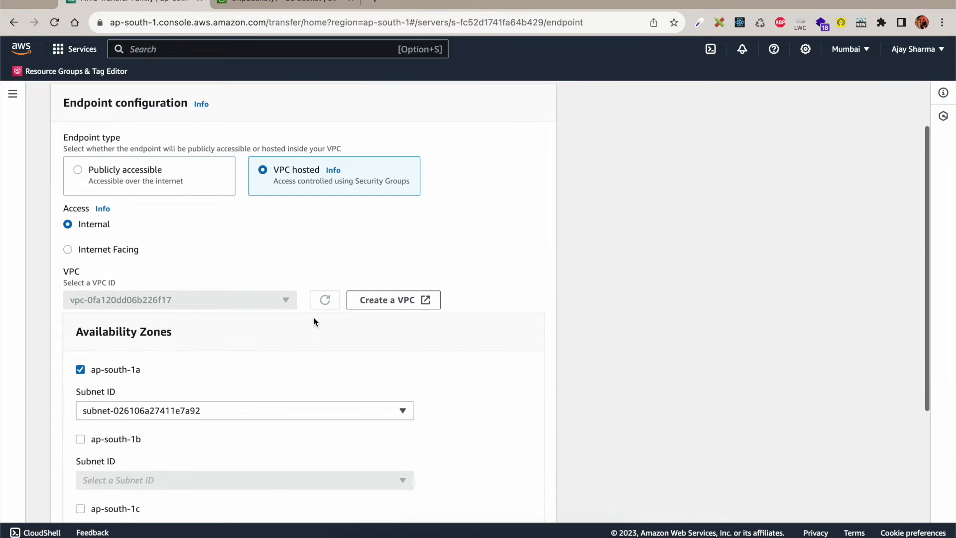
pyautogui.click(110, 251)
pyautogui.scroll(-4, 235, 306)
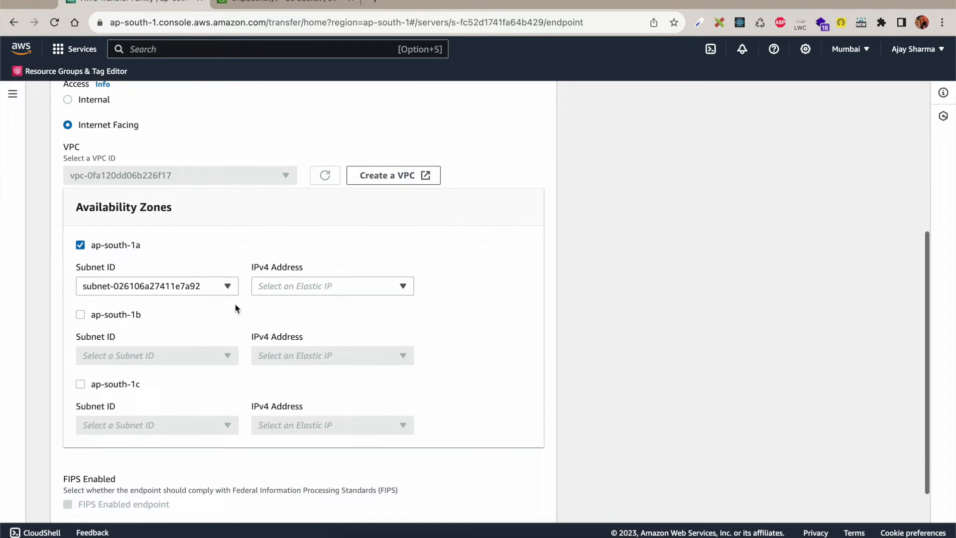
pyautogui.click(315, 286)
pyautogui.click(297, 331)
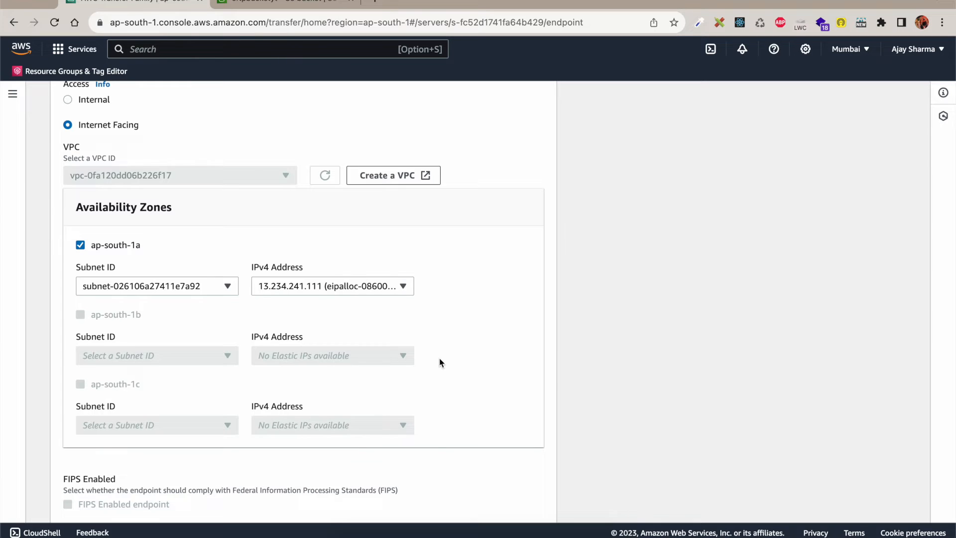
pyautogui.scroll(1, 439, 357)
pyautogui.scroll(4, 439, 358)
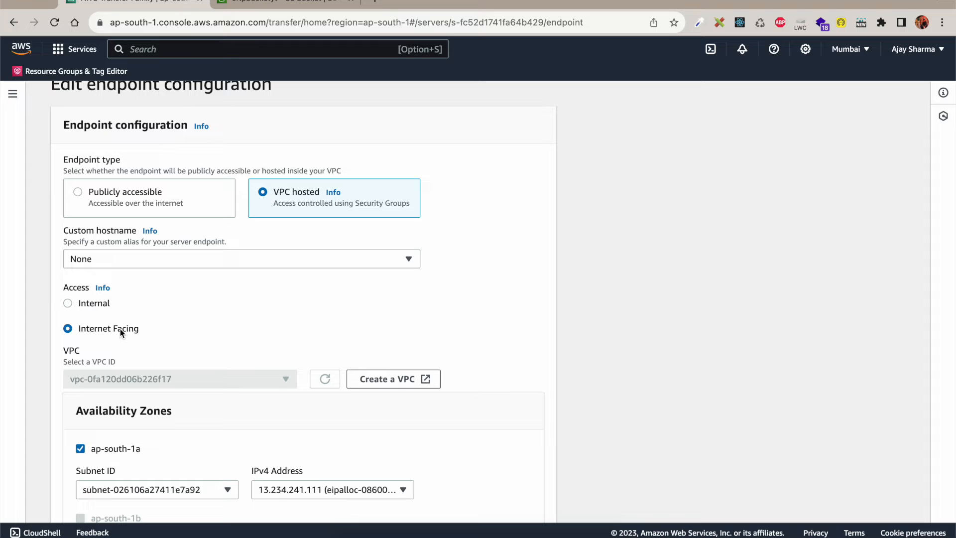
pyautogui.scroll(1, 239, 335)
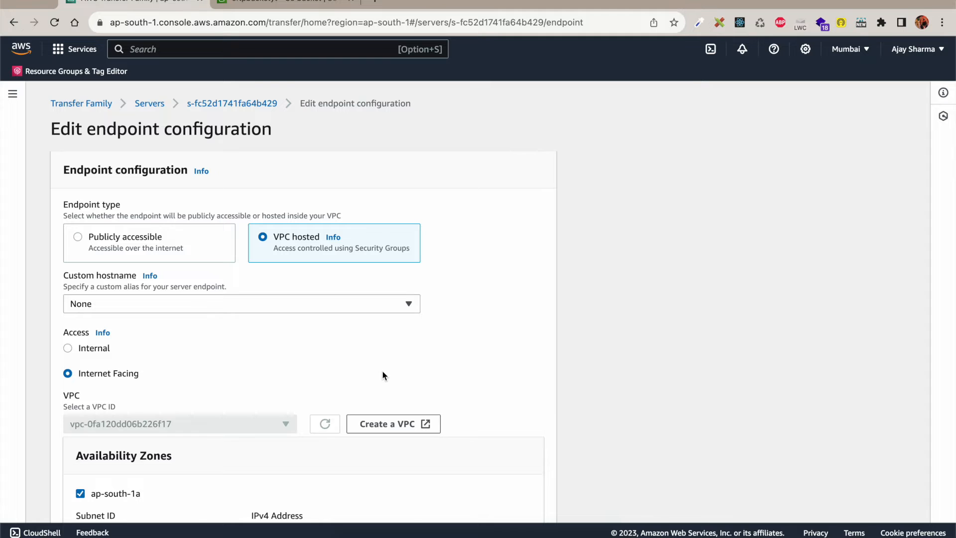
pyautogui.scroll(-6, 383, 375)
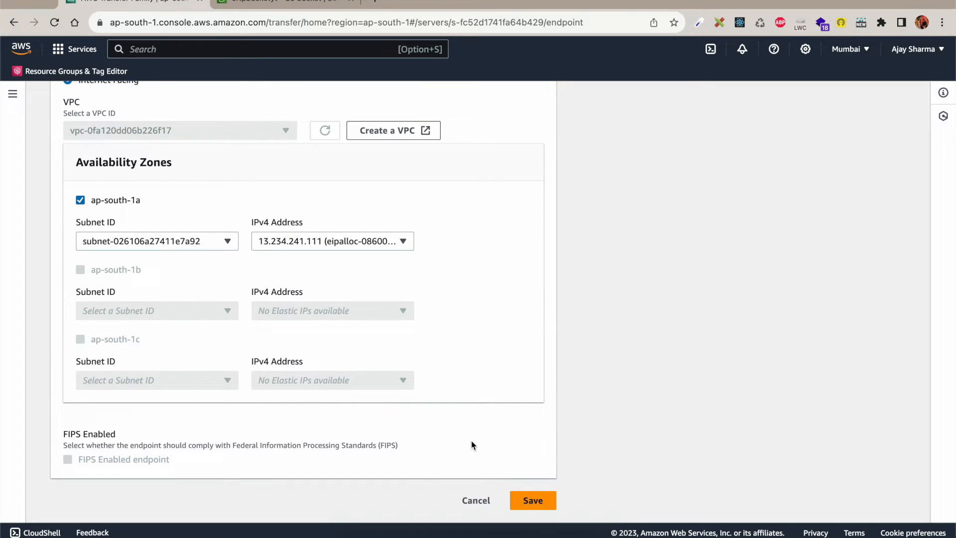
pyautogui.scroll(2, 228, 220)
pyautogui.scroll(-2, 228, 219)
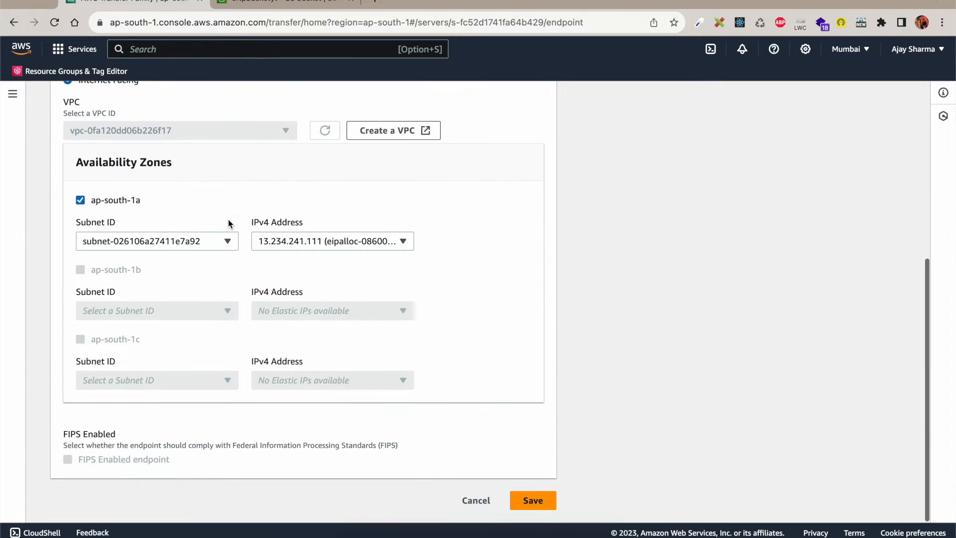
pyautogui.click(536, 501)
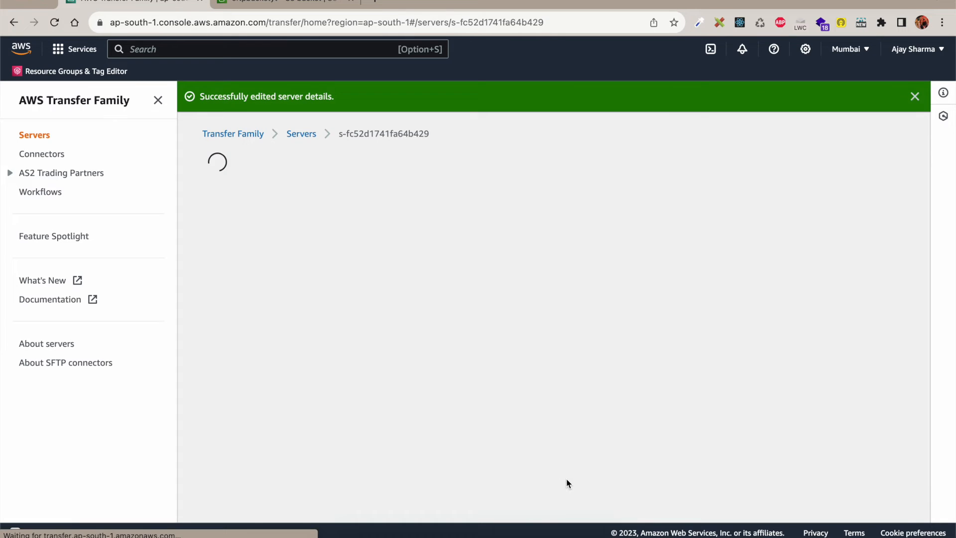
# Step: Check the server's endpoint hostname and its Offline status
pyautogui.scroll(-6, 545, 408)
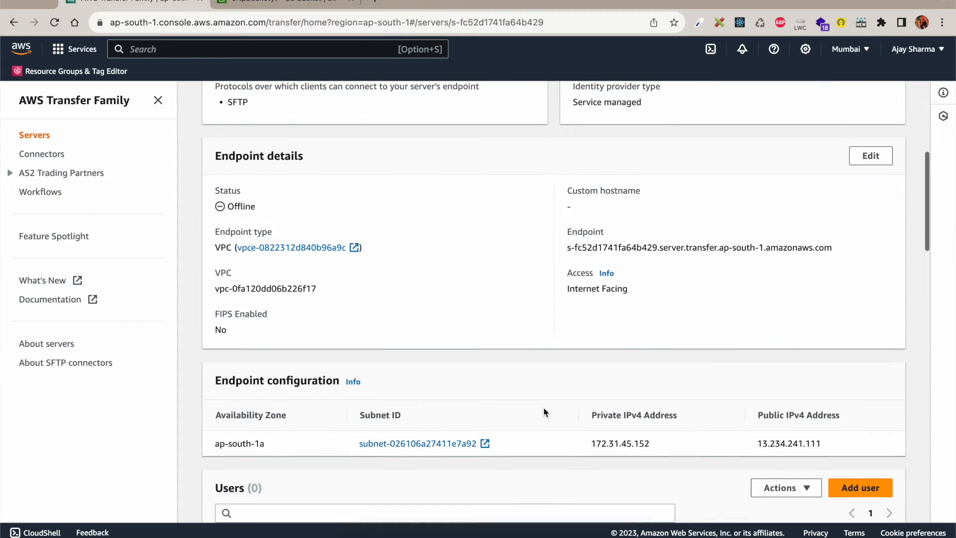
pyautogui.scroll(-1, 544, 412)
pyautogui.tripleClick(602, 228)
pyautogui.tripleClick(628, 228)
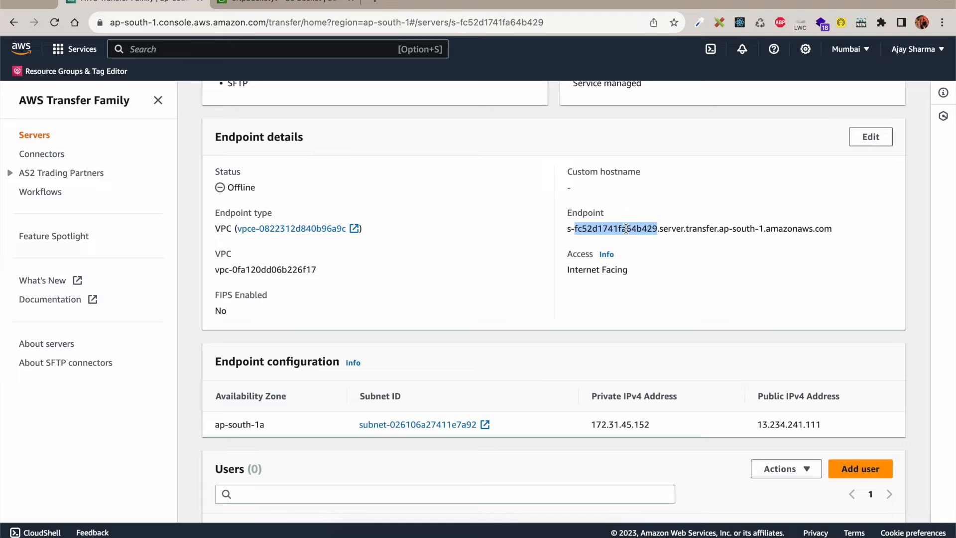
pyautogui.doubleClick(242, 187)
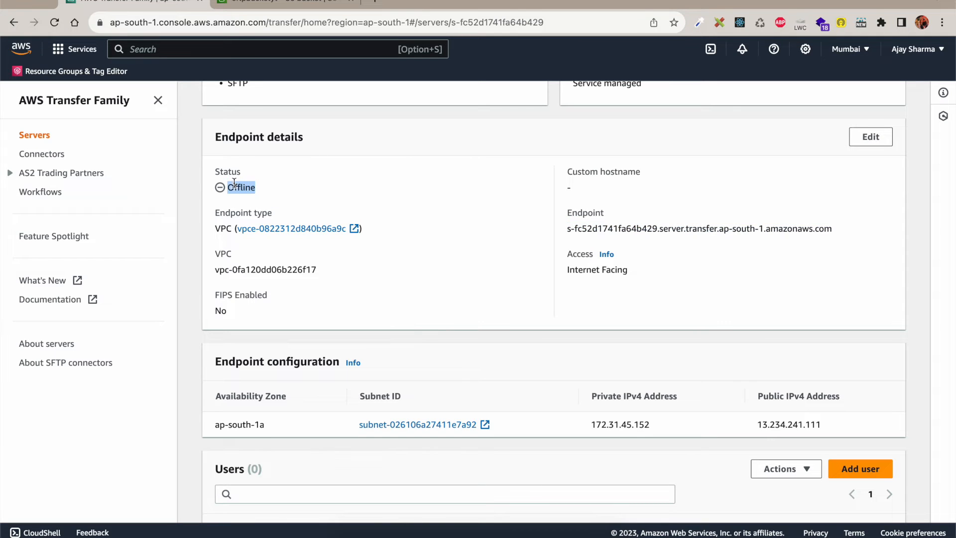
pyautogui.scroll(7, 508, 207)
# Step: Start the server again and open its Add user form
pyautogui.click(864, 162)
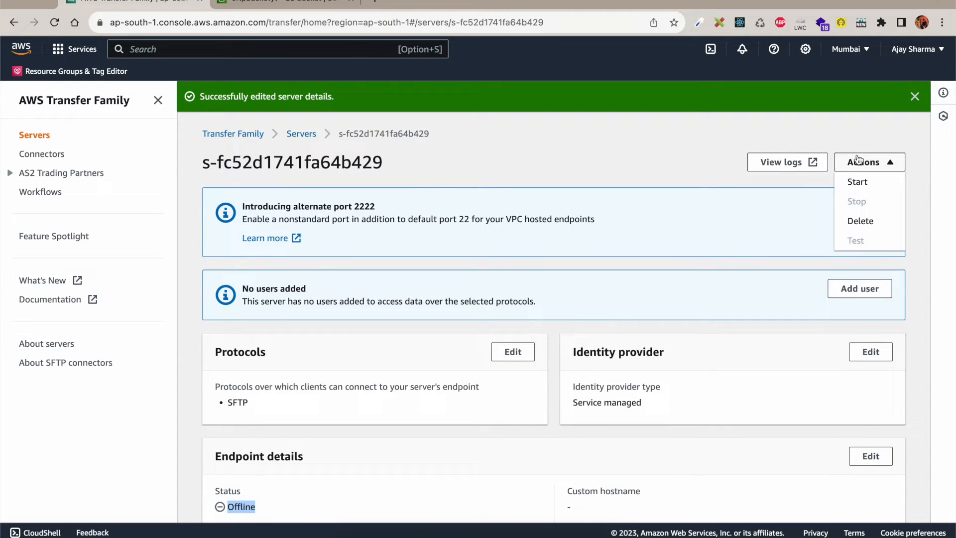
pyautogui.click(858, 183)
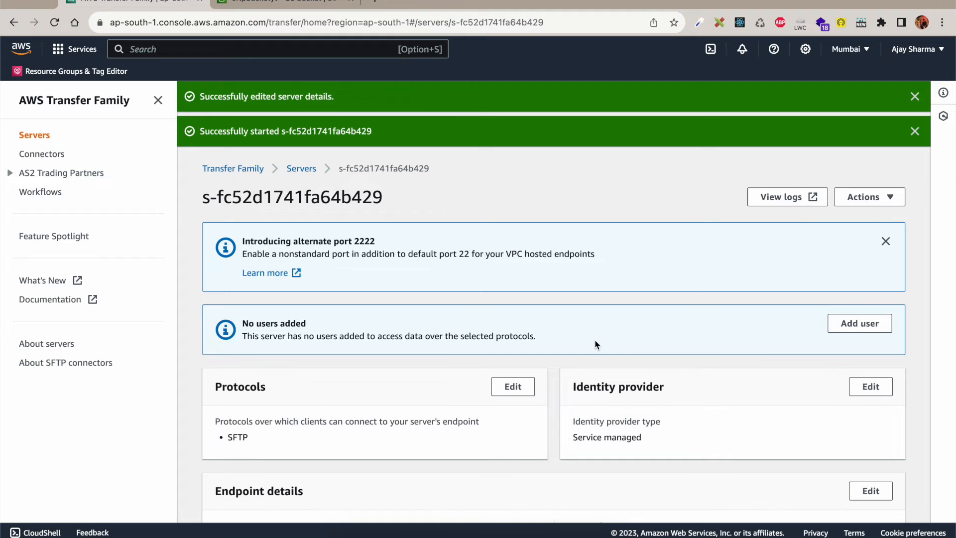
pyautogui.scroll(-10, 595, 343)
pyautogui.scroll(-2, 596, 345)
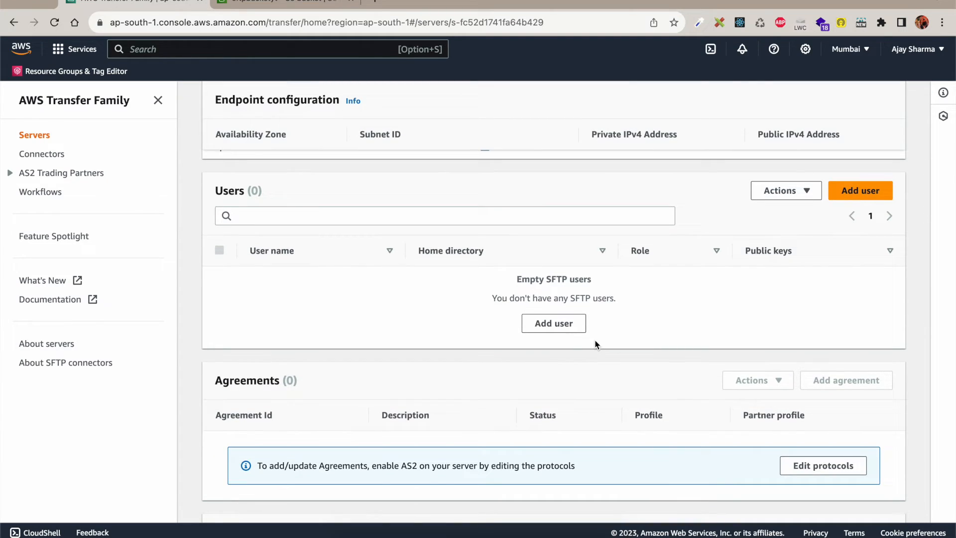
pyautogui.click(557, 328)
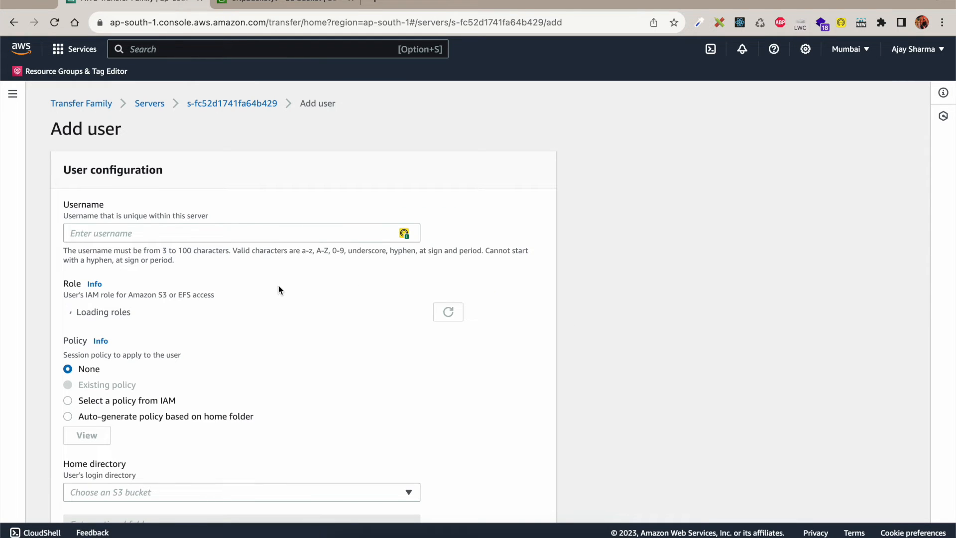
# Step: Enter the new user's username and assign the SFTP-Role-YT IAM role
pyautogui.click(244, 231)
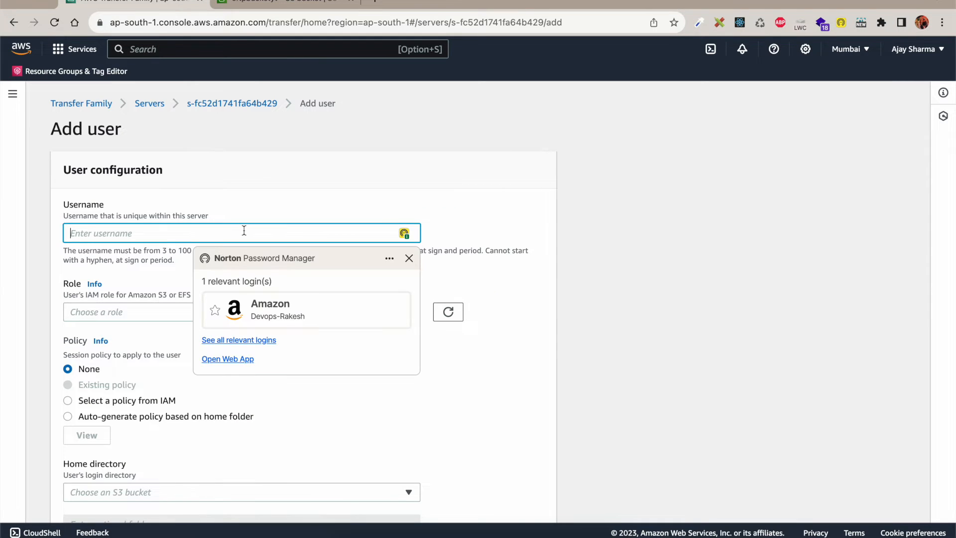
pyautogui.write('sftpuser')
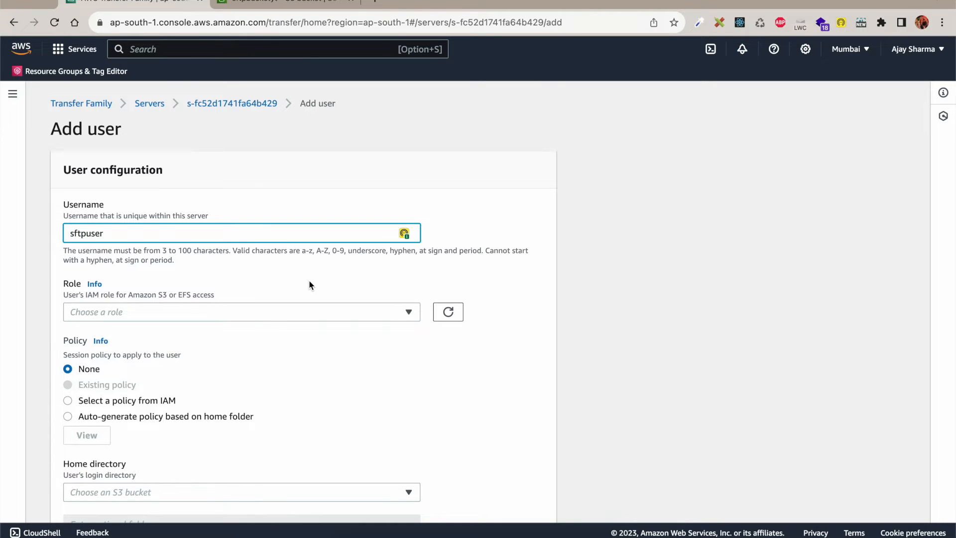
pyautogui.scroll(-3, 310, 285)
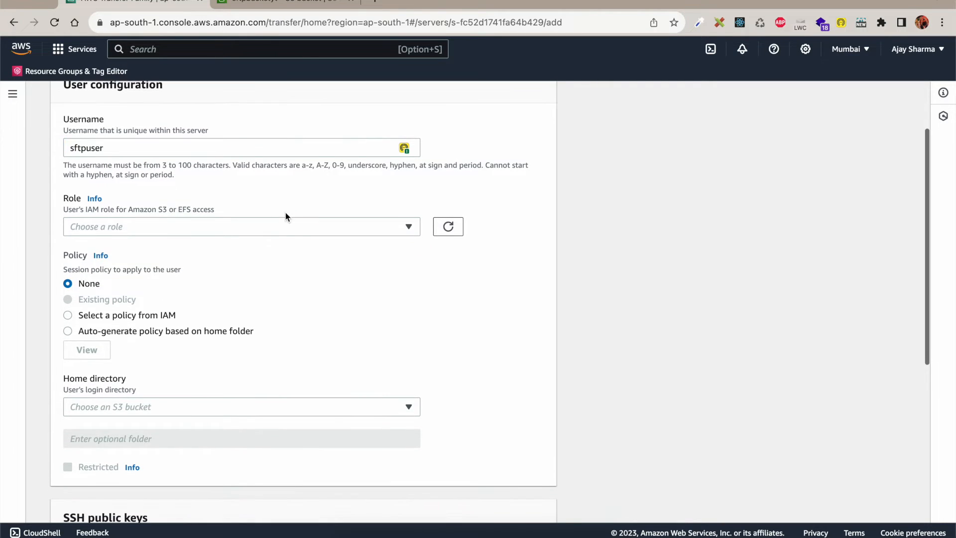
pyautogui.click(298, 228)
pyautogui.write('sftp')
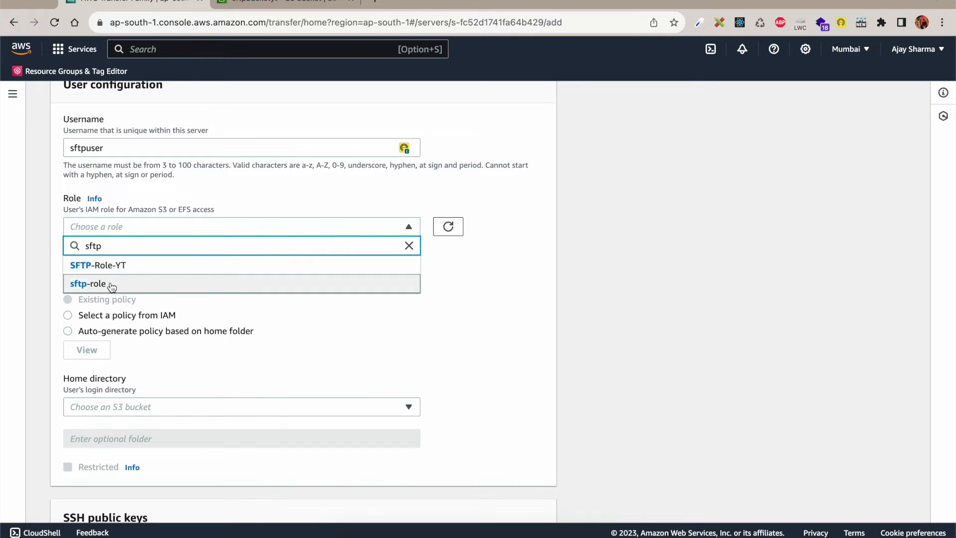
pyautogui.click(146, 265)
# Step: Set the home directory to bucket sftpbucketyt with no folder and enable Restricted
pyautogui.scroll(-2, 327, 304)
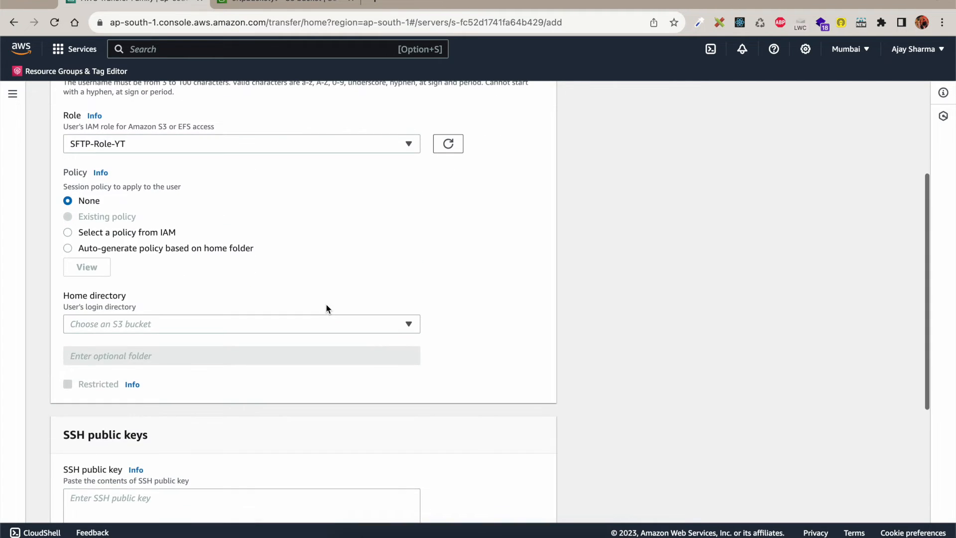
pyautogui.scroll(-3, 261, 235)
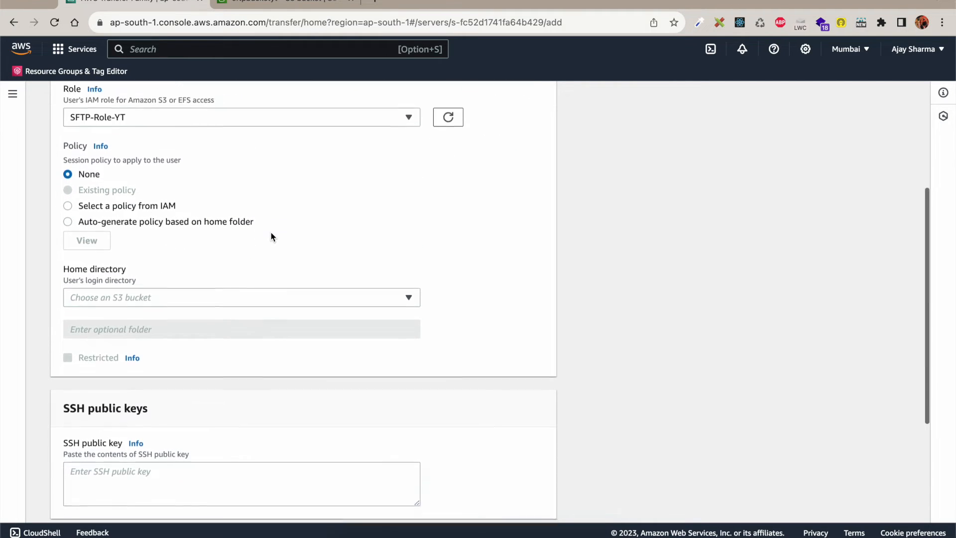
pyautogui.click(199, 206)
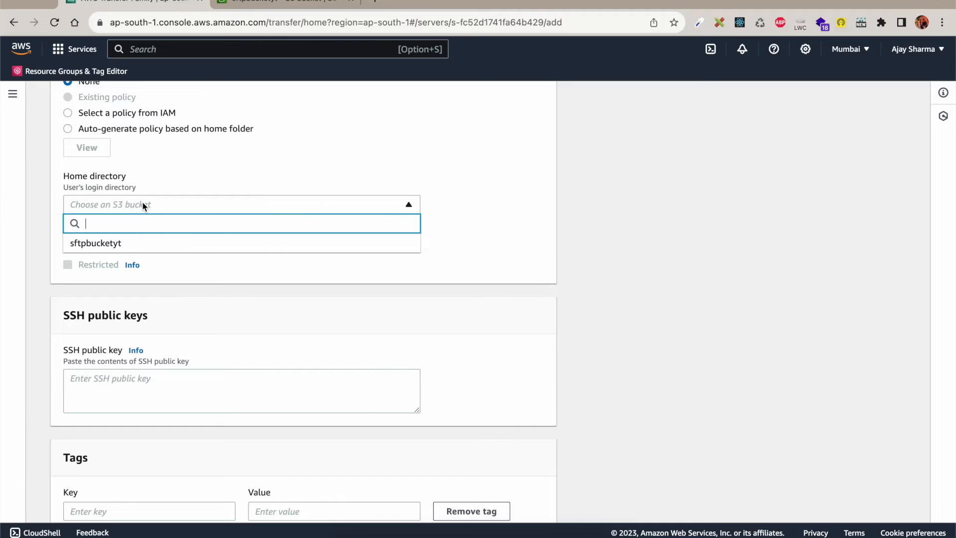
pyautogui.click(155, 248)
pyautogui.doubleClick(132, 236)
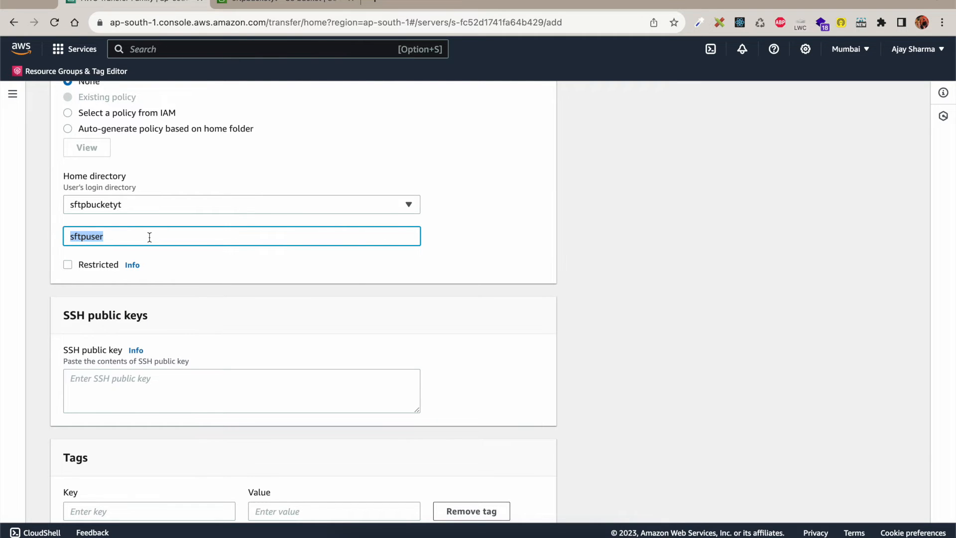
pyautogui.press('BackSpace')
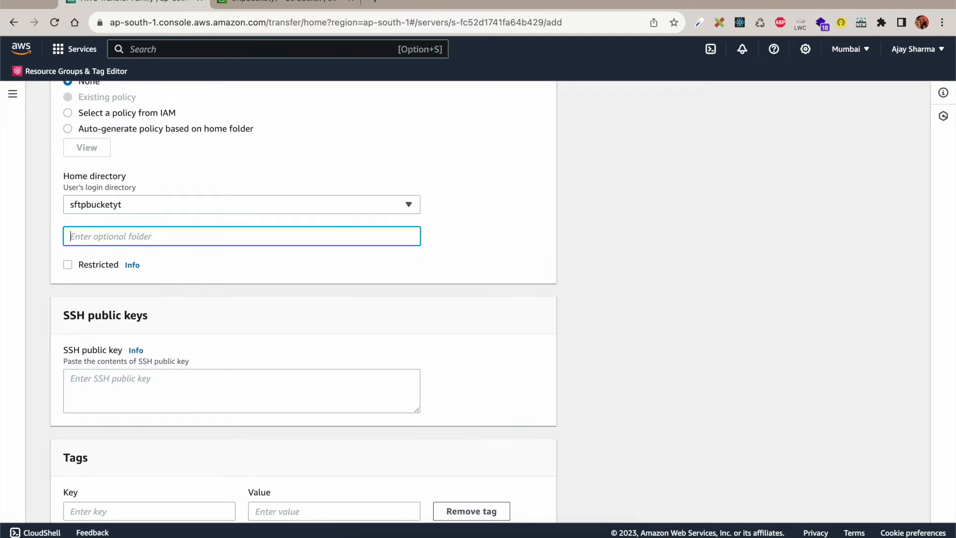
pyautogui.click(88, 267)
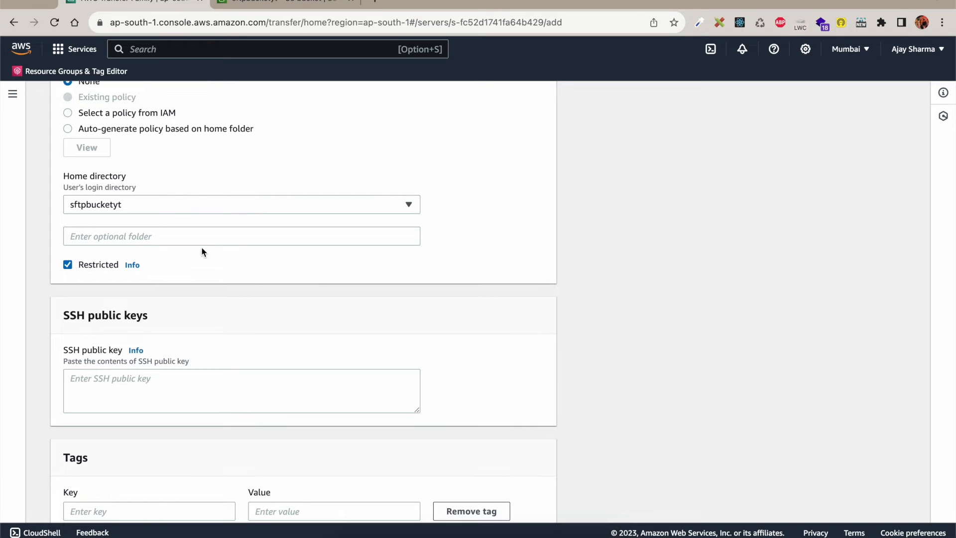
# Step: Scroll down to the SSH public keys section and focus the public key box
pyautogui.scroll(-3, 217, 299)
pyautogui.scroll(-1, 216, 294)
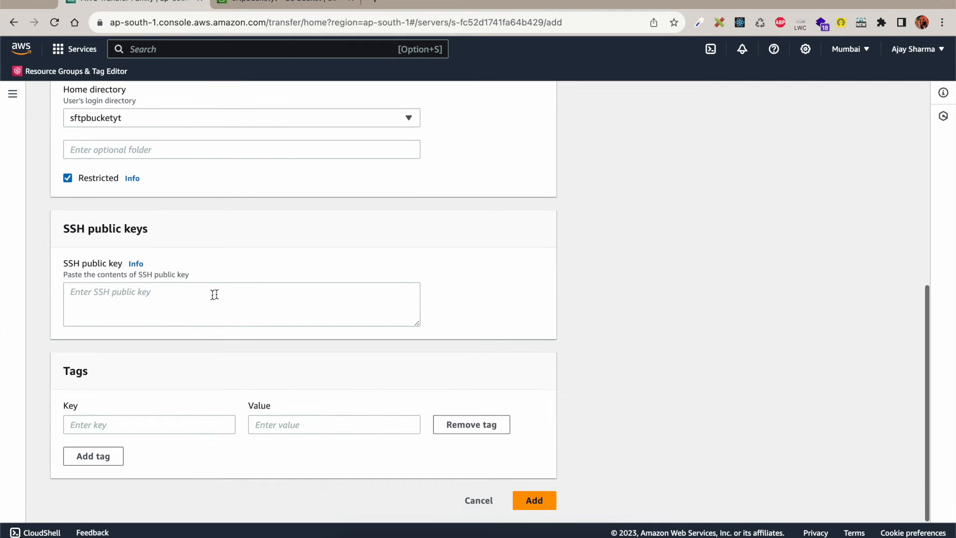
pyautogui.tripleClick(108, 225)
pyautogui.doubleClick(118, 229)
pyautogui.tripleClick(118, 230)
pyautogui.doubleClick(138, 231)
pyautogui.click(215, 230)
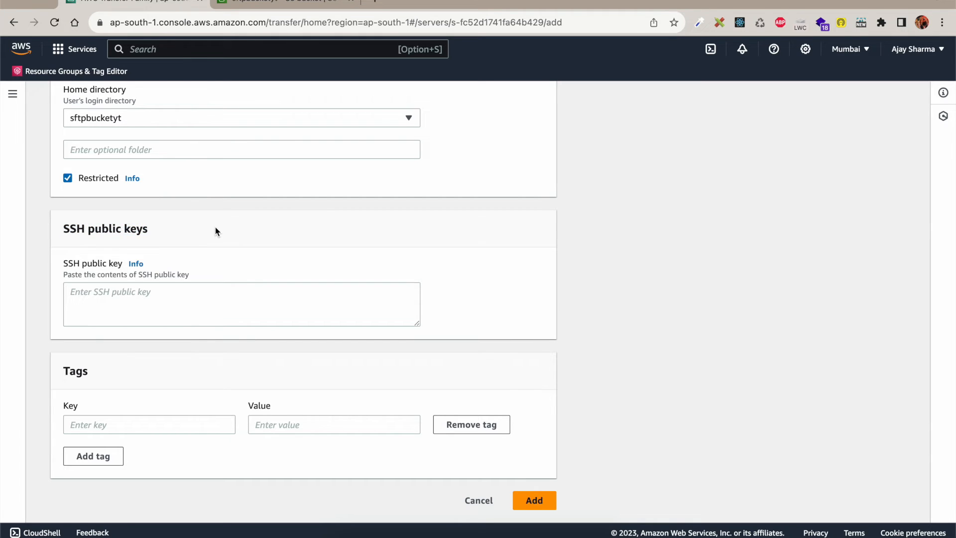
pyautogui.moveTo(160, 228); pyautogui.dragTo(67, 227)
pyautogui.click(154, 236)
pyautogui.click(151, 298)
pyautogui.moveTo(154, 231); pyautogui.dragTo(63, 228)
pyautogui.click(237, 243)
# Step: Clear the terminal screen, then reposition and widen the terminal window
pyautogui.click(537, 529)
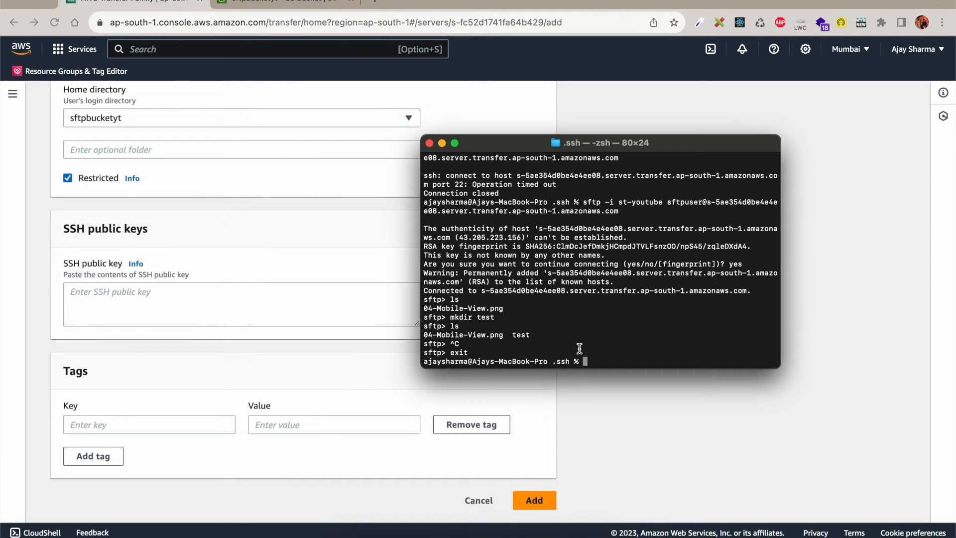
pyautogui.write('clear')
pyautogui.press('Return')
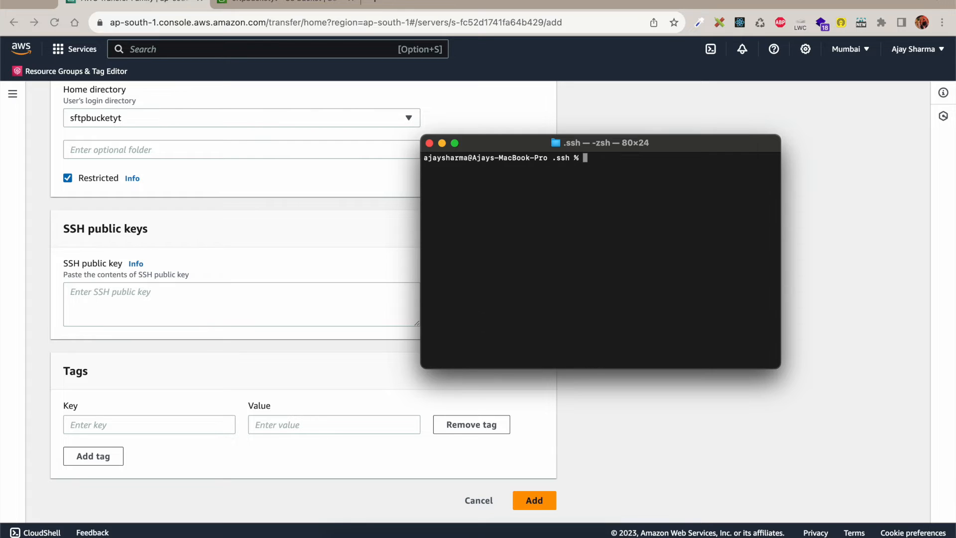
pyautogui.moveTo(633, 144); pyautogui.dragTo(576, 143)
pyautogui.moveTo(728, 366); pyautogui.dragTo(868, 435)
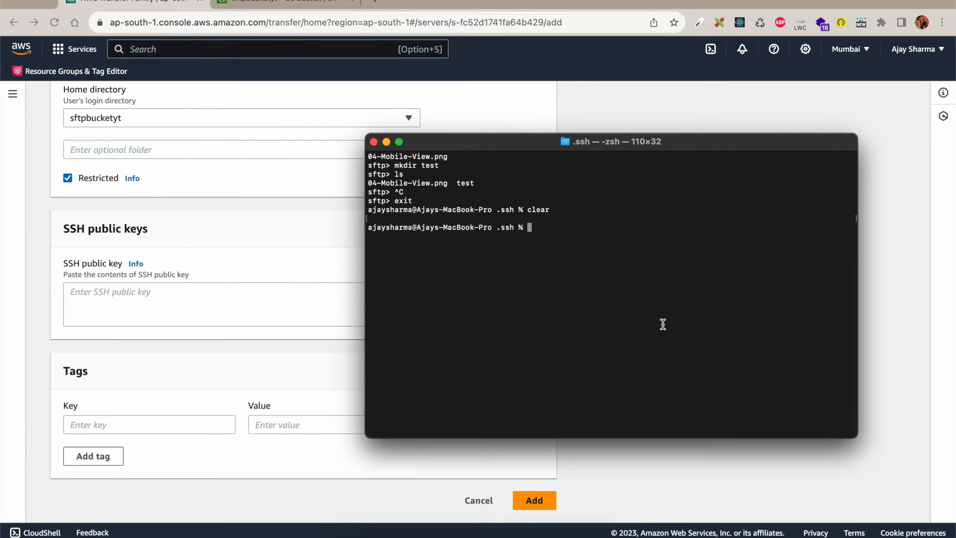
# Step: Generate a 2048-bit RSA key pair named yttutorial with ssh-keygen and no passphrase
pyautogui.write('ssh-keygen')
pyautogui.press('BackSpace')
pyautogui.write('rsa -b 2048')
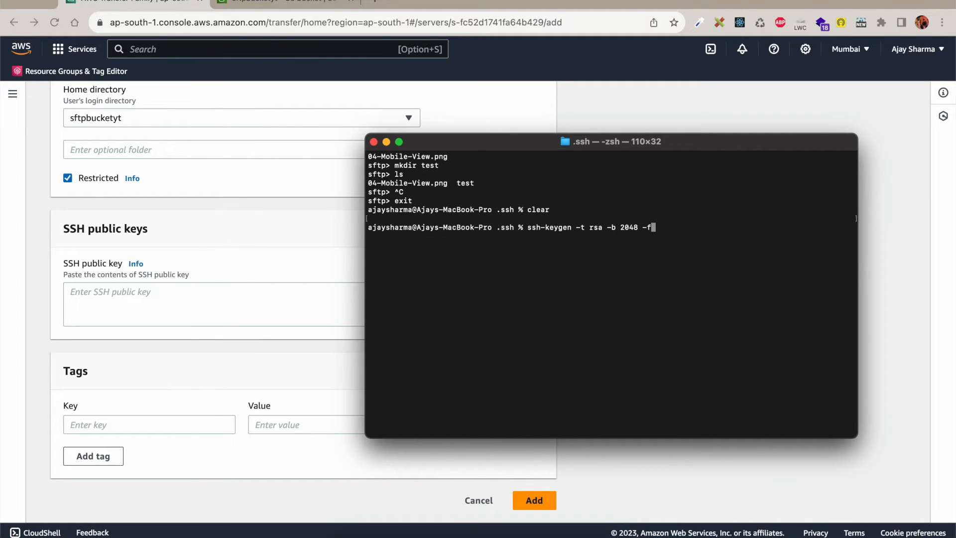
pyautogui.write('-f sf')
pyautogui.press('BackSpace')
pyautogui.press('BackSpace')
pyautogui.write('yttutorial')
pyautogui.press('Return')
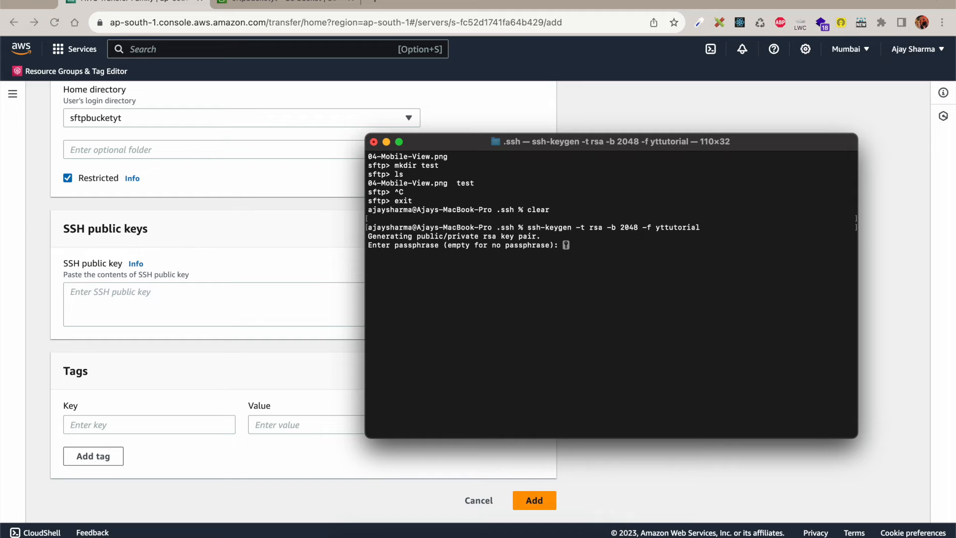
pyautogui.press('Return')
pyautogui.press('Return')
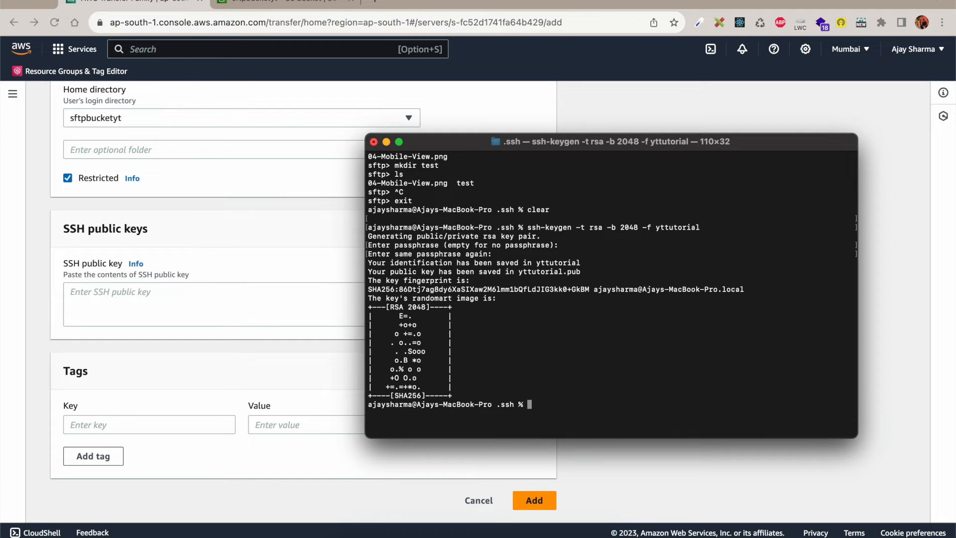
pyautogui.write('ls')
pyautogui.press('Return')
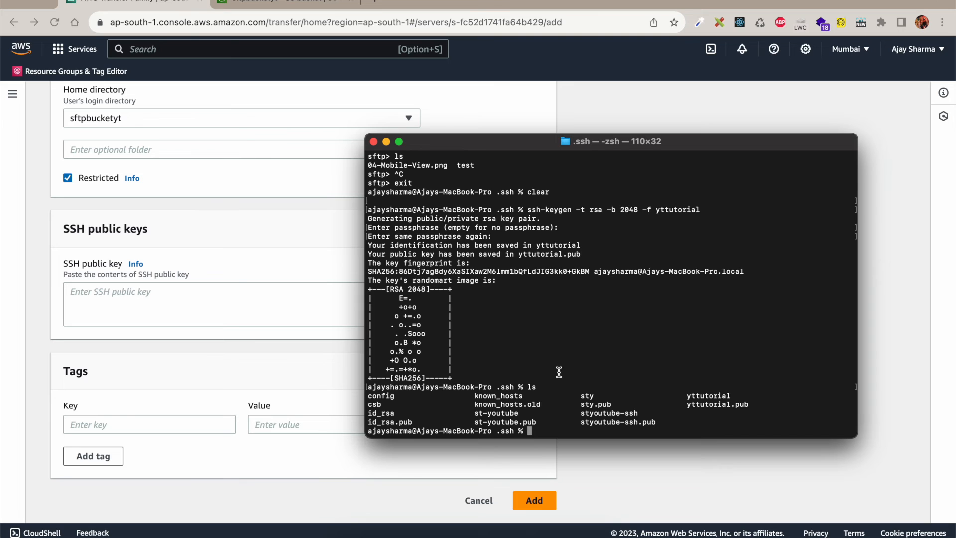
# Step: Check the .ssh listing for the new yttutorial and yttutorial.pub key files
pyautogui.moveTo(497, 387); pyautogui.dragTo(516, 387)
pyautogui.click(564, 383)
pyautogui.moveTo(685, 396); pyautogui.dragTo(728, 398)
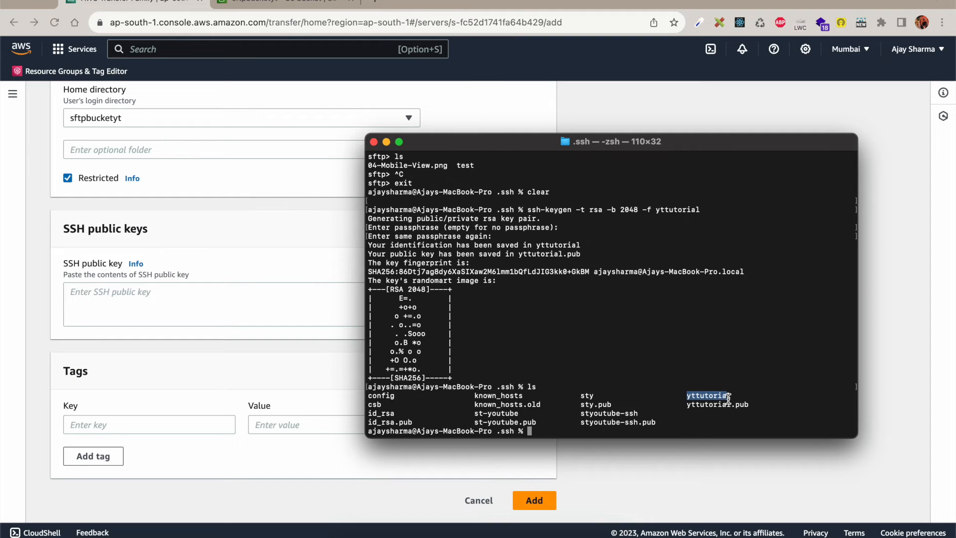
pyautogui.doubleClick(708, 396)
pyautogui.moveTo(689, 408); pyautogui.dragTo(757, 406)
pyautogui.click(753, 407)
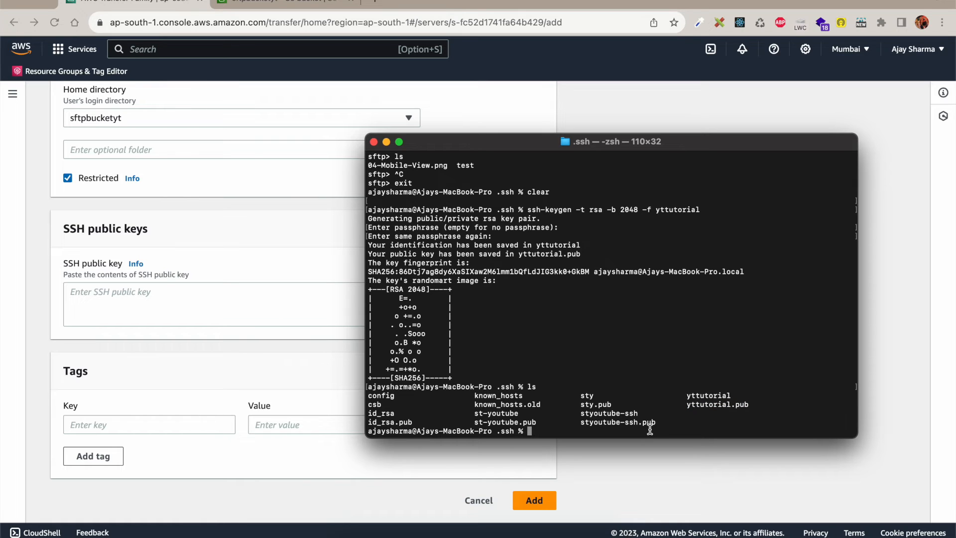
# Step: Print yttutorial.pub with cat and select the entire public key for copying
pyautogui.write('cat')
pyautogui.moveTo(687, 406); pyautogui.dragTo(746, 407)
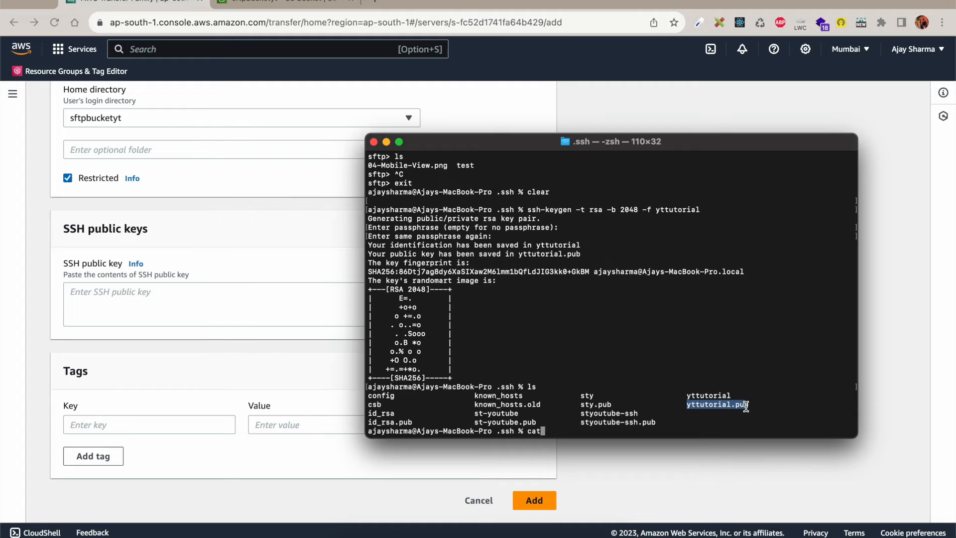
pyautogui.click(577, 430)
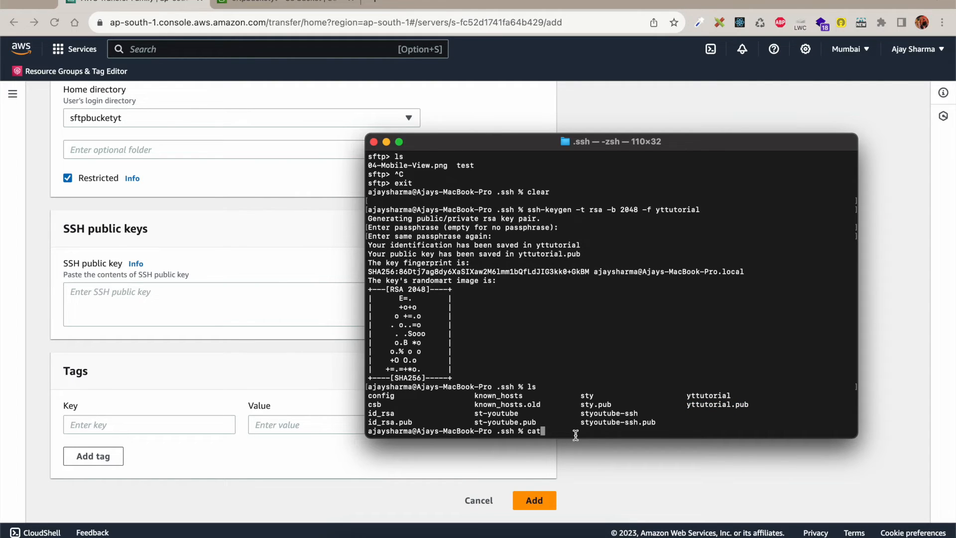
pyautogui.write('yttutorial.pub')
pyautogui.press('Return')
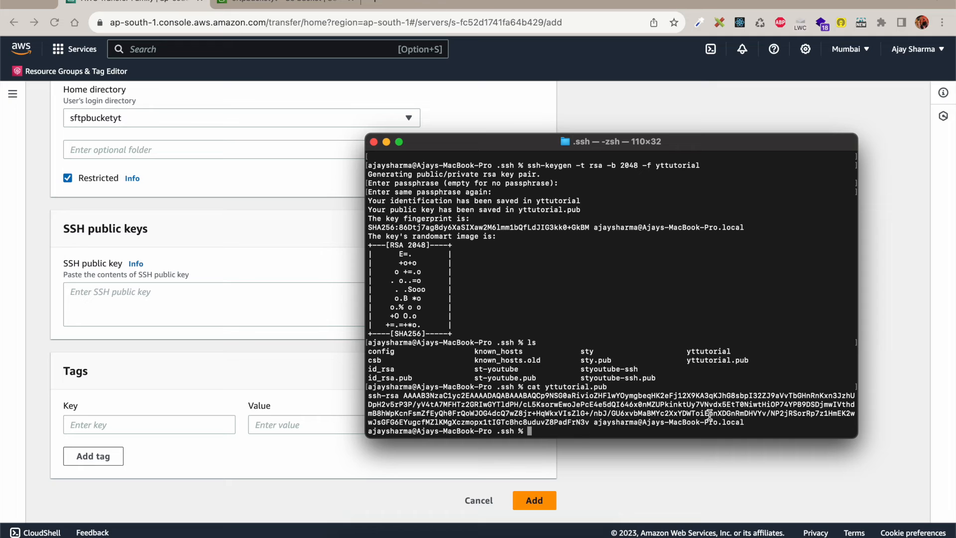
pyautogui.moveTo(747, 422); pyautogui.dragTo(306, 396)
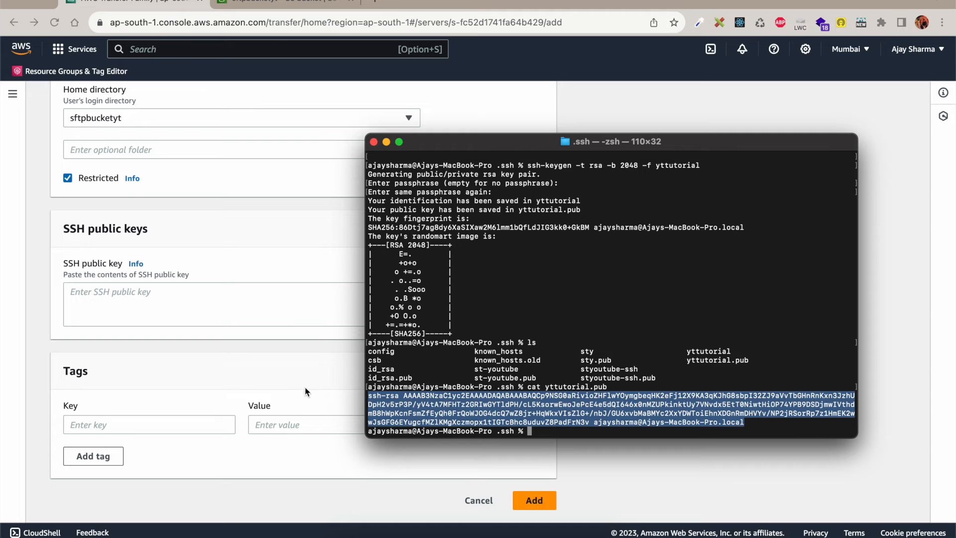
pyautogui.click(272, 364)
# Step: Paste the copied key into the SSH public key field, add the user, and check the Users list
pyautogui.click(246, 305)
pyautogui.press('super+v')
pyautogui.scroll(3, 298, 284)
pyautogui.scroll(-3, 298, 284)
pyautogui.click(547, 505)
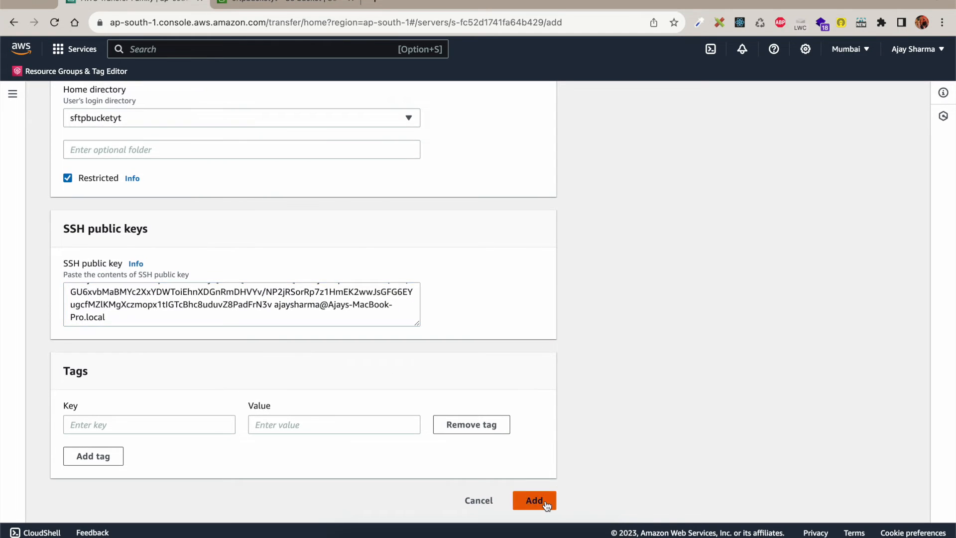
pyautogui.scroll(-3, 455, 372)
pyautogui.scroll(-6, 455, 374)
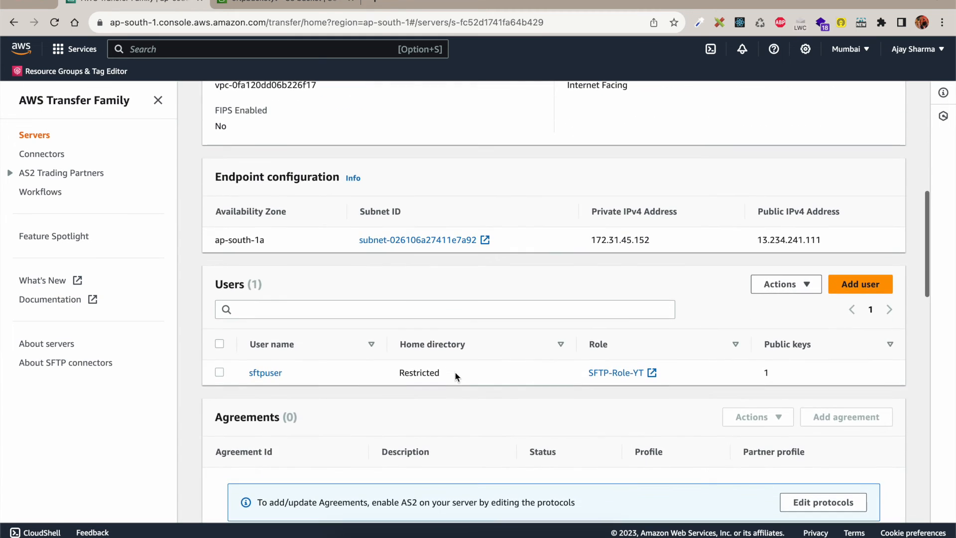
pyautogui.scroll(10, 517, 387)
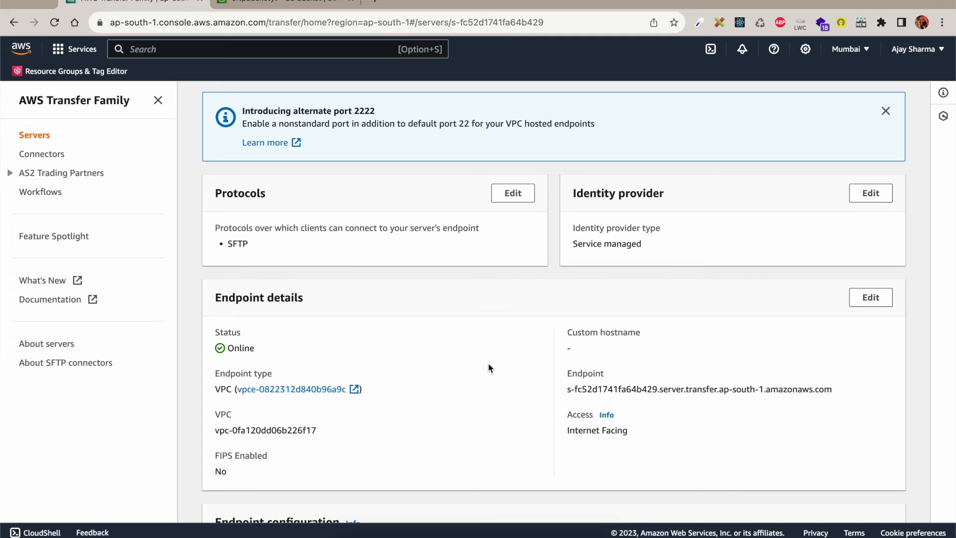
pyautogui.scroll(-10, 489, 368)
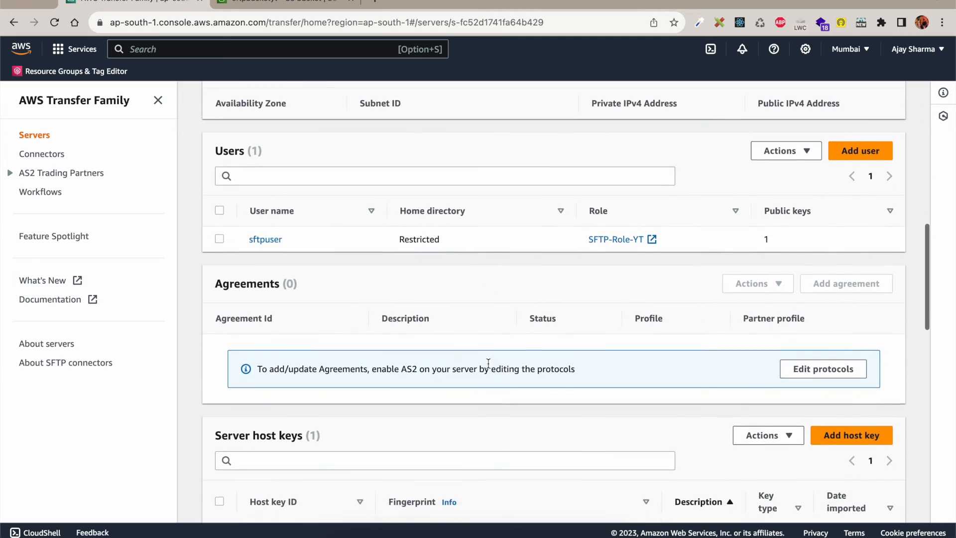
pyautogui.scroll(5, 489, 369)
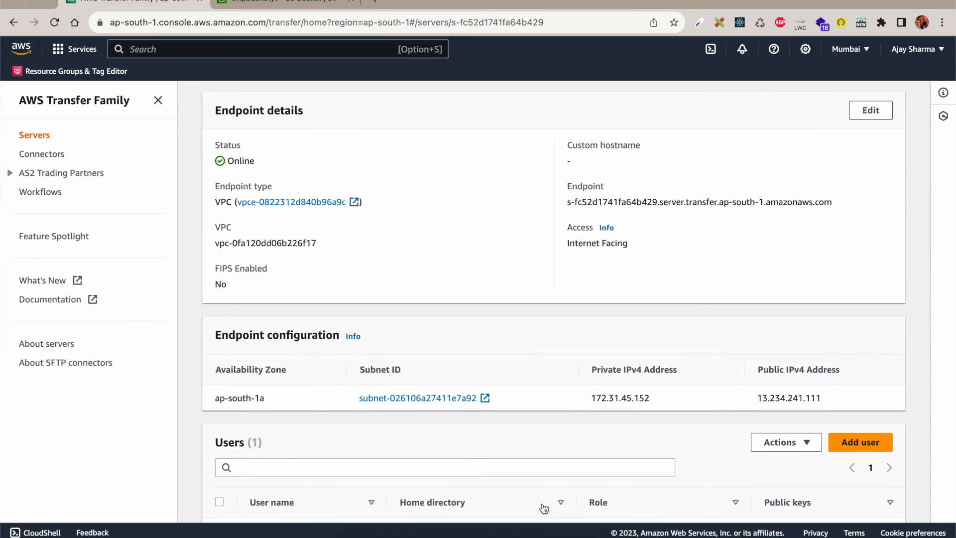
# Step: Copy the server endpoint hostname and clear the terminal screen
pyautogui.scroll(-4, 527, 299)
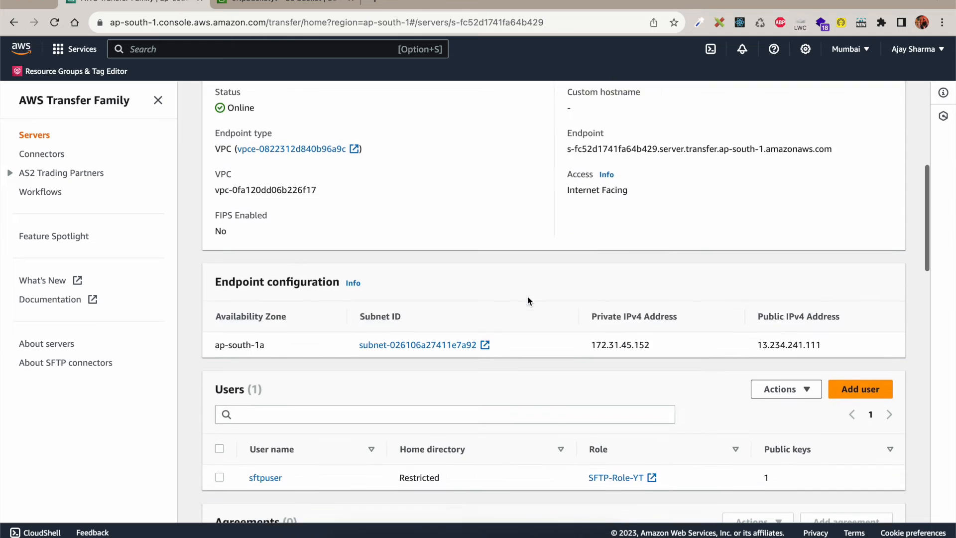
pyautogui.scroll(4, 528, 299)
pyautogui.moveTo(566, 178); pyautogui.dragTo(829, 188)
pyautogui.press('super+c')
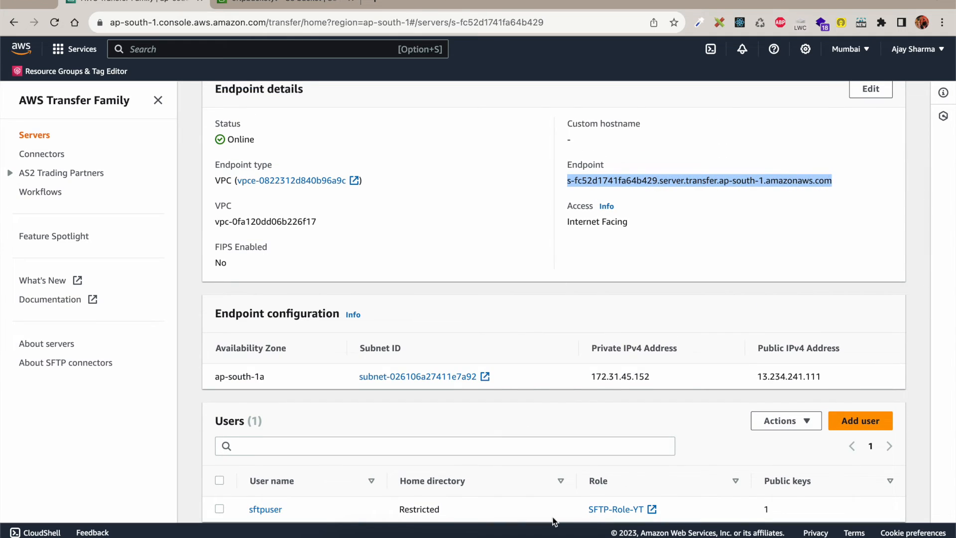
pyautogui.click(542, 533)
pyautogui.moveTo(578, 137); pyautogui.dragTo(560, 130)
pyautogui.click(558, 160)
pyautogui.write('clear')
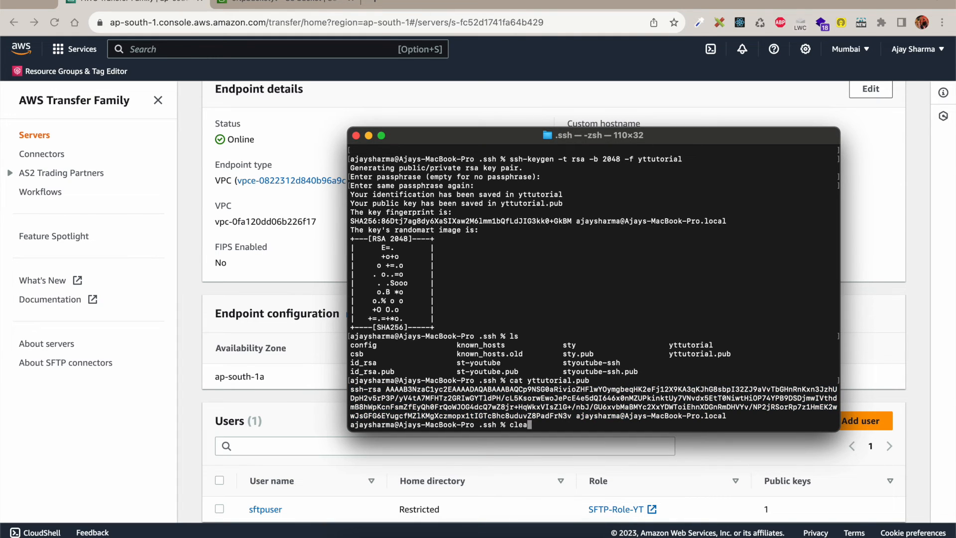
pyautogui.press('Return')
# Step: Connect with sftp -i yttutorial sftpuser@<endpoint>, answering yes to accept the host key
pyautogui.write('sf')
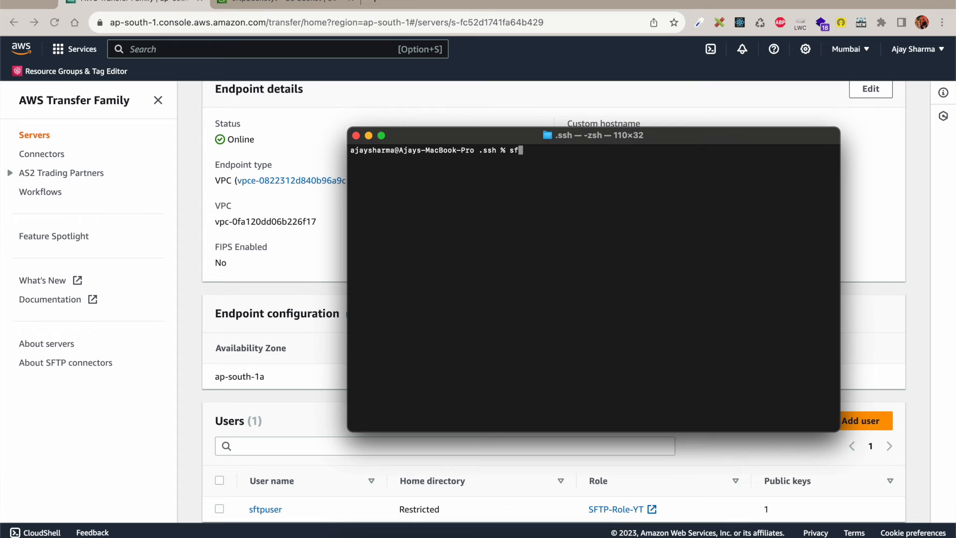
pyautogui.write('tp -i yt')
pyautogui.press('Tab')
pyautogui.scroll(-3, 340, 357)
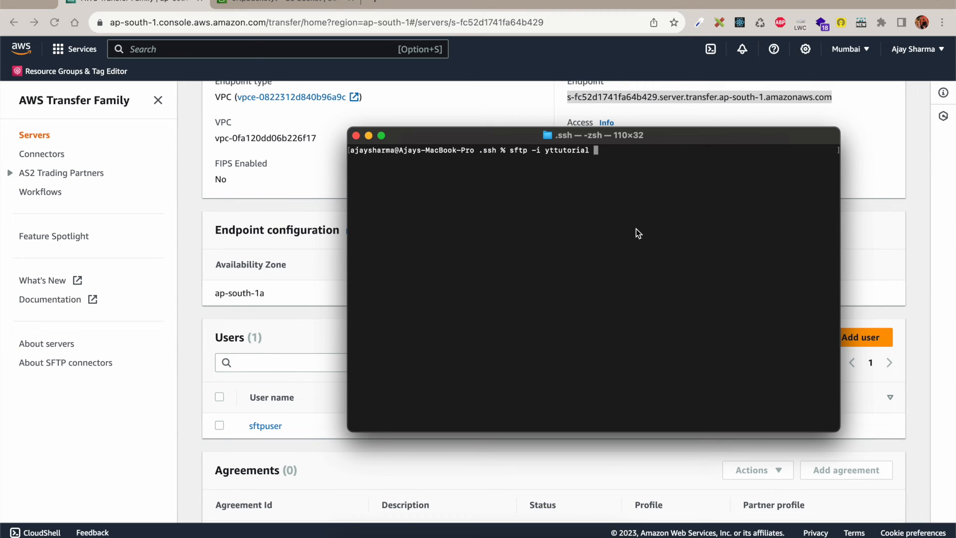
pyautogui.write('sftpuser@')
pyautogui.press('super+v')
pyautogui.press('Right')
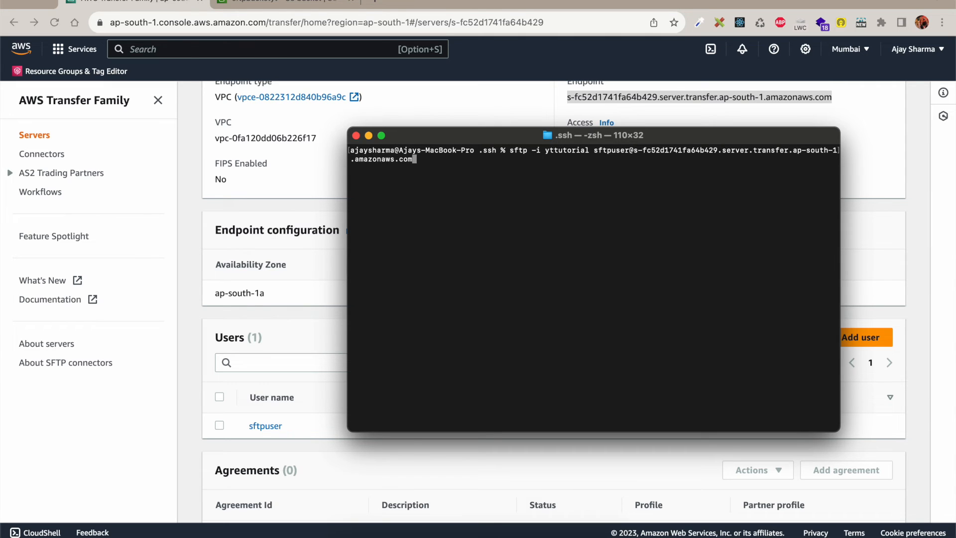
pyautogui.press('Return')
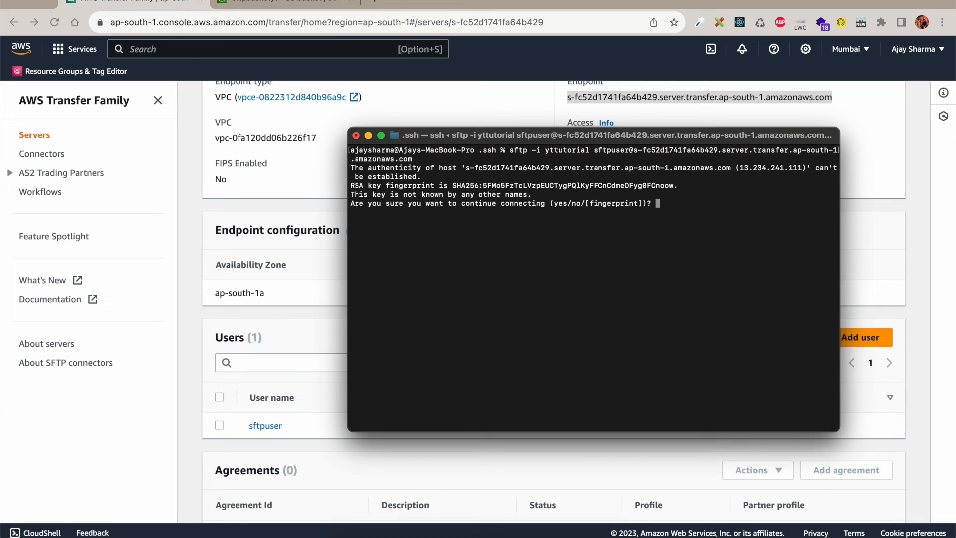
pyautogui.write('yes')
pyautogui.press('Return')
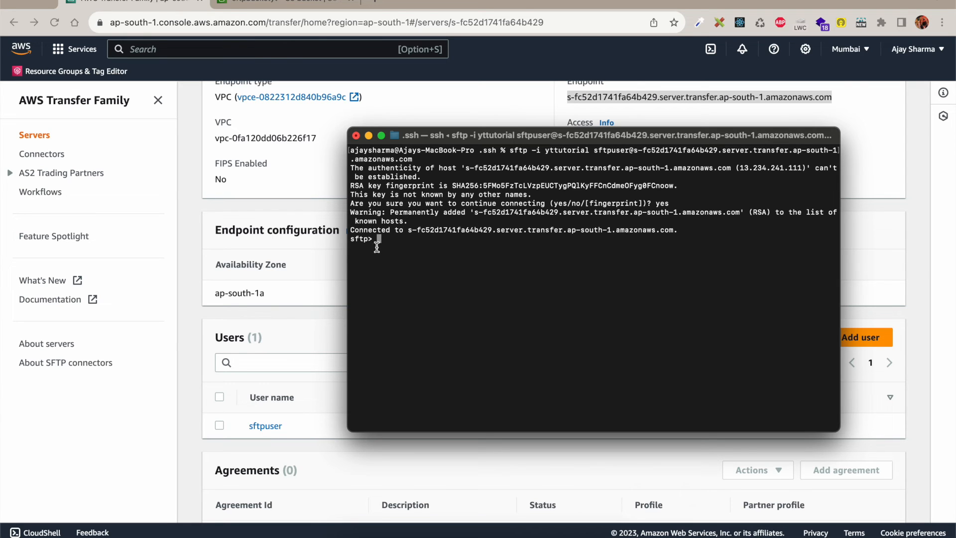
# Step: List the remote home, create a folder named test with mkdir, and confirm it appears
pyautogui.moveTo(352, 241); pyautogui.dragTo(375, 241)
pyautogui.click(417, 245)
pyautogui.write('ls')
pyautogui.press('Return')
pyautogui.write('mkdir test')
pyautogui.press('Return')
pyautogui.write('ls')
pyautogui.press('Return')
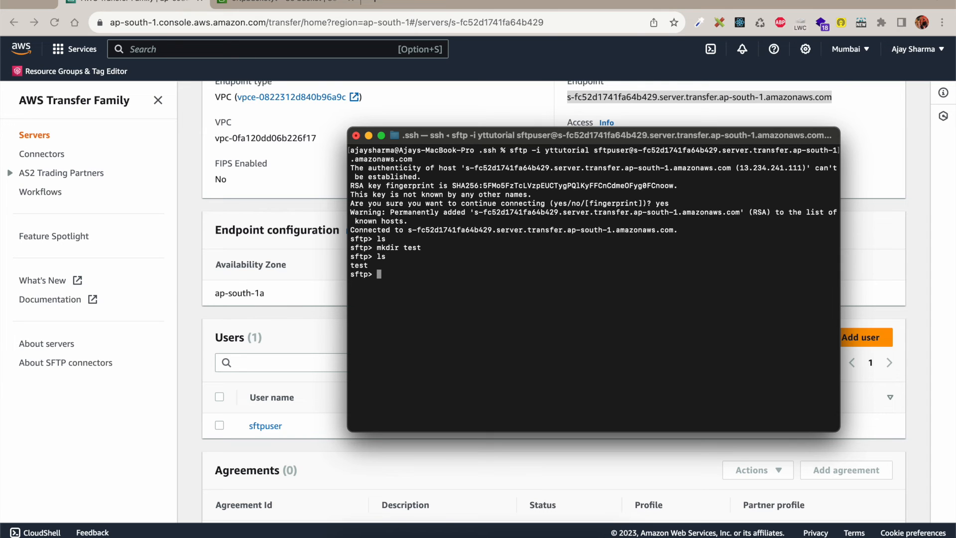
pyautogui.click(319, 305)
pyautogui.scroll(2, 333, 312)
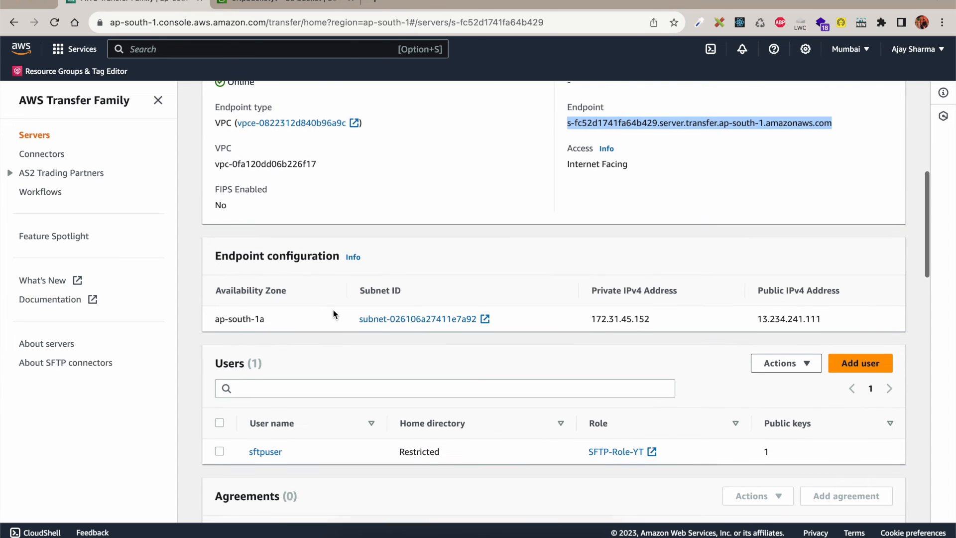
# Step: Refresh the sftpbucketyt objects list and open the new test/ folder
pyautogui.click(279, 2)
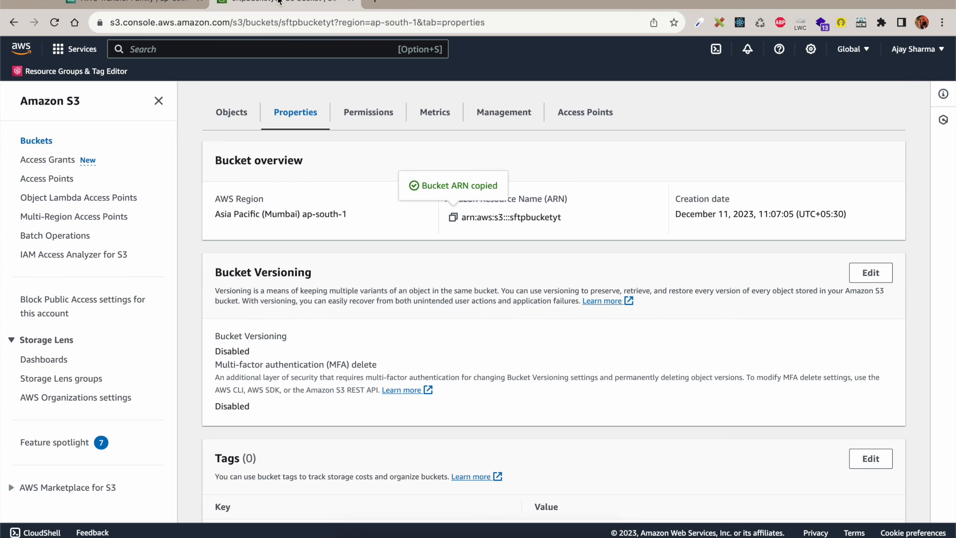
pyautogui.click(241, 121)
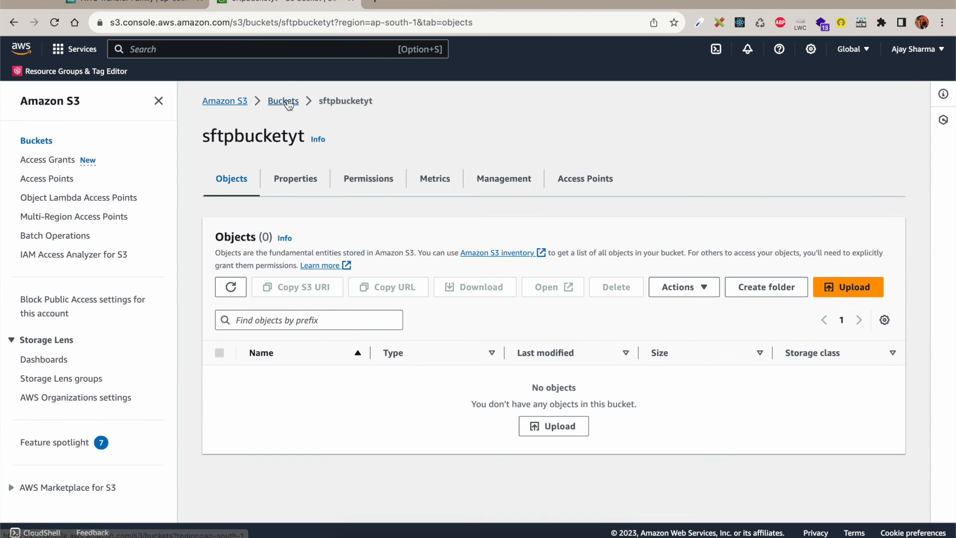
pyautogui.click(283, 100)
pyautogui.click(271, 364)
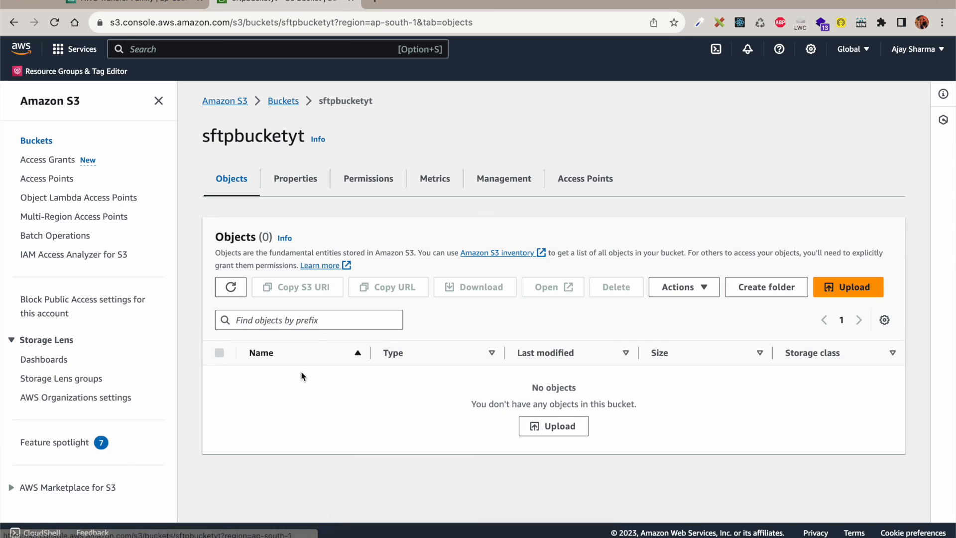
pyautogui.click(231, 287)
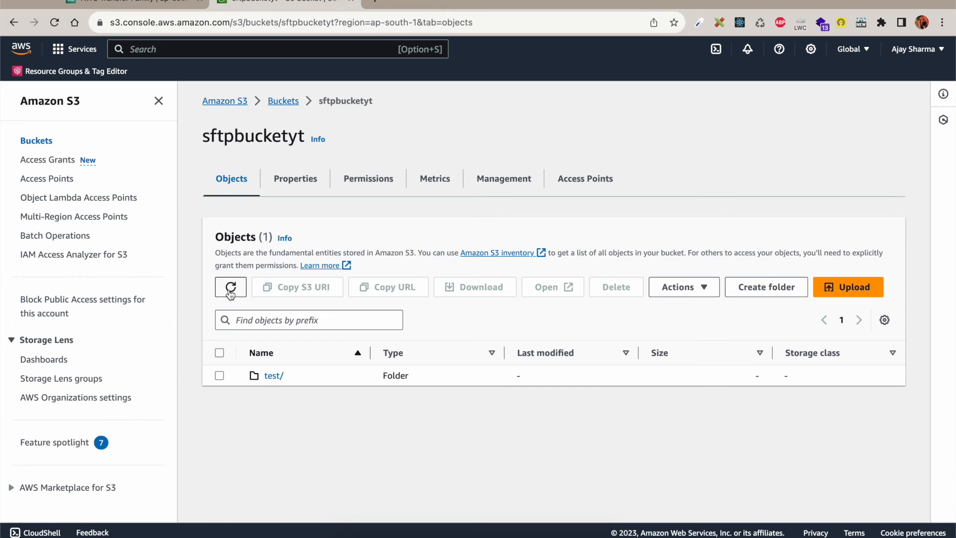
pyautogui.click(275, 377)
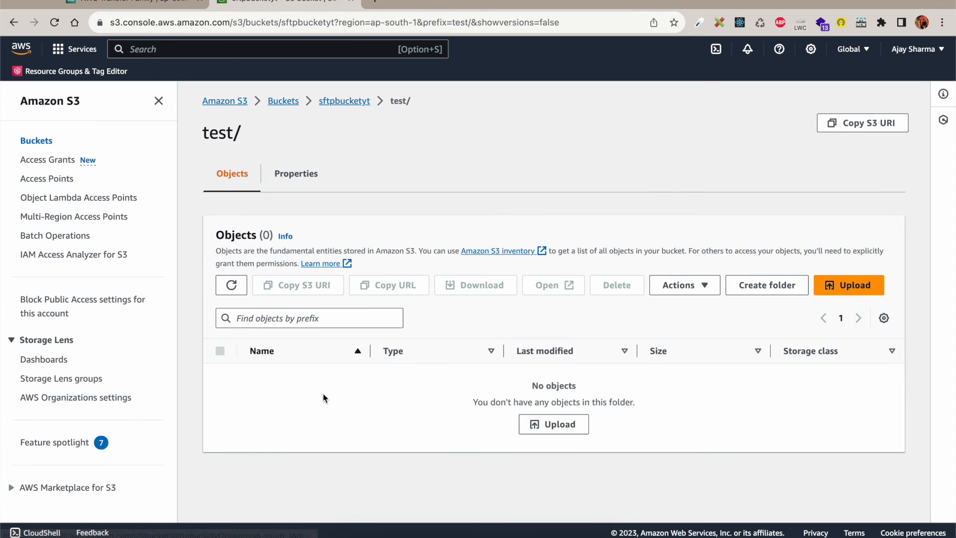
# Step: Upload the file 1 (1).txt into the test/ folder
pyautogui.click(558, 426)
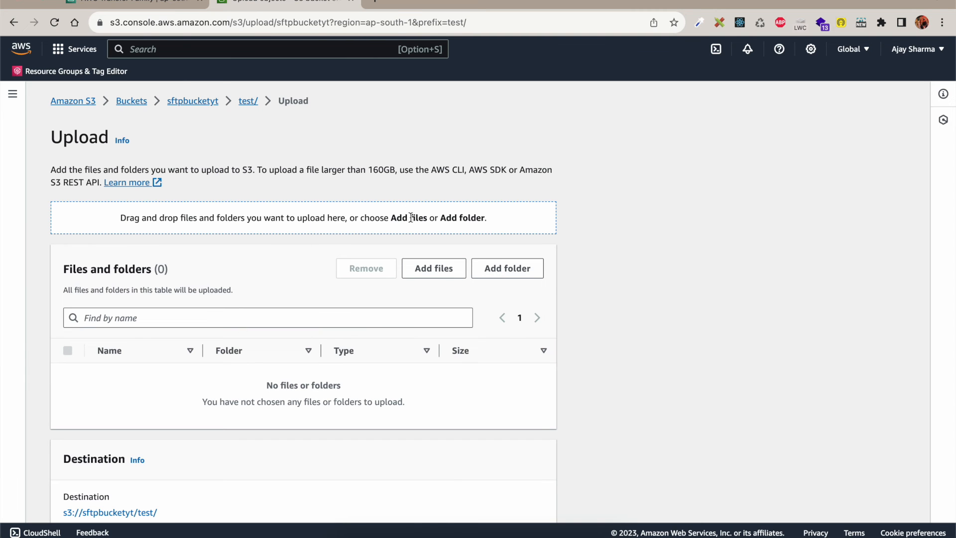
pyautogui.click(434, 275)
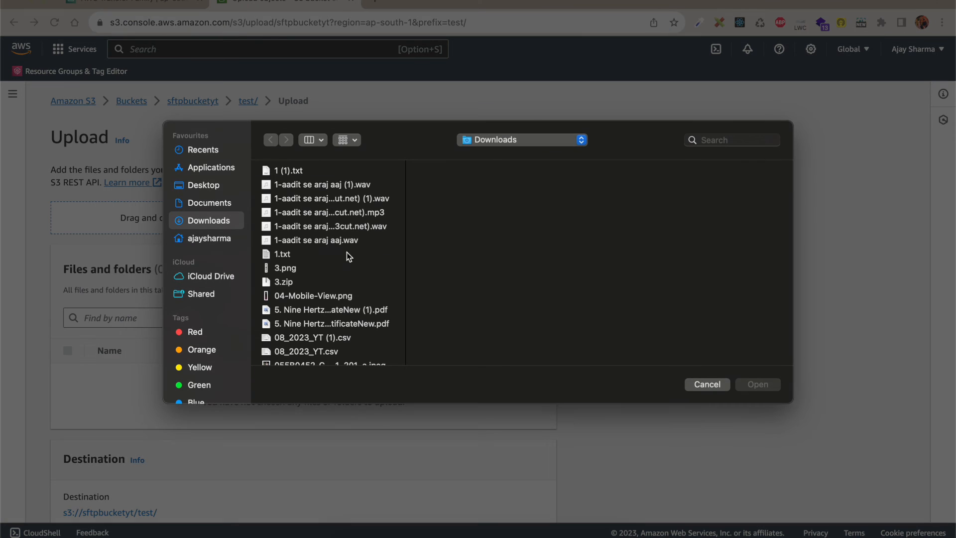
pyautogui.click(290, 172)
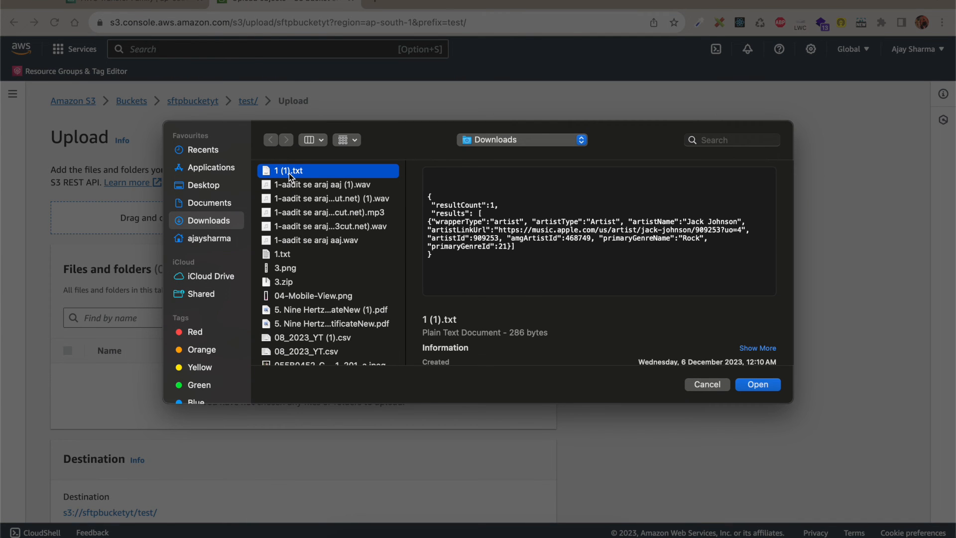
pyautogui.doubleClick(289, 173)
pyautogui.scroll(-3, 412, 363)
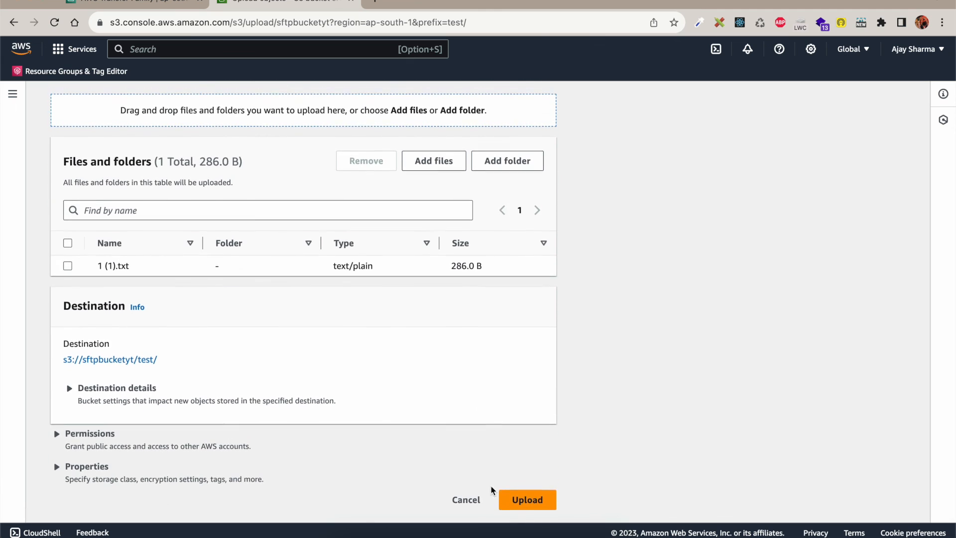
pyautogui.click(525, 500)
pyautogui.press('super+Tab')
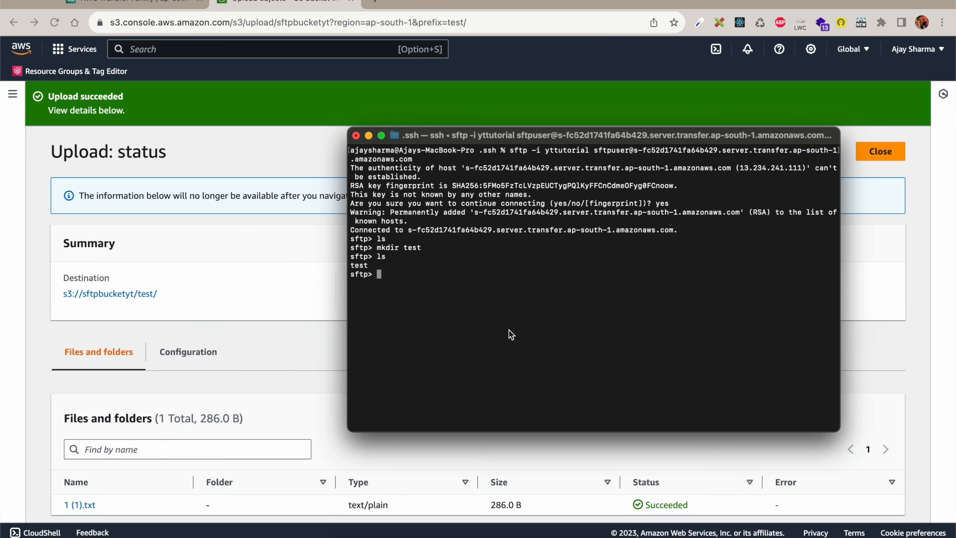
# Step: Run ls, cd test and ls again to see 1 (1).txt inside the test folder
pyautogui.write('ls')
pyautogui.press('Return')
pyautogui.write('cd test')
pyautogui.press('Return')
pyautogui.write('ls')
pyautogui.press('Return')
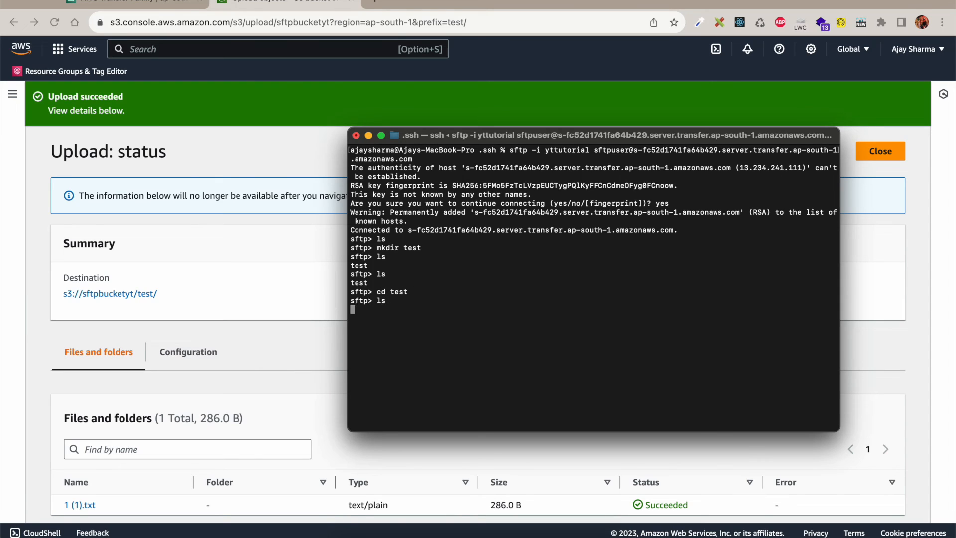
pyautogui.moveTo(351, 312); pyautogui.dragTo(392, 312)
pyautogui.click(391, 312)
pyautogui.click(373, 533)
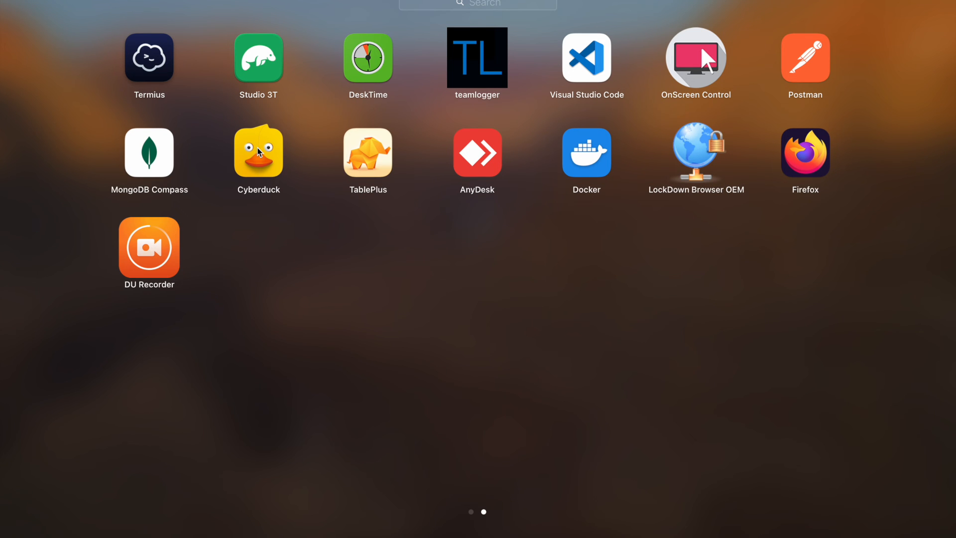
# Step: Launch Cyberduck, start a new connection, and paste the server endpoint as the hostname
pyautogui.click(258, 149)
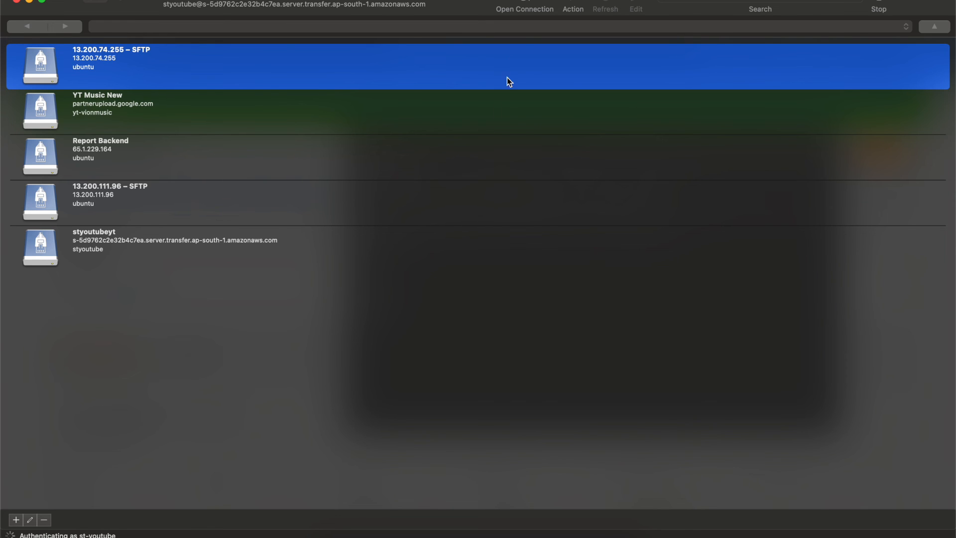
pyautogui.click(525, 6)
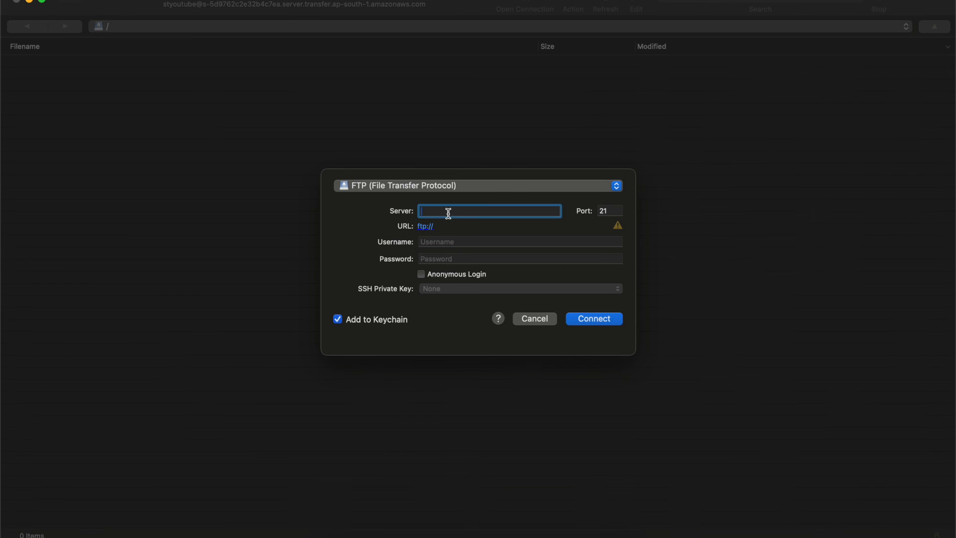
pyautogui.click(412, 530)
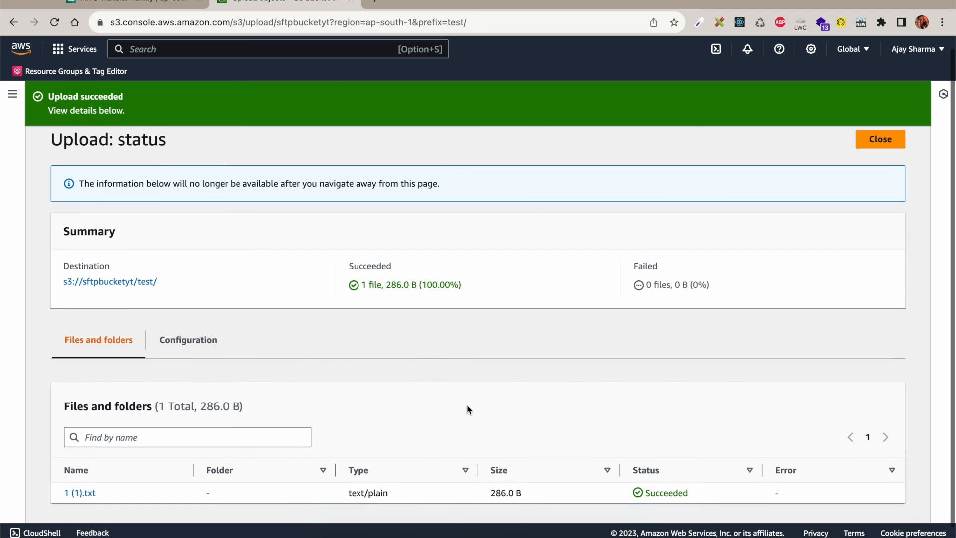
pyautogui.click(137, 5)
pyautogui.scroll(4, 462, 272)
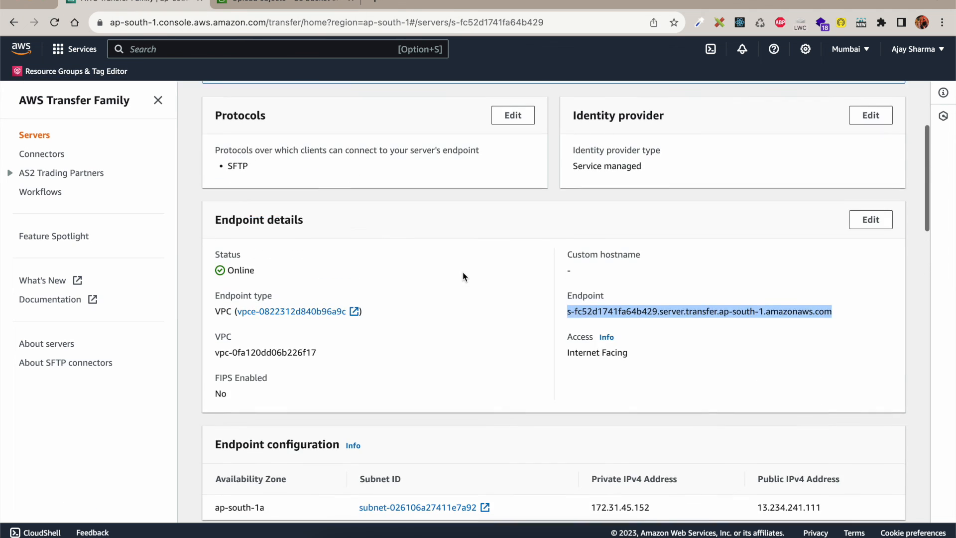
pyautogui.press('super+Tab')
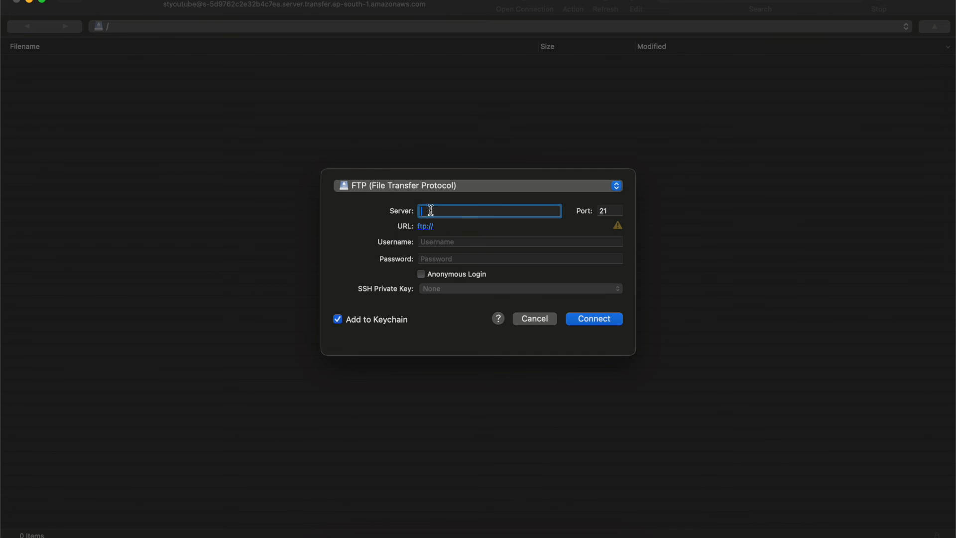
pyautogui.write('s-fc52d1741fa64b429.server.transfer.ap-south-1.amazonaws.com')
pyautogui.moveTo(491, 211); pyautogui.dragTo(459, 219)
pyautogui.moveTo(456, 216); pyautogui.dragTo(366, 211)
# Step: Copy the SFTP username from the AWS console into the connection's username field
pyautogui.press('super+Tab')
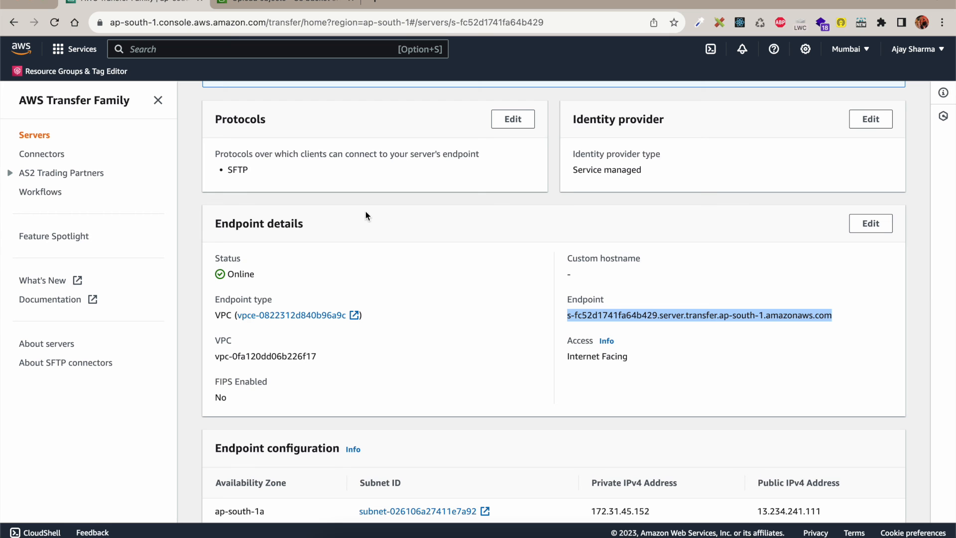
pyautogui.scroll(-3, 481, 333)
pyautogui.scroll(-1, 469, 337)
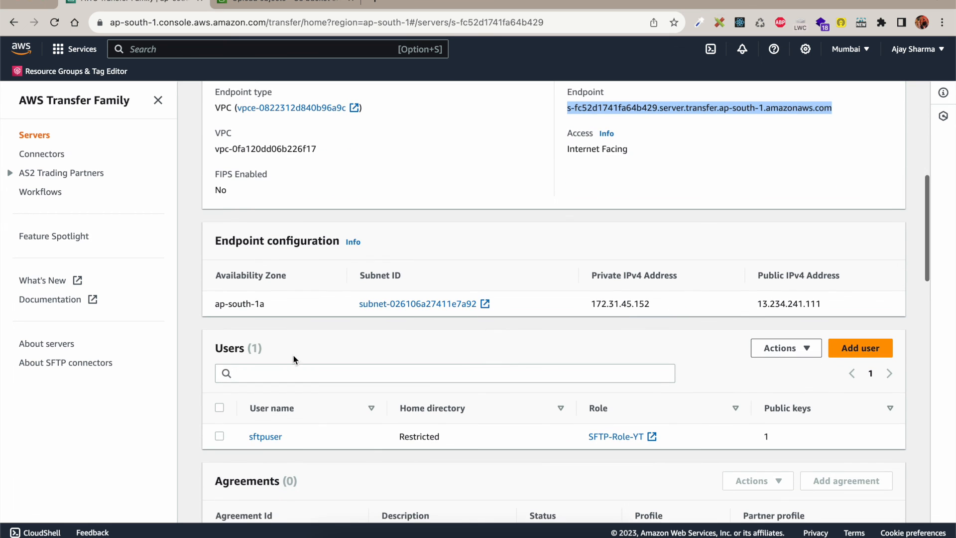
pyautogui.moveTo(282, 434); pyautogui.dragTo(248, 438)
pyautogui.press('super+c')
pyautogui.press('super+Tab')
pyautogui.click(486, 244)
pyautogui.press('super+v')
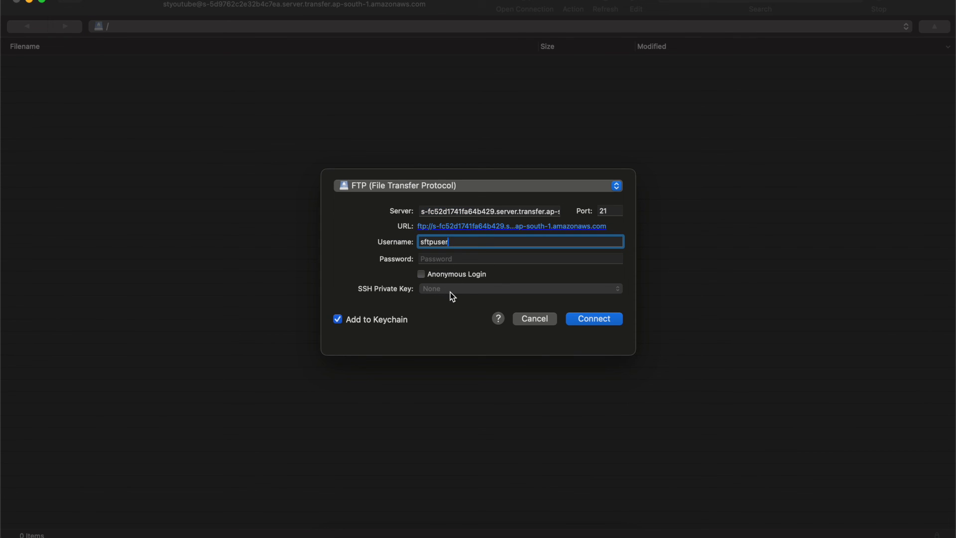
# Step: Choose the SFTP protocol and the yttutorial private key, then connect
pyautogui.click(455, 189)
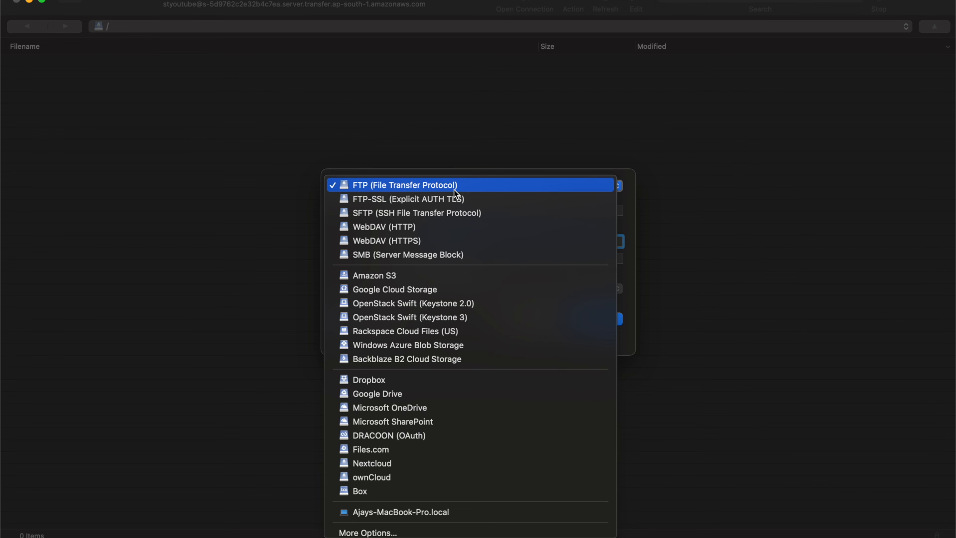
pyautogui.click(429, 215)
pyautogui.click(444, 288)
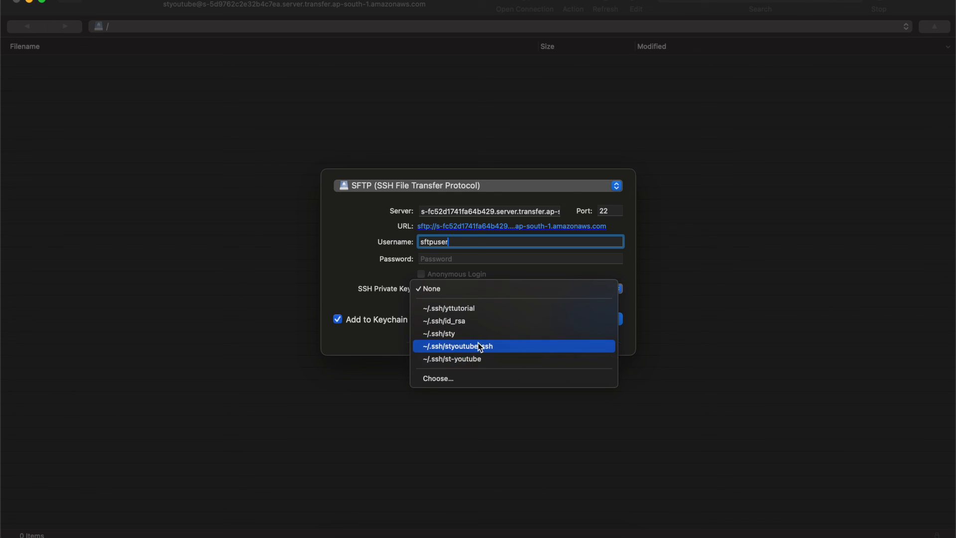
pyautogui.click(471, 314)
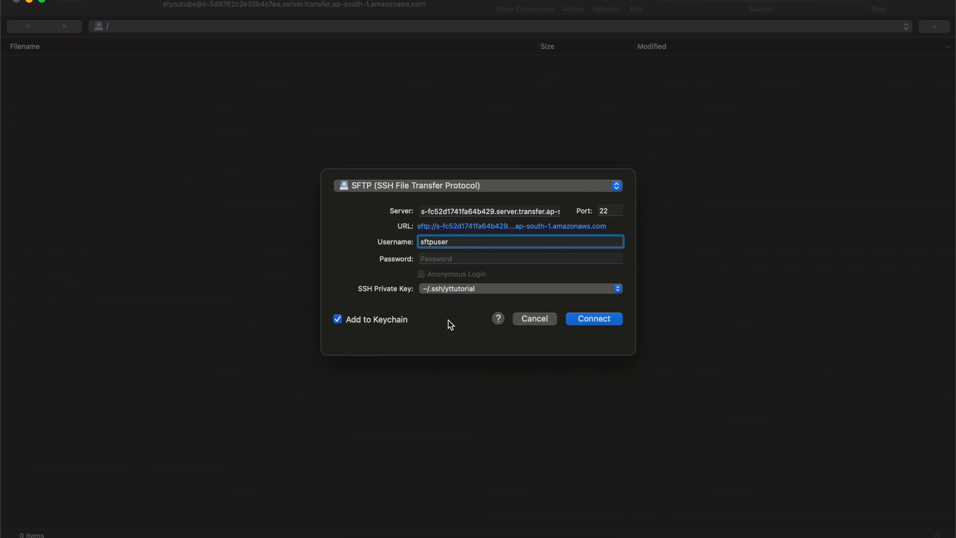
pyautogui.click(591, 323)
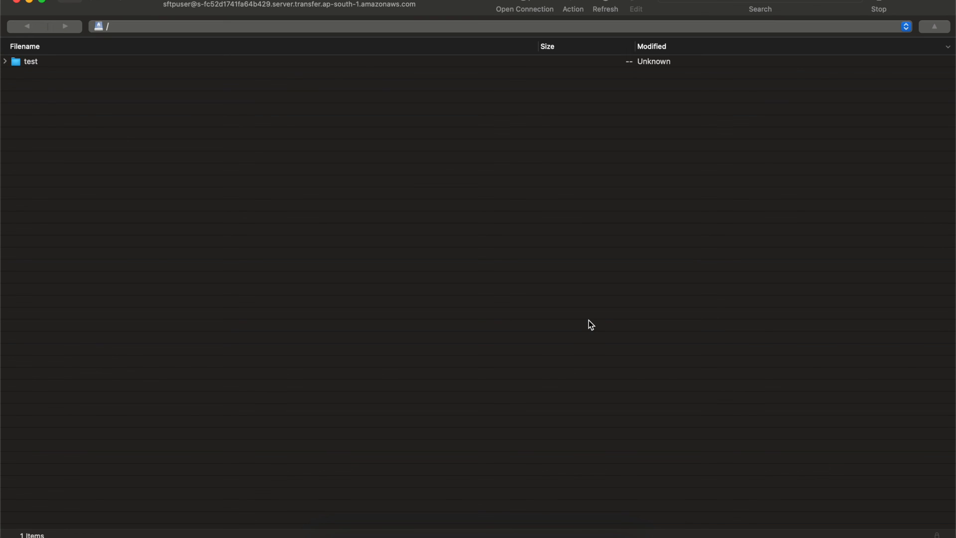
# Step: Expand the test folder in Cyberduck while staying in the root folder
pyautogui.click(5, 60)
pyautogui.click(133, 26)
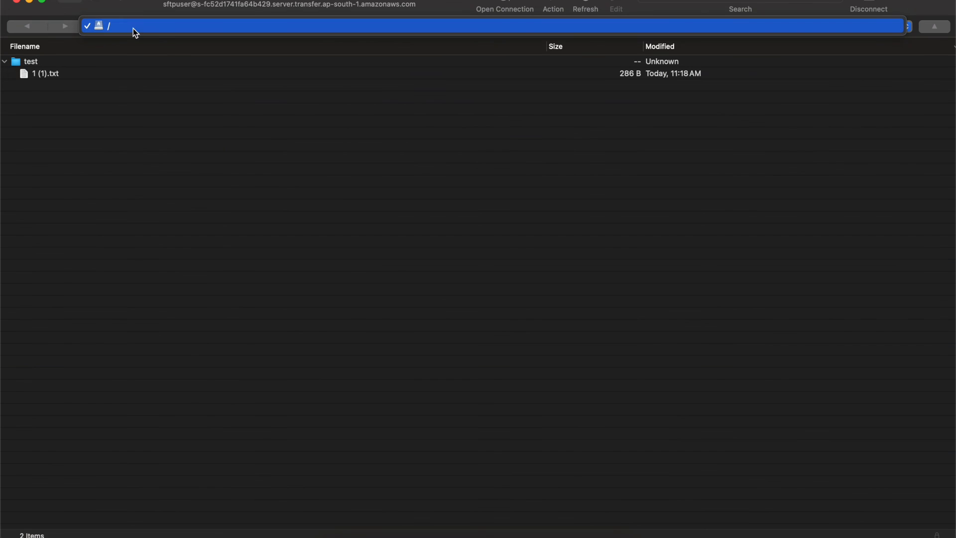
pyautogui.click(135, 25)
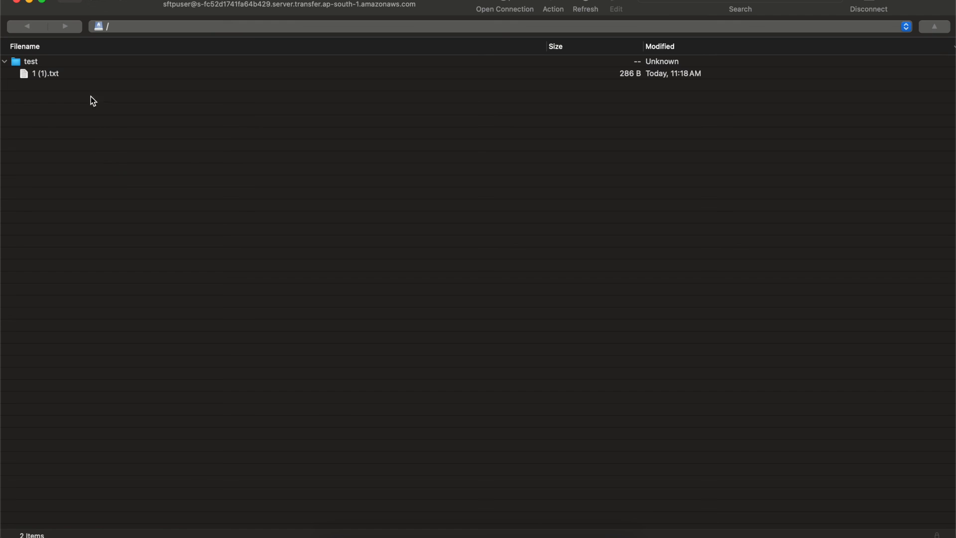
# Step: Download 1 (1).txt to the local Downloads folder, overwriting the existing copy
pyautogui.click(45, 74)
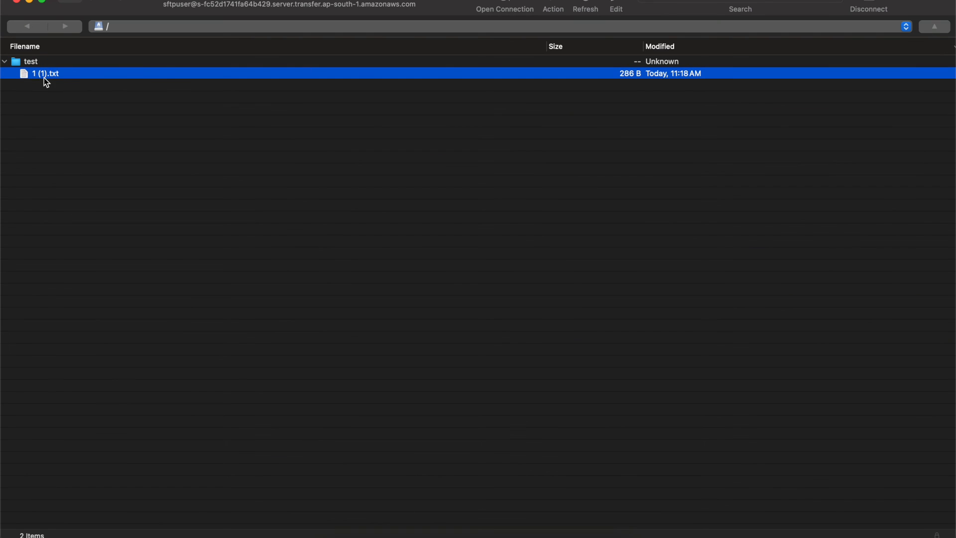
pyautogui.rightClick(44, 77)
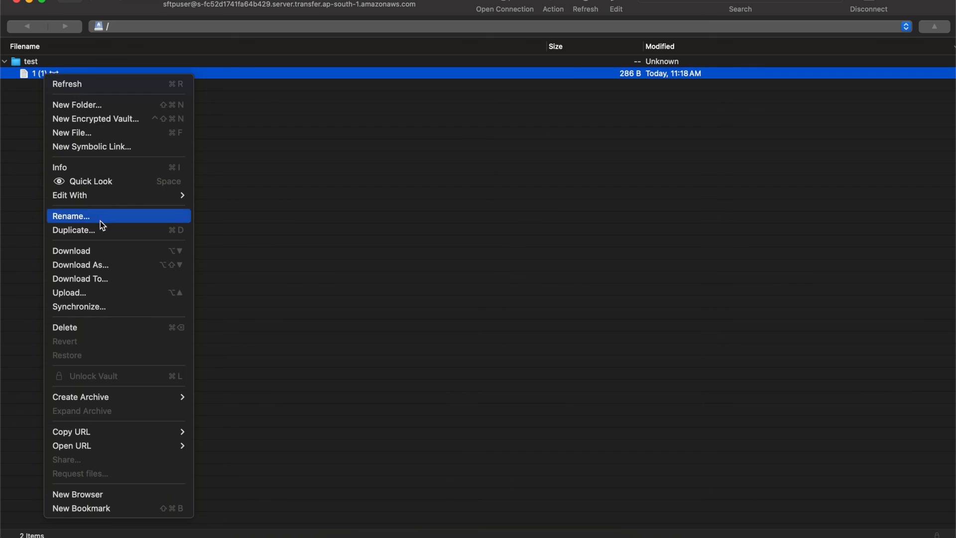
pyautogui.click(107, 250)
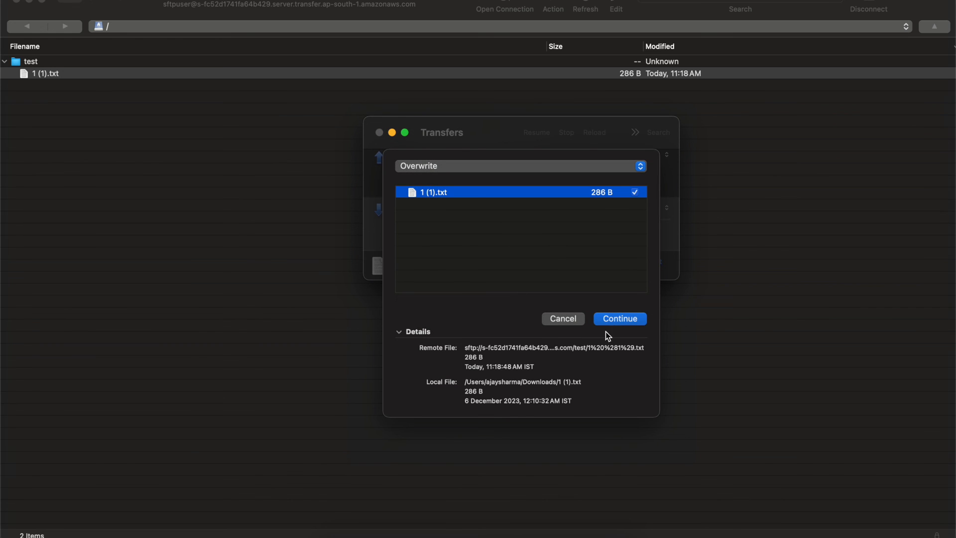
pyautogui.click(618, 319)
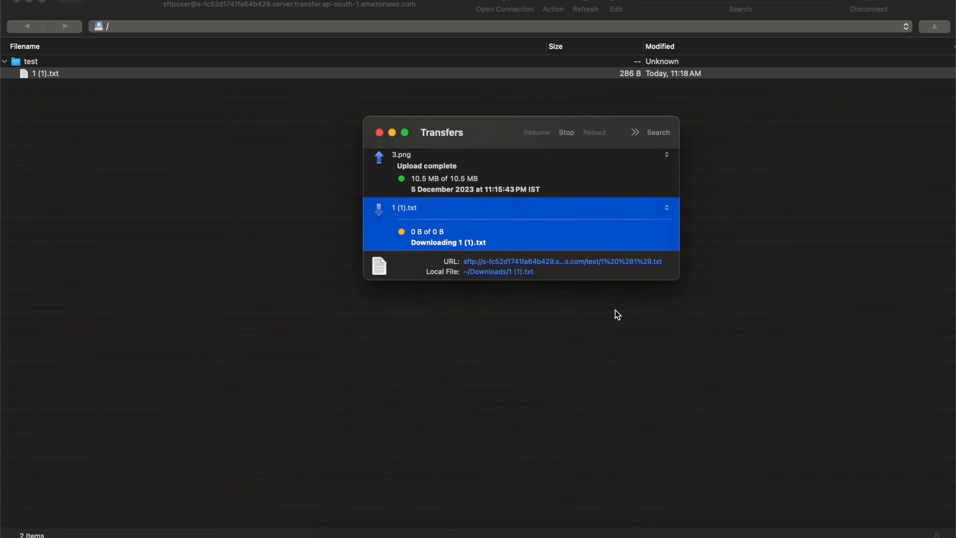
pyautogui.click(519, 196)
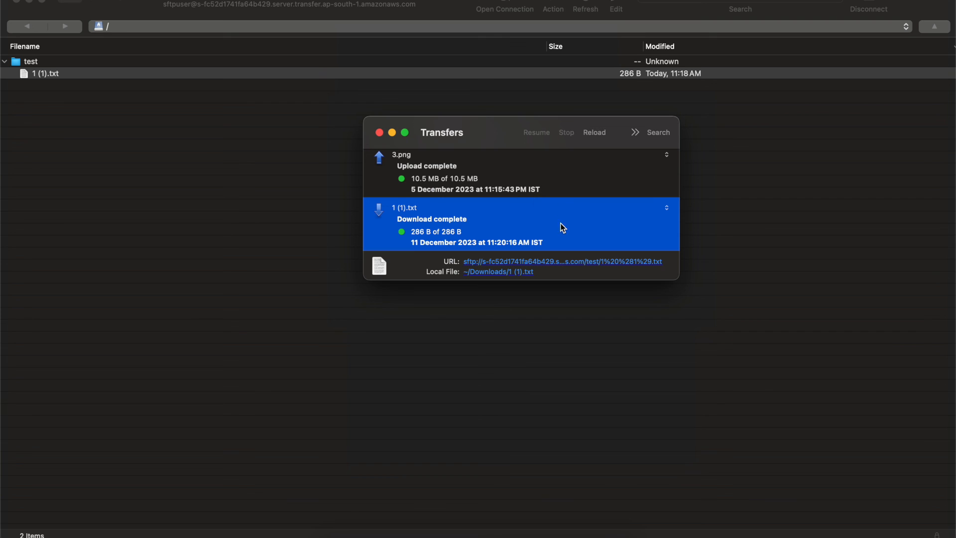
pyautogui.click(379, 133)
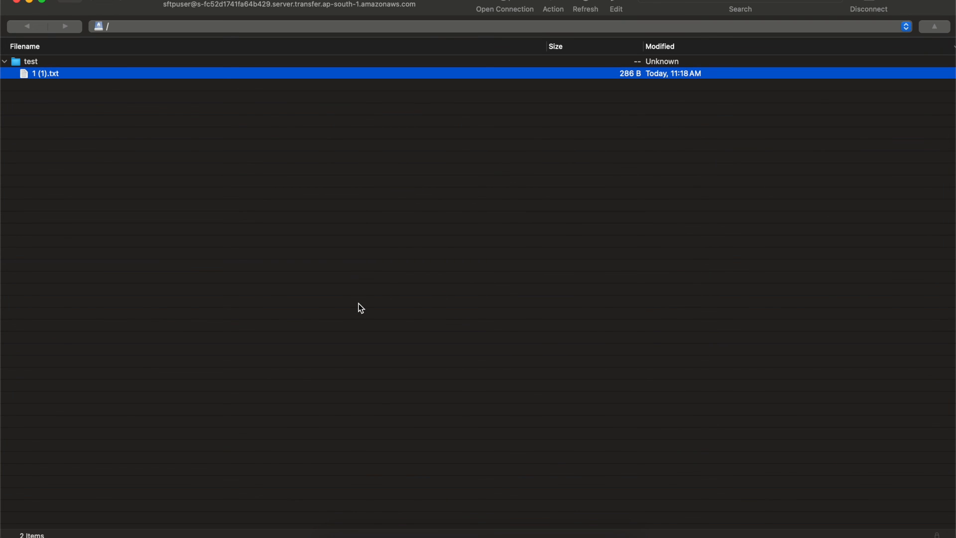